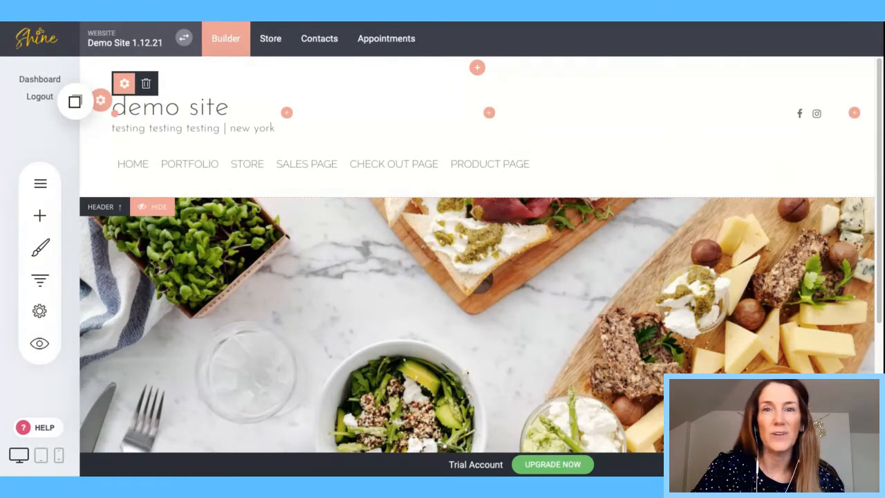
Step: Create a new physical product in the store and title it "Handmade Soap"
click(273, 41)
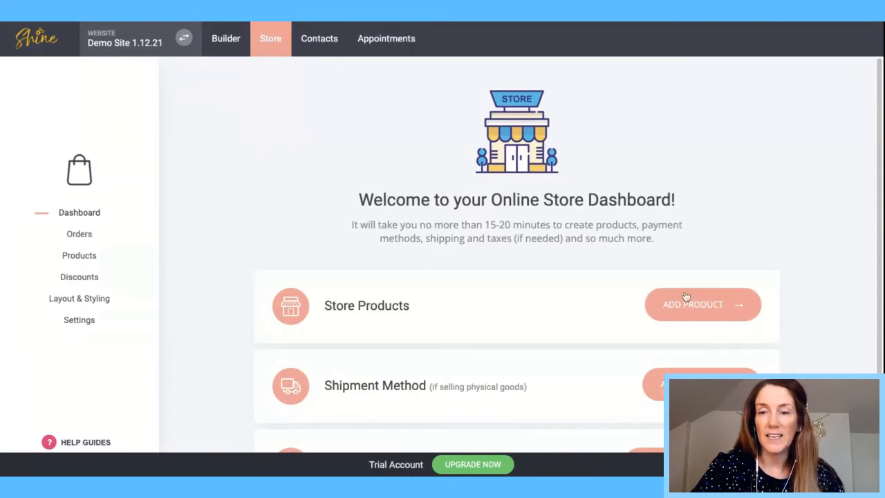
click(686, 299)
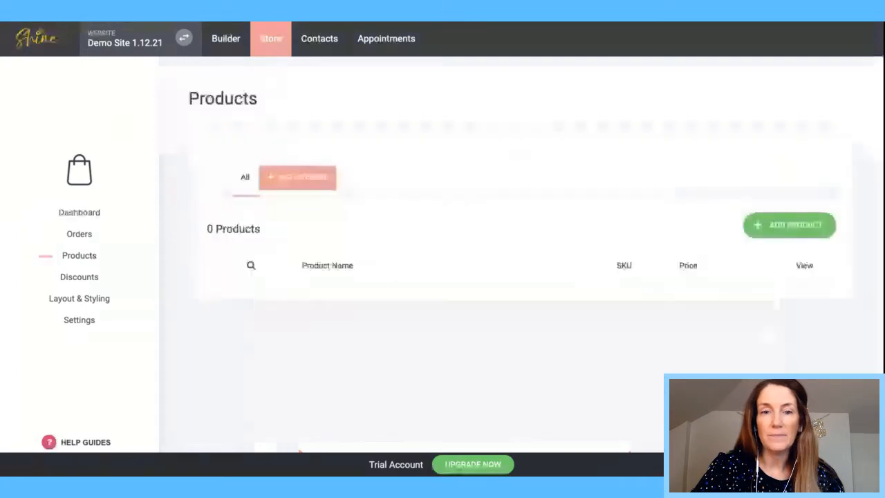
click(792, 228)
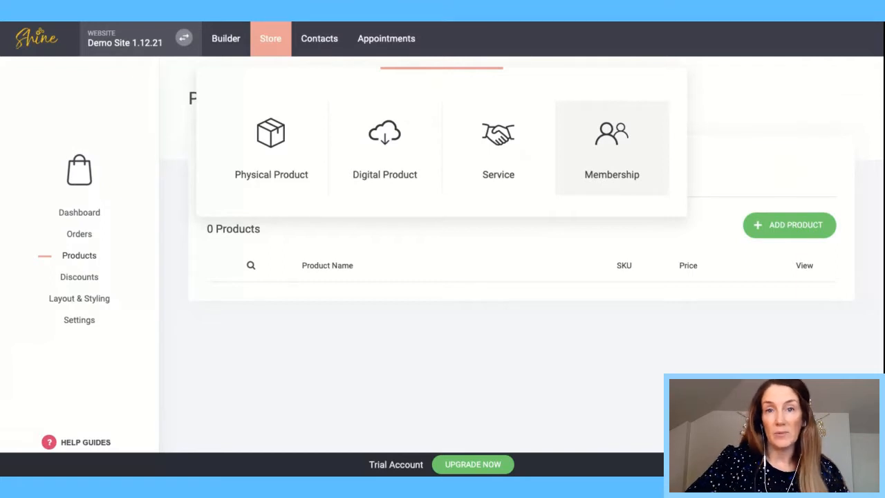
click(265, 151)
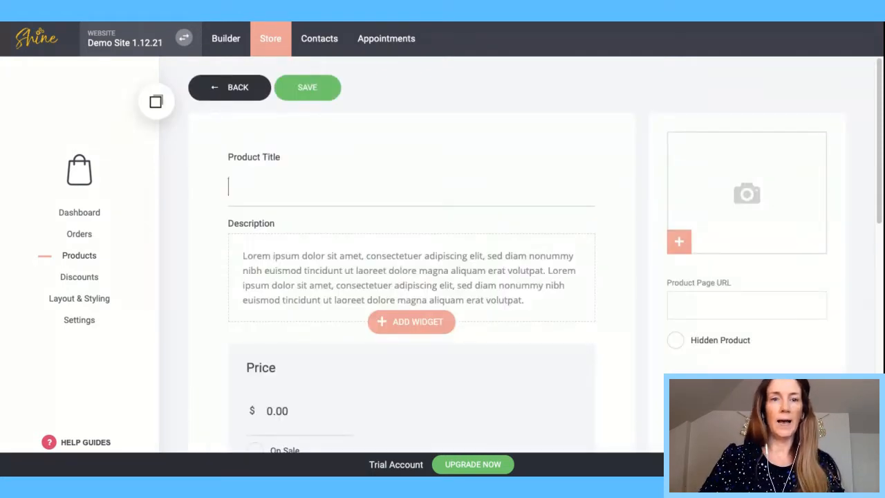
text(Handmade)
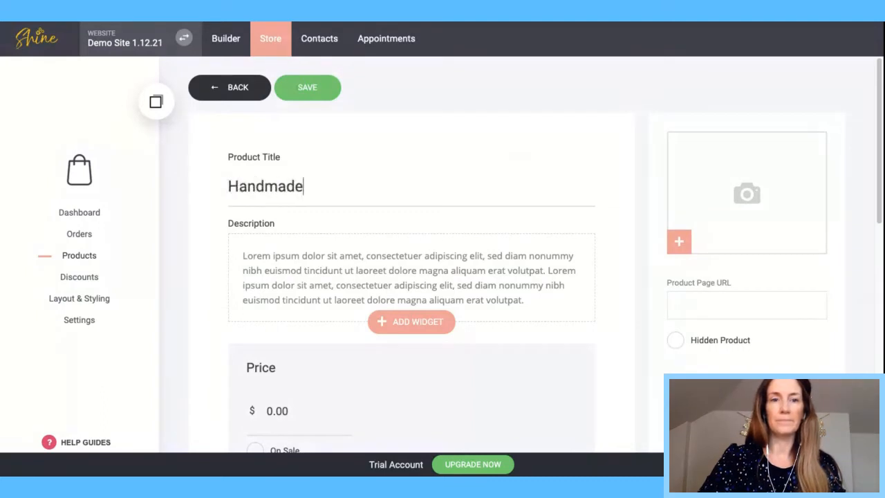
text( Soap)
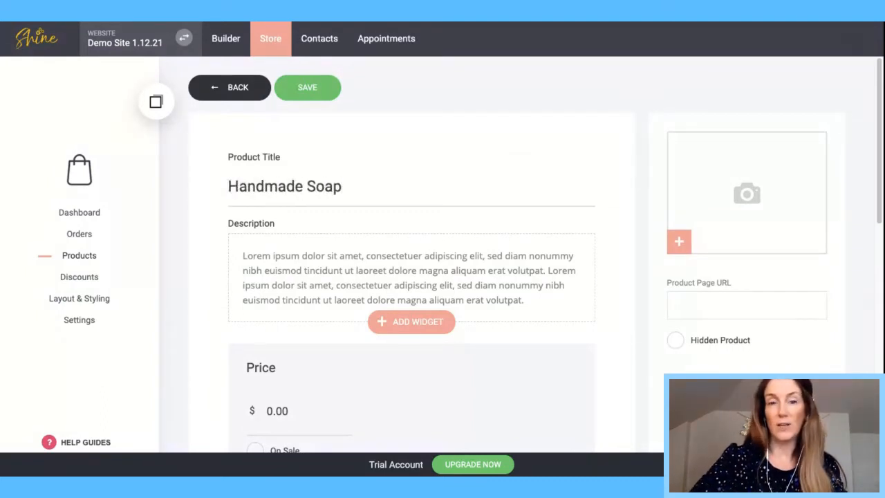
Step: Insert an image widget below the description text using the photo of hands mixing a bowl
click(253, 260)
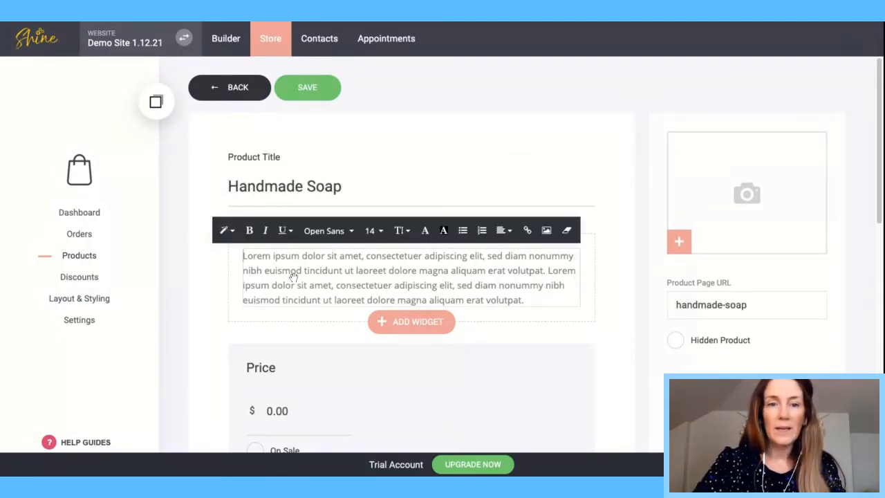
click(408, 324)
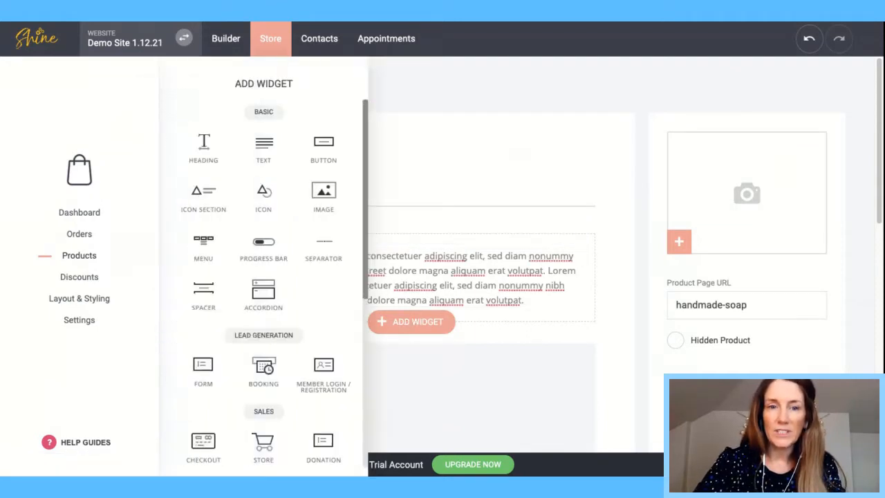
click(336, 202)
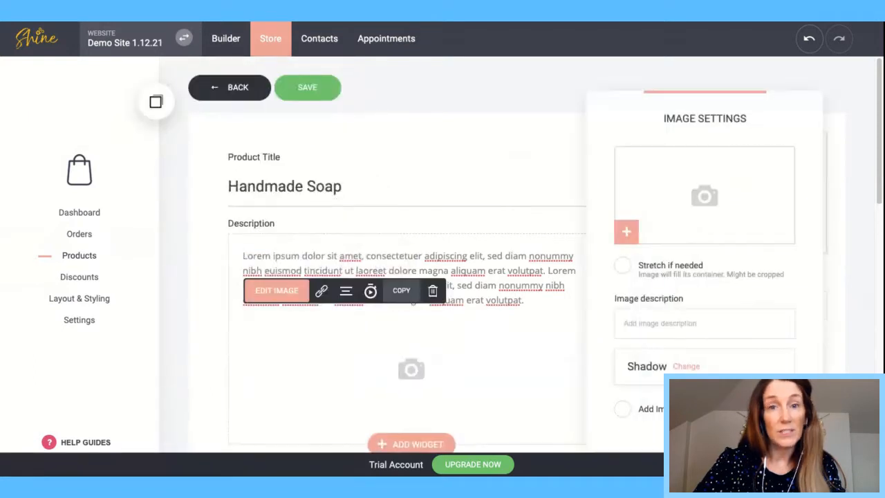
click(625, 233)
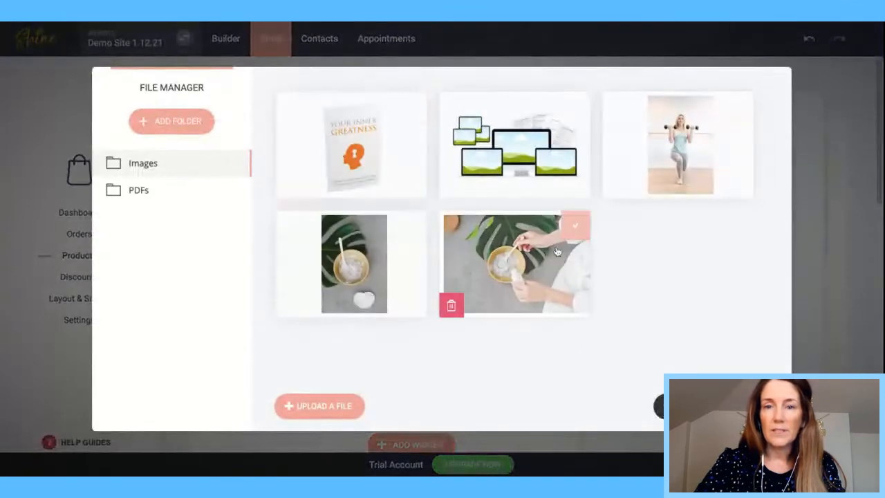
click(558, 250)
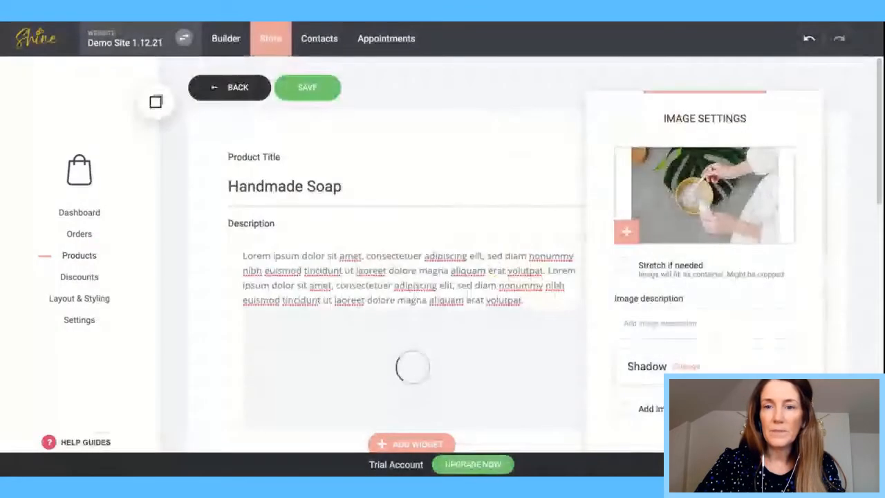
click(470, 248)
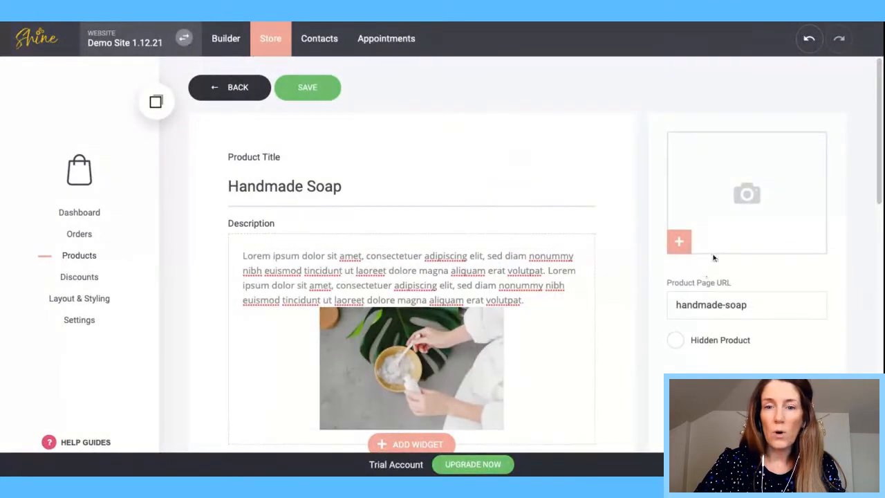
Step: Add two product images: the close-up of the bowl first, followed by the photo of hands mixing it
click(680, 243)
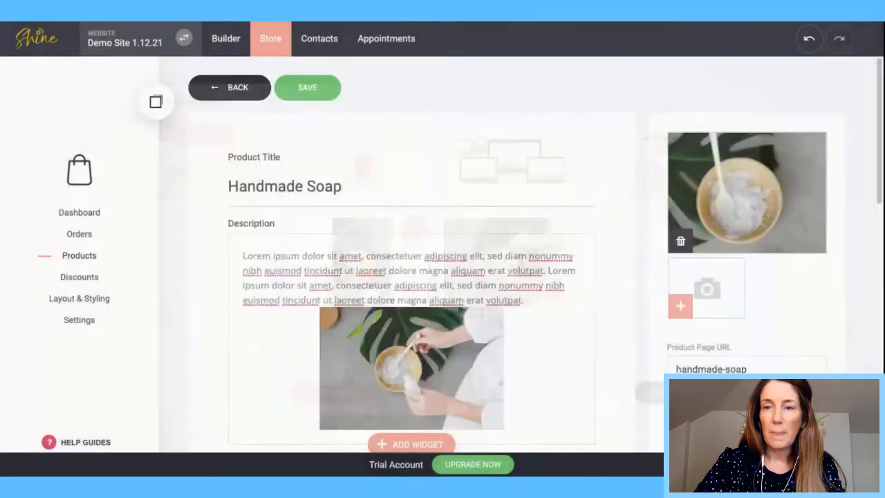
click(683, 314)
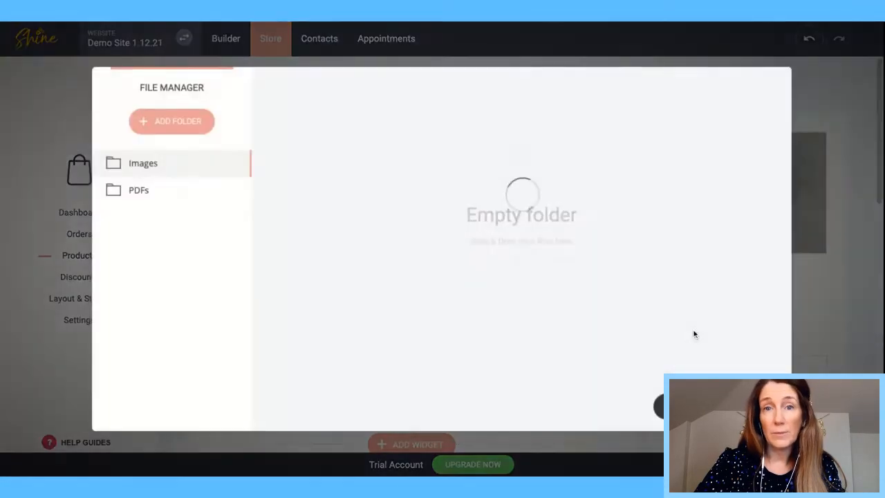
click(571, 309)
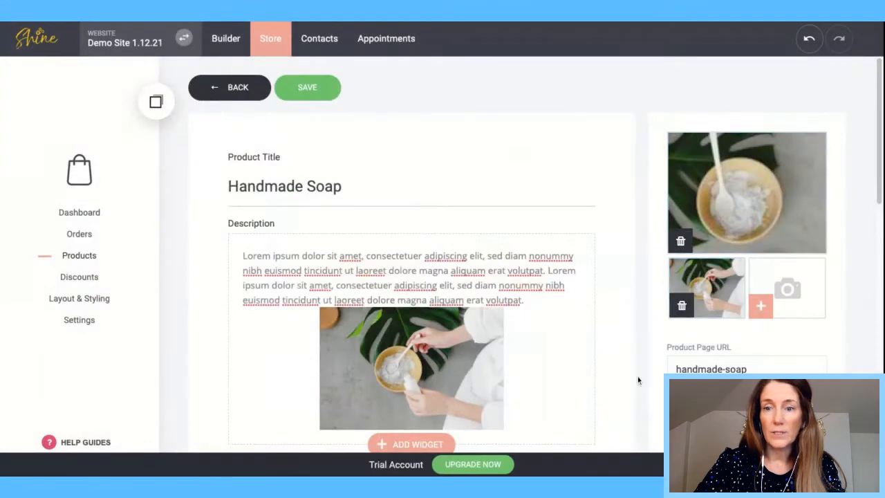
Step: Delete the image widget from the product description and confirm the deletion
click(491, 359)
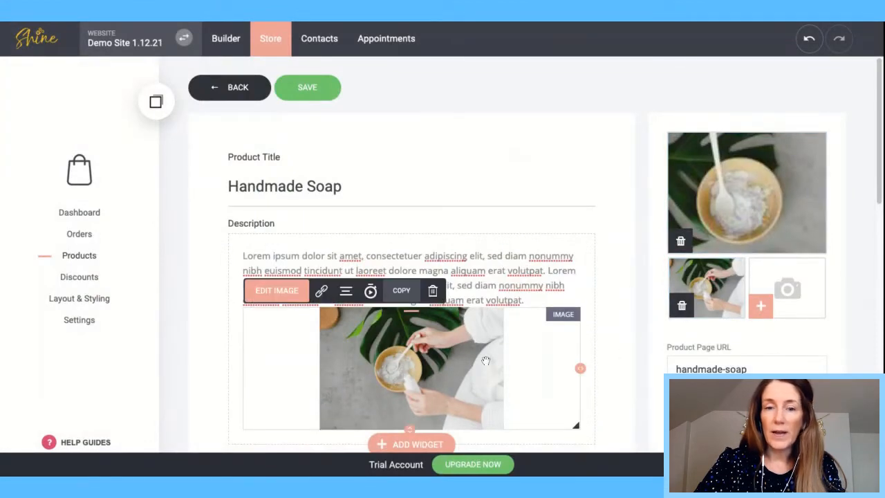
click(434, 292)
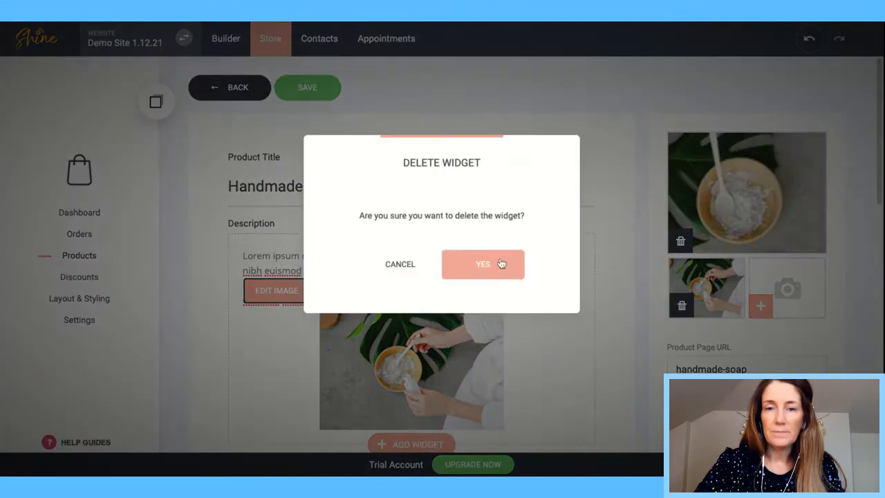
click(502, 263)
Step: Append the sample text "dfs" to the end of the product description
click(573, 273)
click(496, 320)
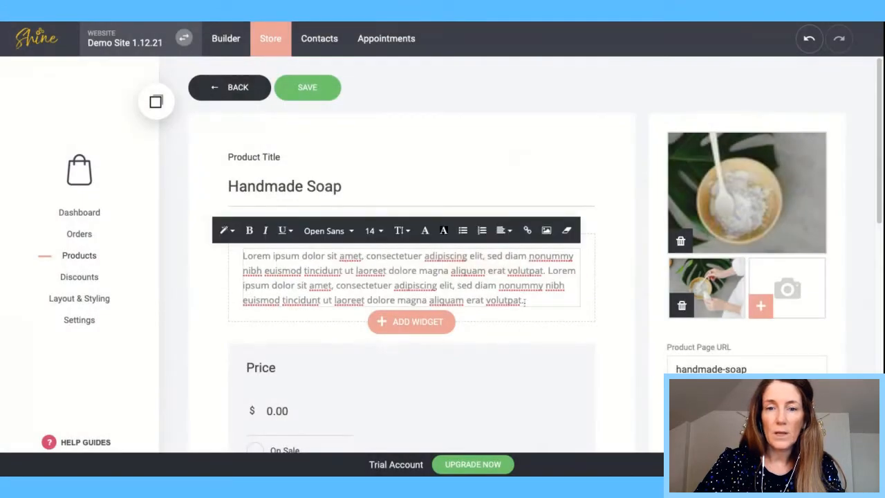
text(dfs)
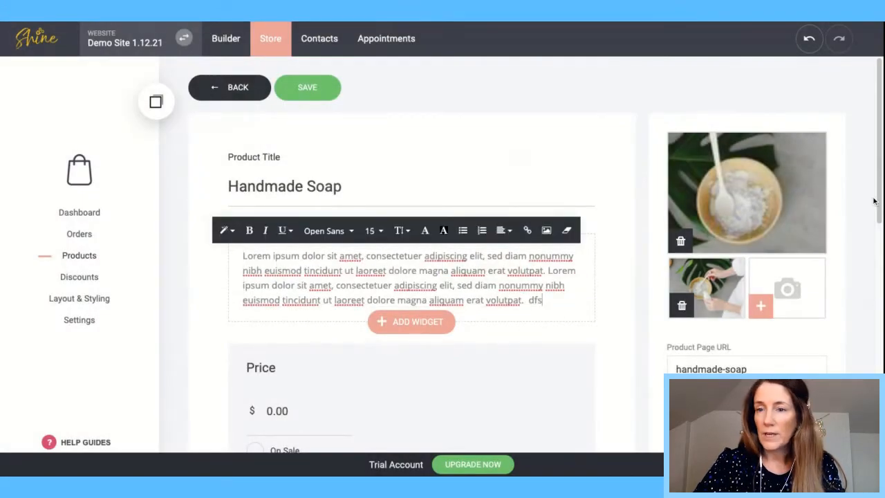
Step: Set the product's price to $40, mark it as on sale and set the sale price to $20
drag(880, 191, 879, 226)
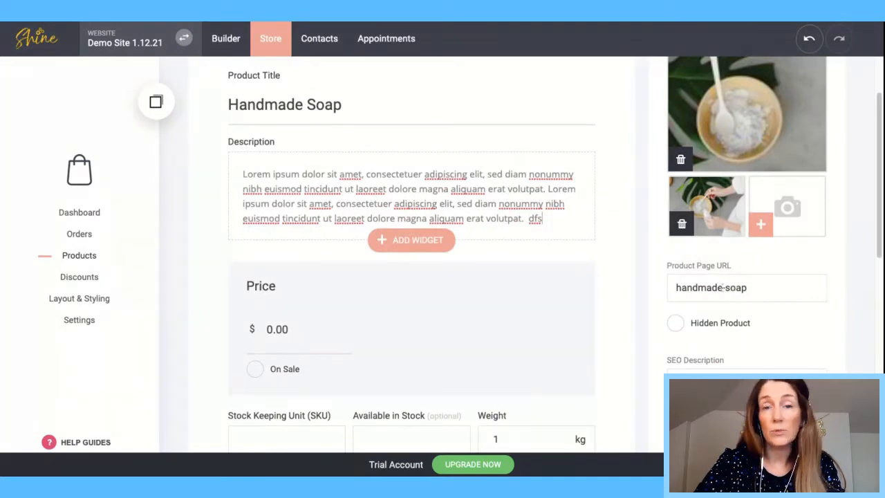
scroll(879, 211, down, 2)
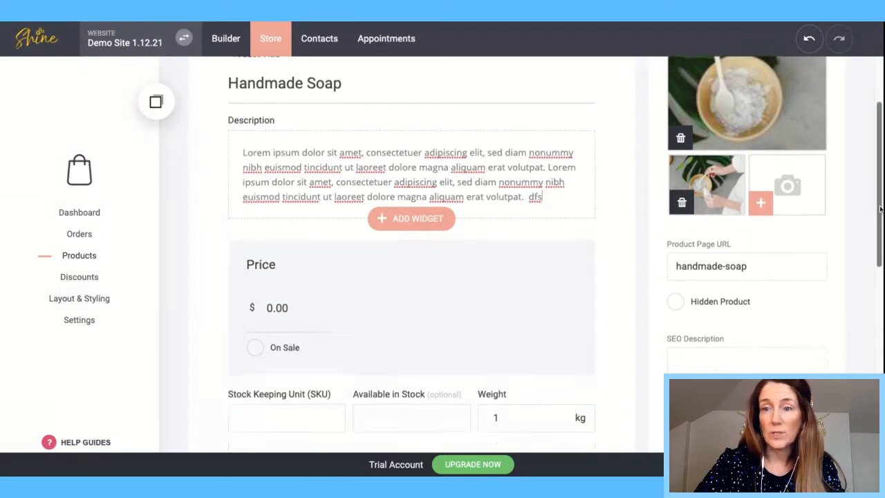
scroll(880, 209, down, 1)
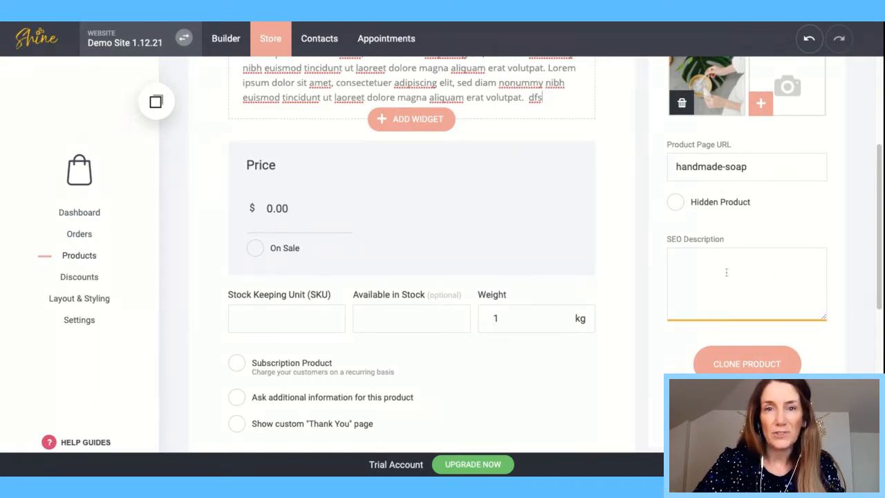
double_click(264, 209)
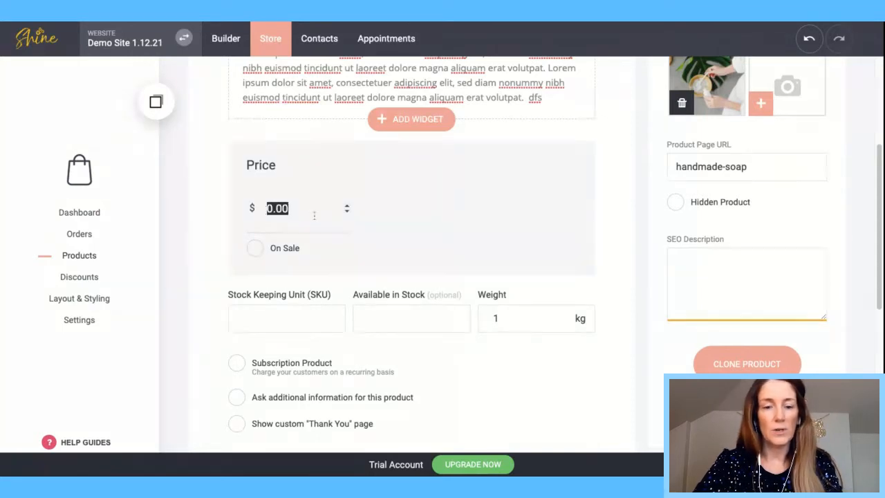
text(40)
click(256, 249)
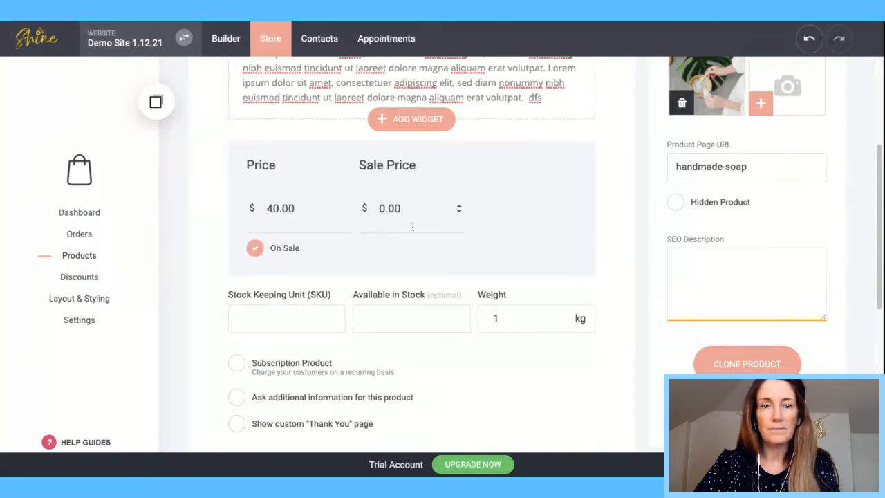
click(385, 208)
text(20)
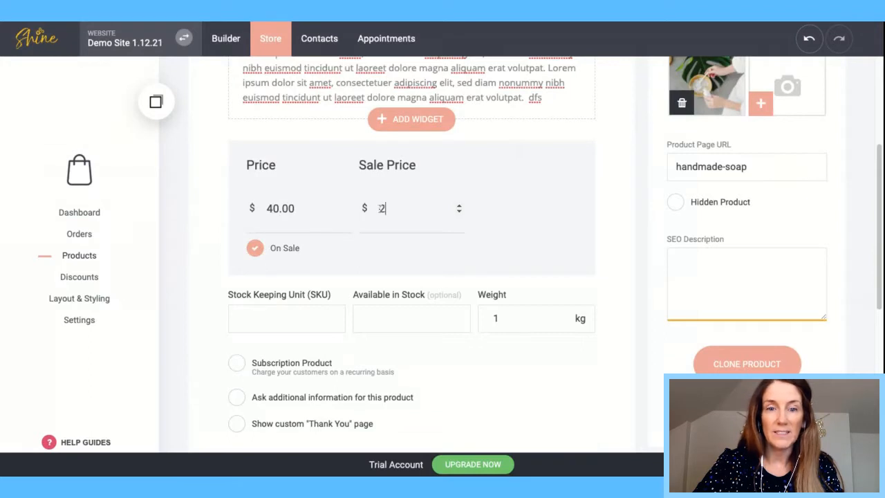
click(417, 246)
click(269, 318)
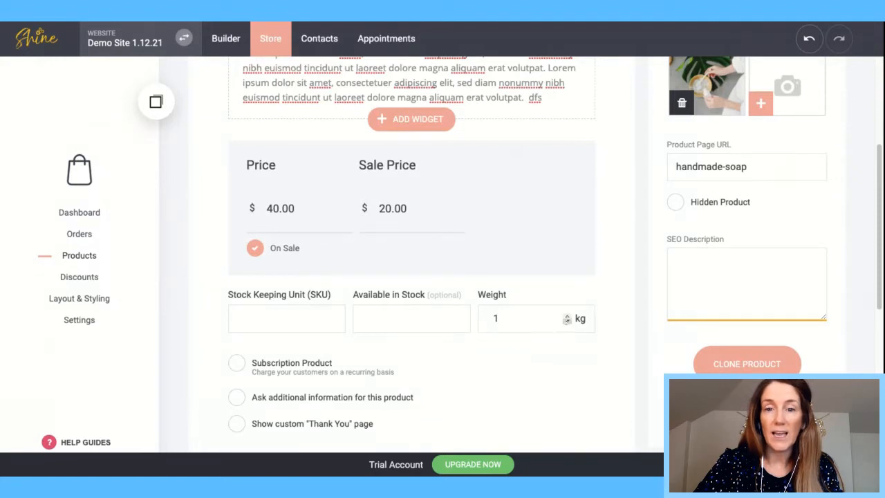
Step: Try to open the store settings, choosing to stay and save the product changes when asked
scroll(881, 196, down, 2)
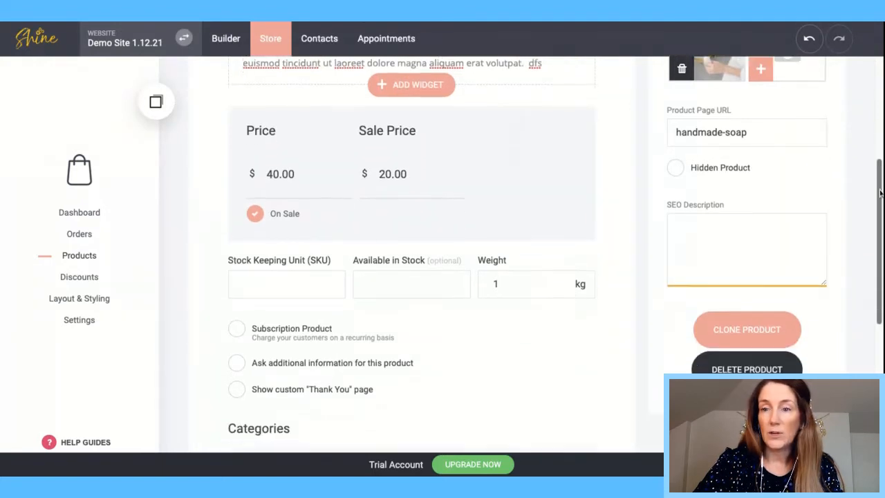
click(93, 323)
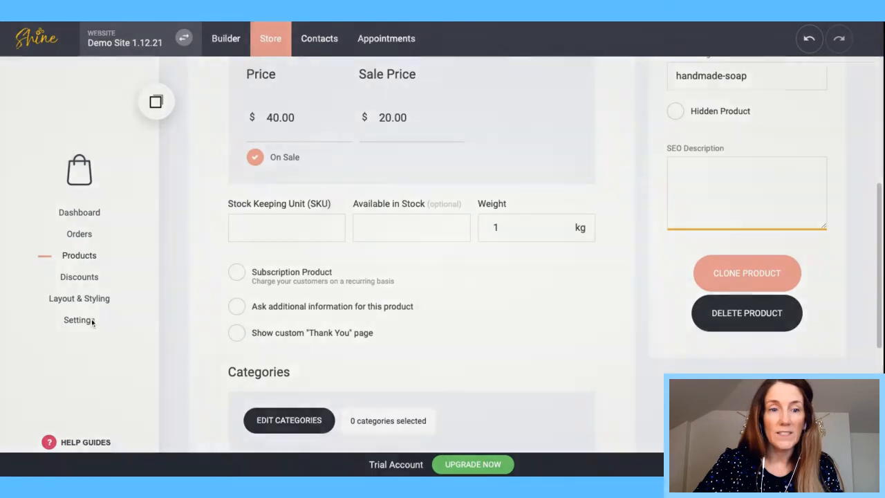
click(466, 268)
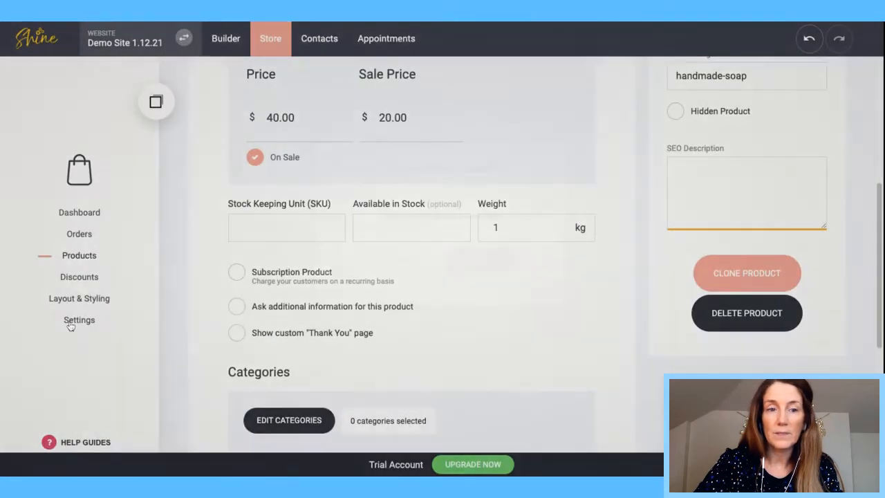
click(78, 322)
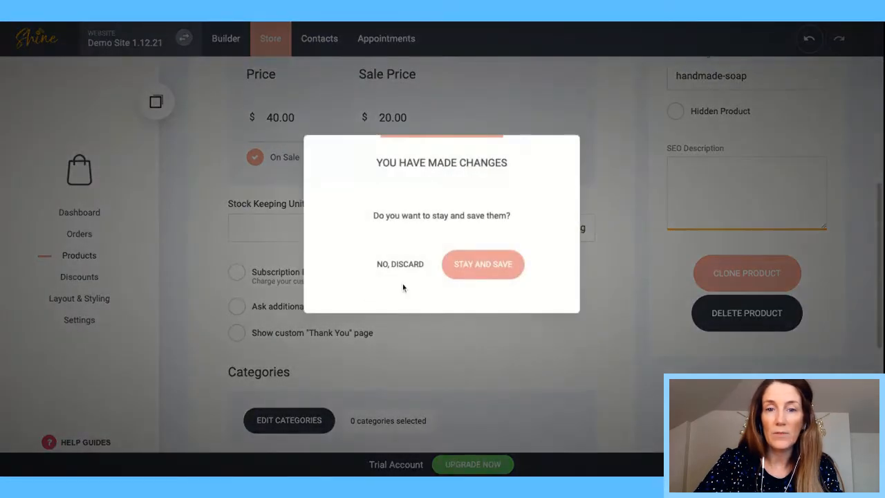
click(482, 264)
Step: Try to save the Handmade Soap product and dismiss the resulting alert
scroll(881, 271, up, 3)
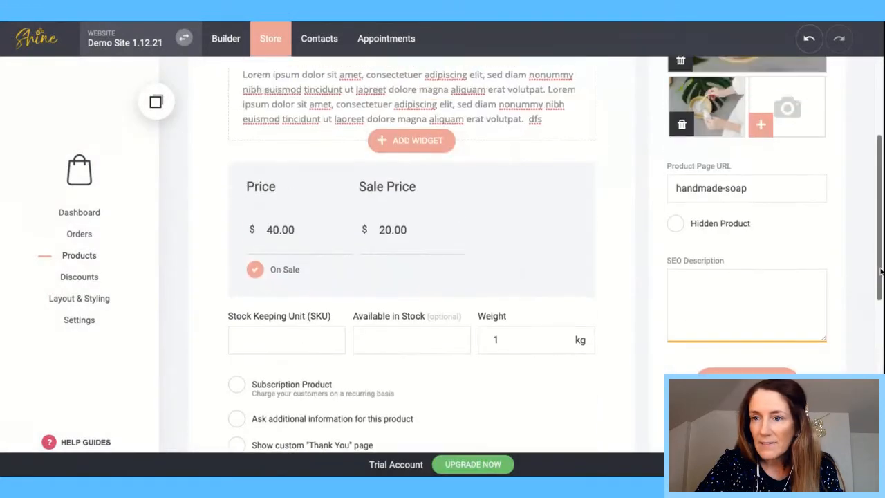
scroll(880, 271, up, 3)
click(316, 89)
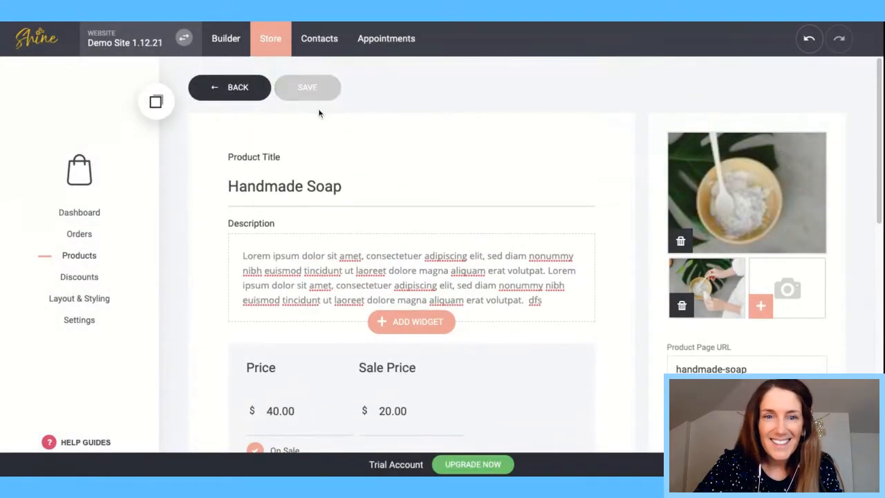
click(446, 296)
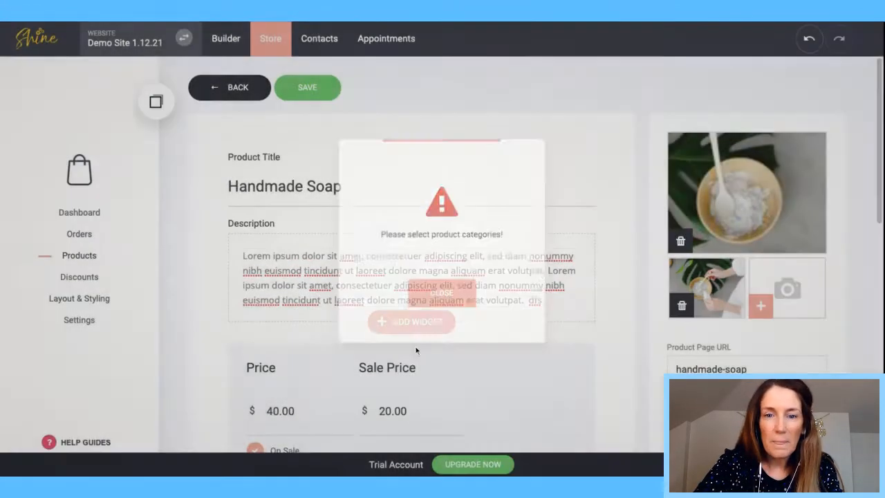
Step: Create a new product category named SOAP with the category URL "soap"
scroll(880, 125, down, 4)
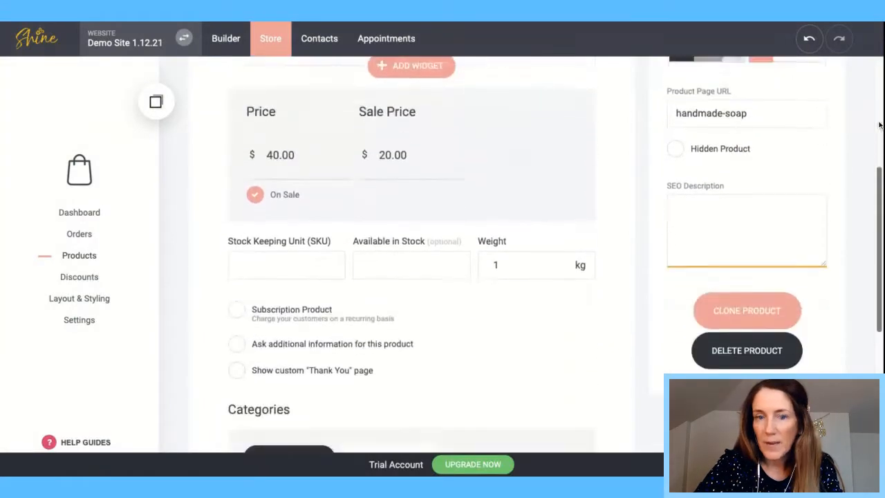
scroll(880, 125, down, 1)
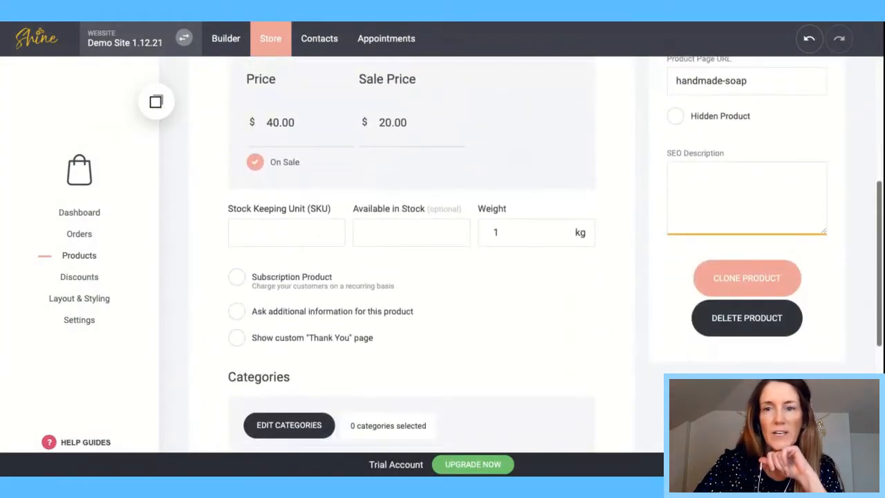
scroll(871, 296, down, 3)
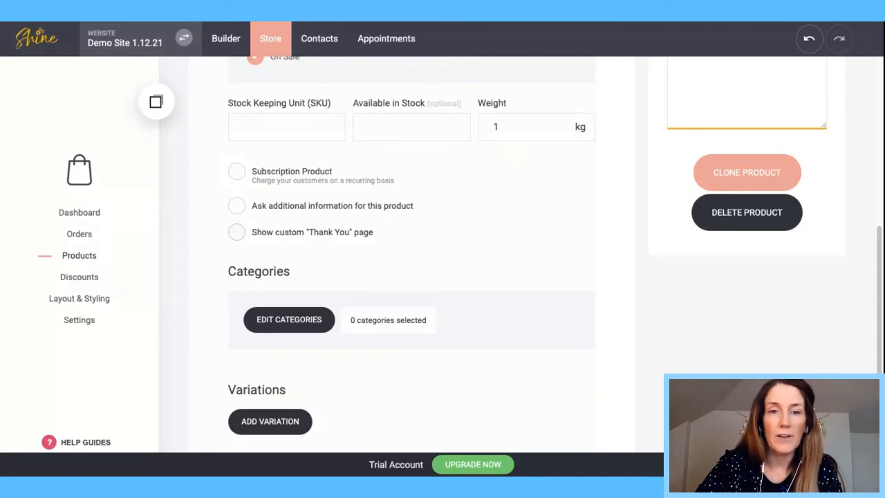
click(294, 321)
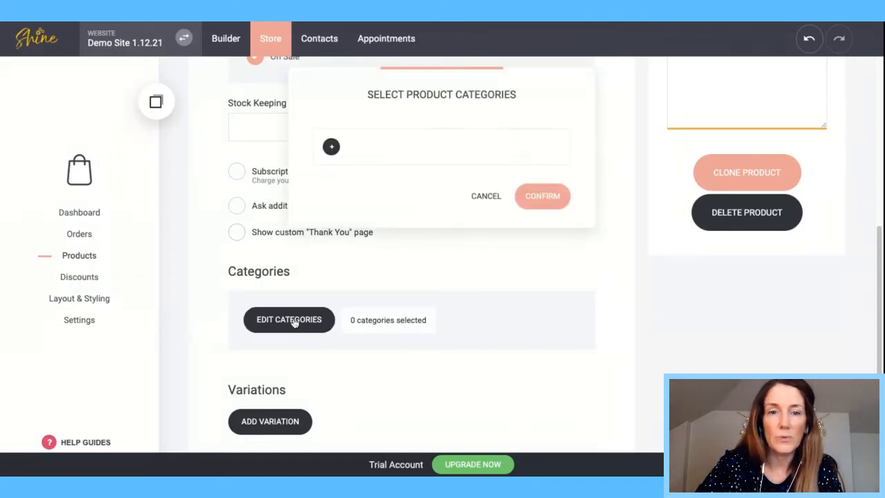
click(331, 146)
text(S)
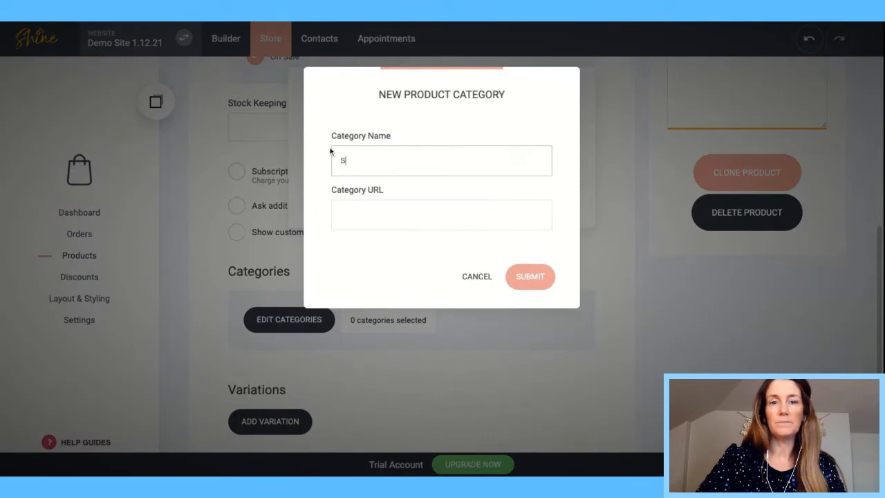
text(OAP)
click(405, 208)
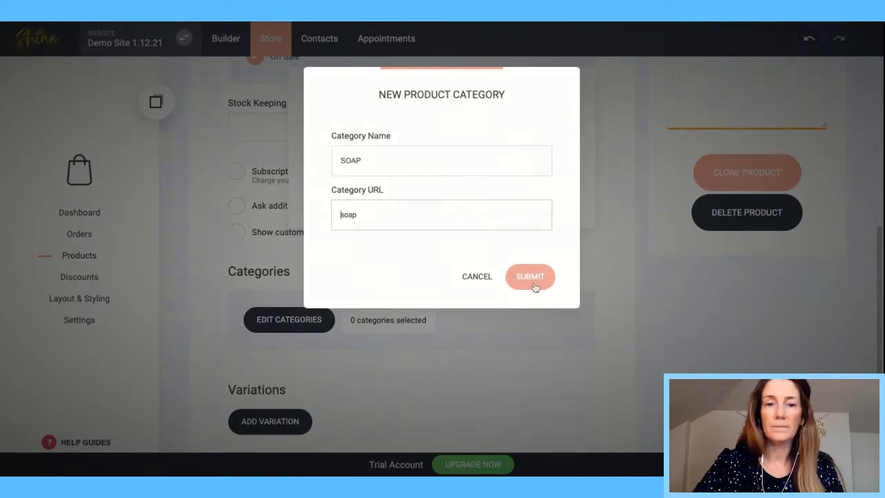
click(532, 278)
click(288, 421)
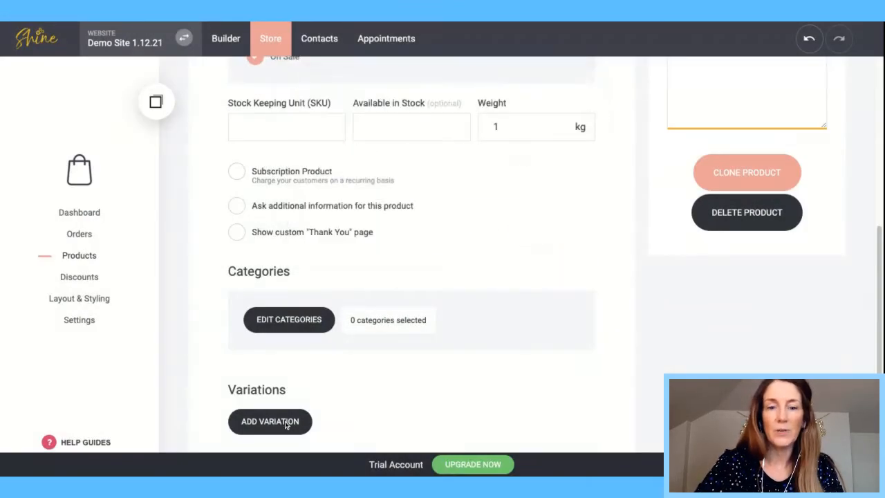
scroll(880, 238, down, 2)
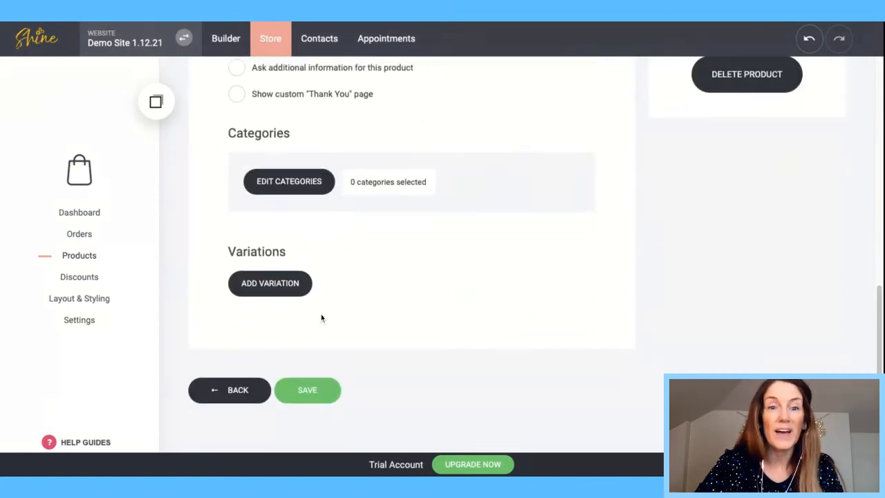
click(274, 291)
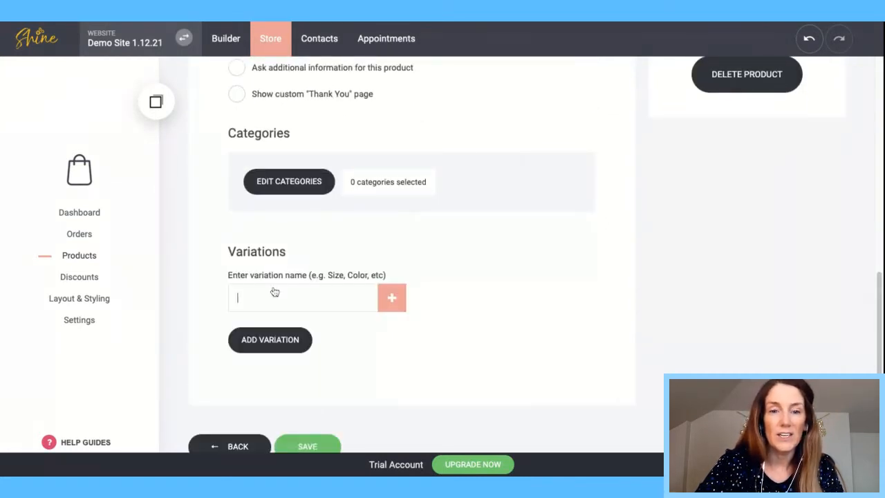
Step: Assign the SOAP category to the Handmade Soap product and confirm the selection
click(294, 188)
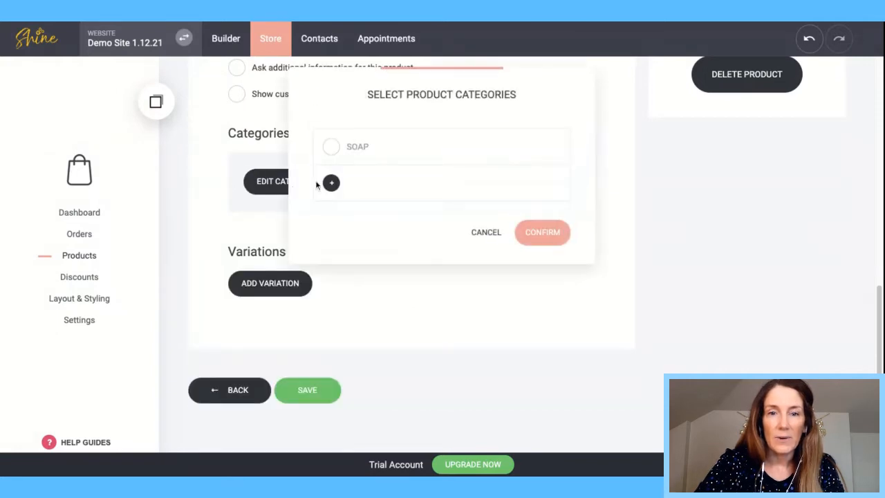
click(334, 149)
click(543, 253)
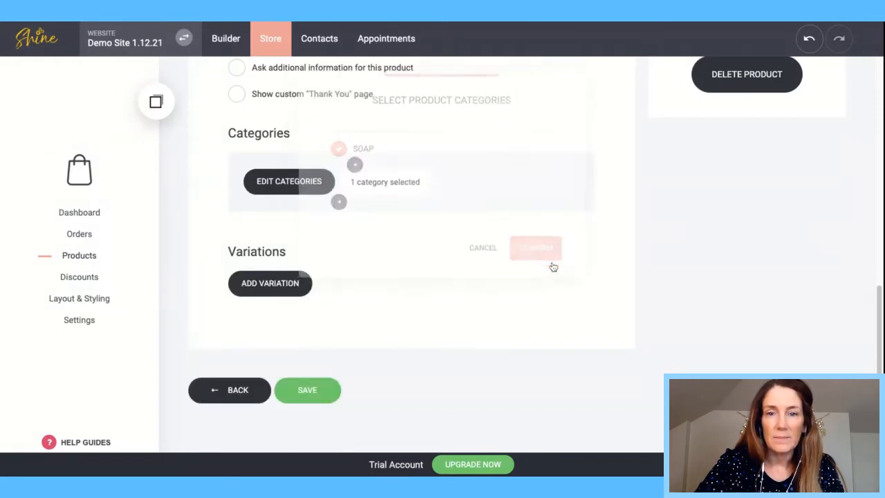
Step: Add a product variation named Scents
click(274, 284)
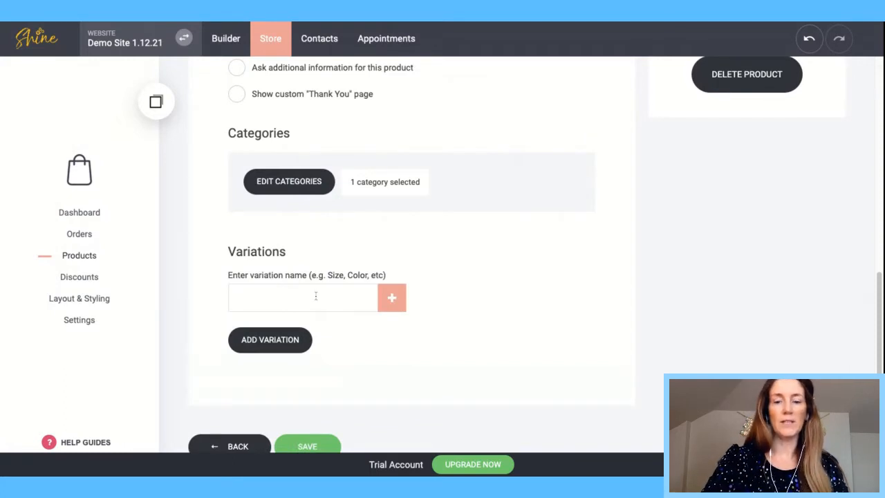
text(S)
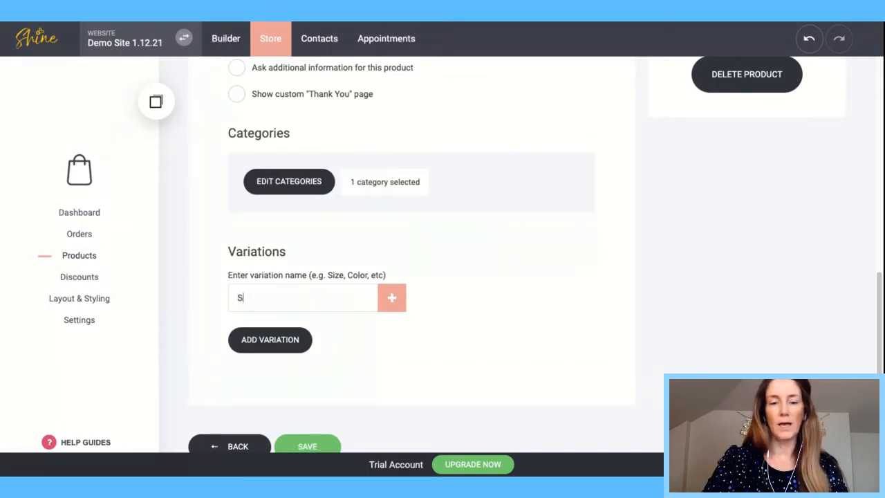
text(cent)
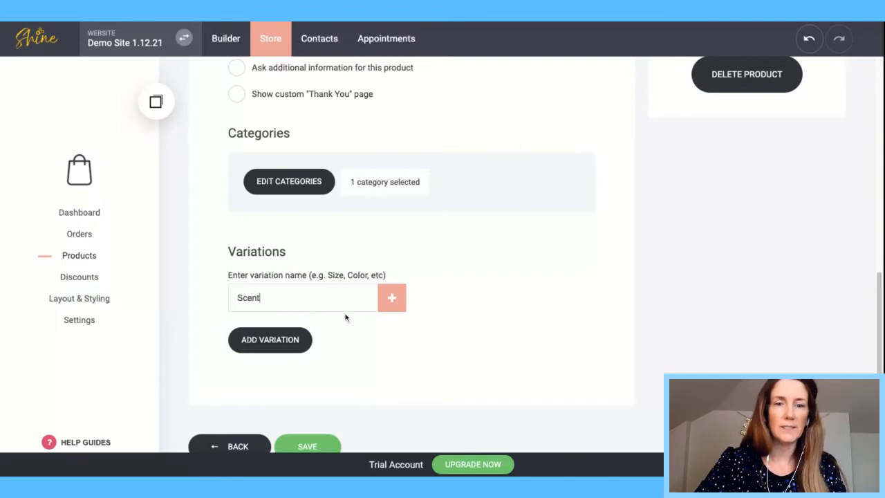
text(s)
click(391, 303)
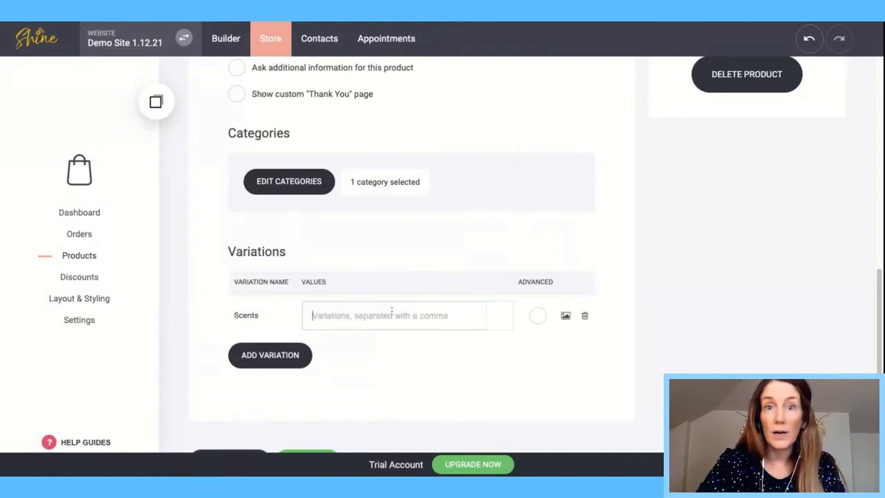
Step: Enter Rosemary, Lavender and Mint as the values of the Scents variation
click(392, 315)
text(Ro)
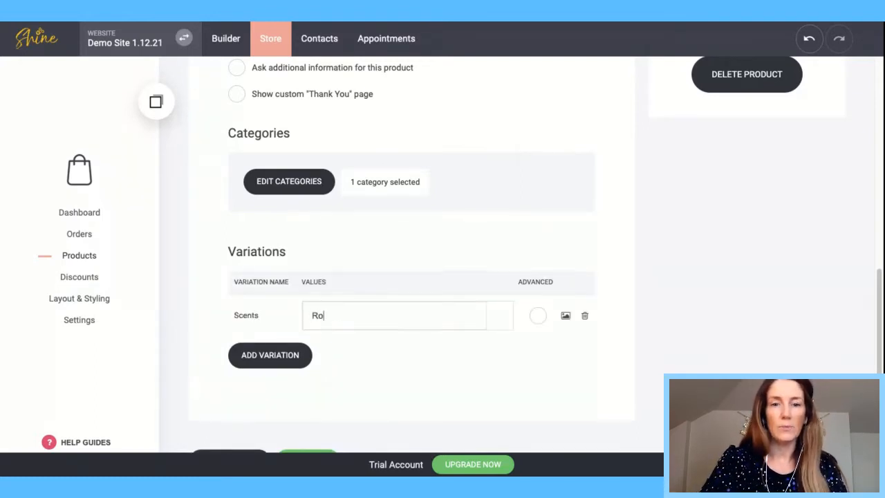
text(semar)
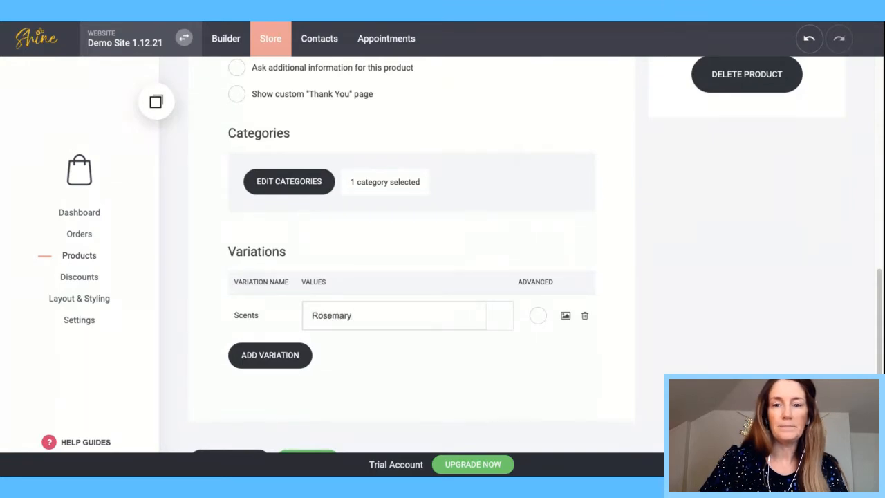
text(y)
key(Return)
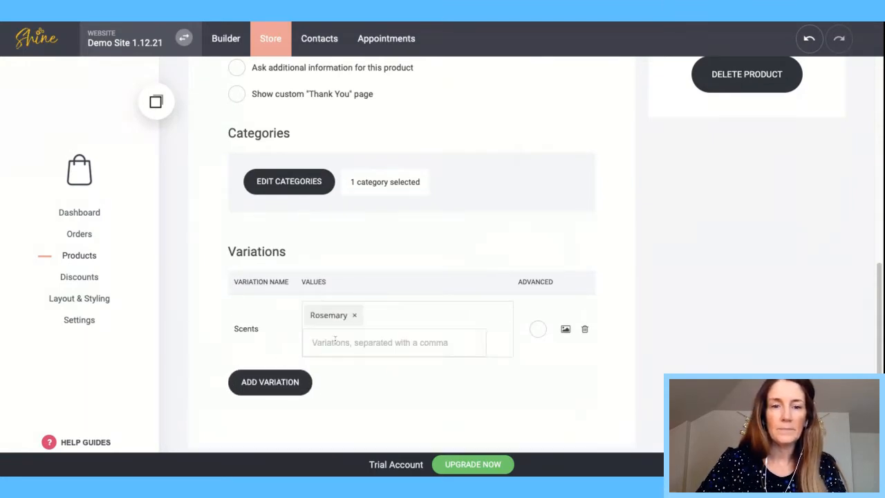
text(Lavender)
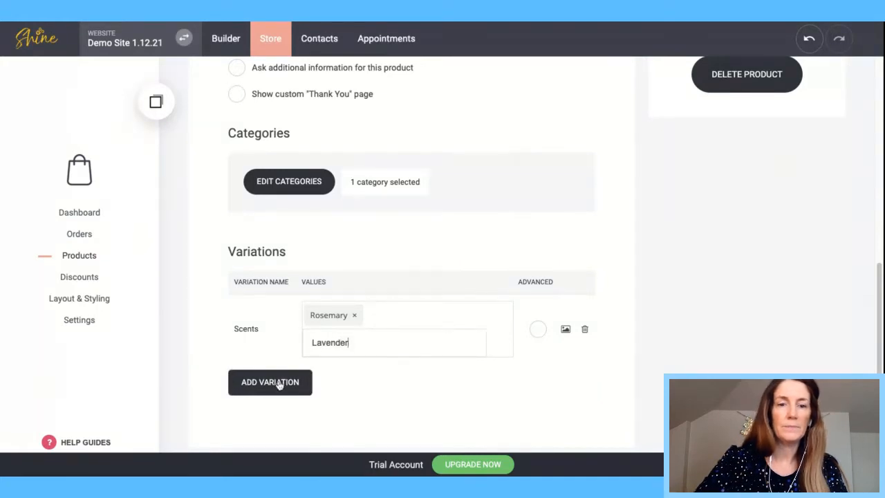
click(279, 385)
click(332, 343)
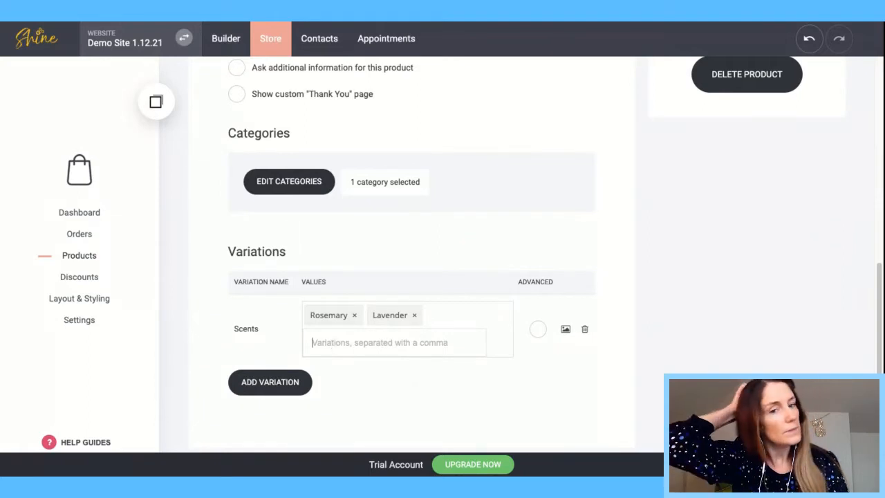
text(M)
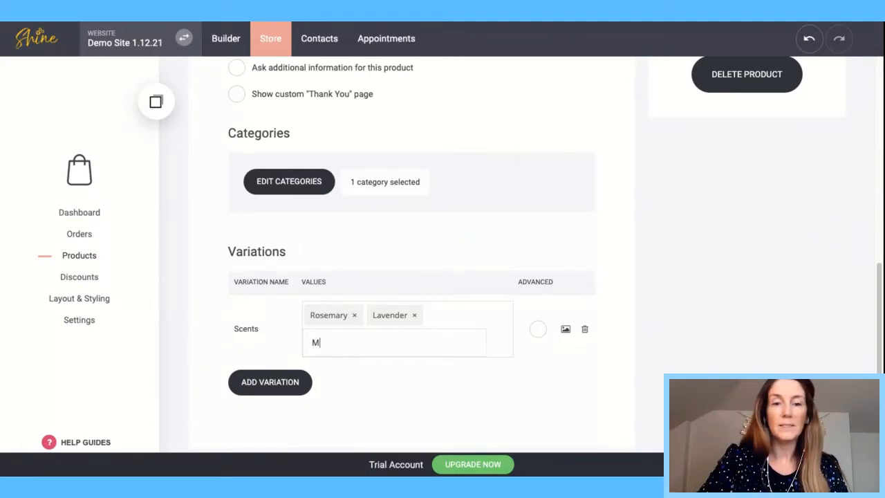
text(int)
click(365, 391)
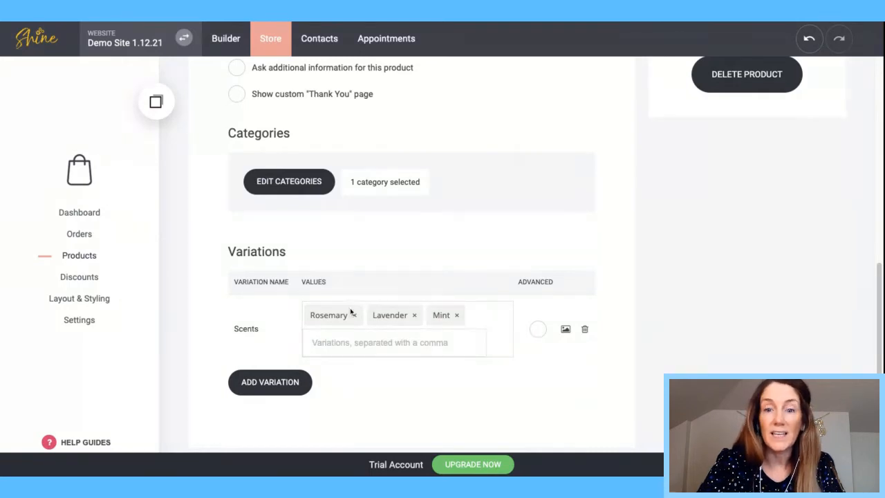
Step: Turn on the advanced option for the Scents variation and review the price, stock and weight fields of each scent combination
click(538, 329)
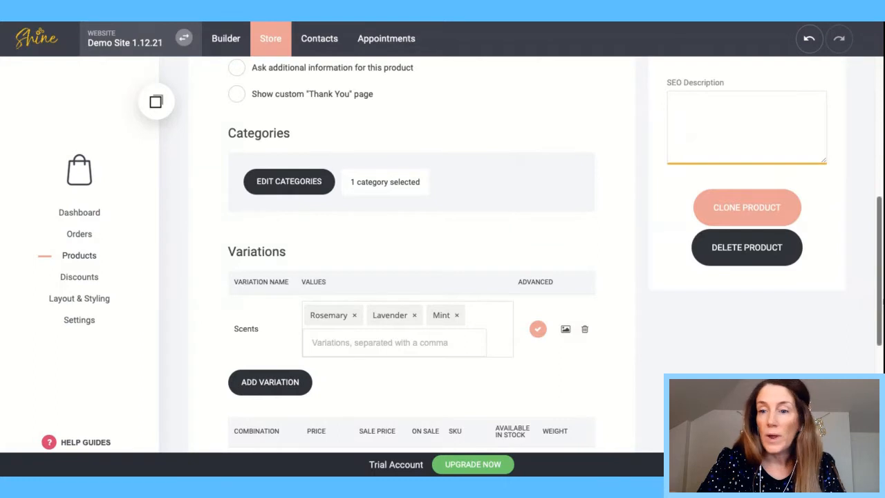
scroll(349, 261, down, 4)
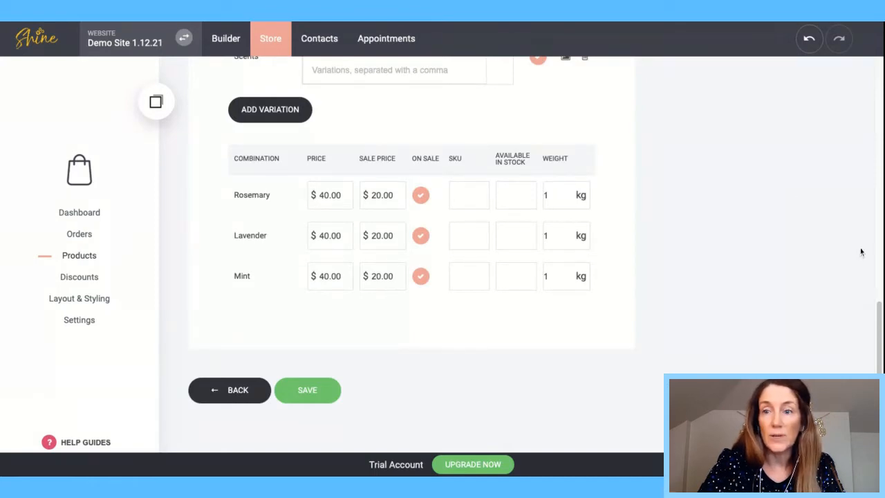
drag(879, 318, 880, 280)
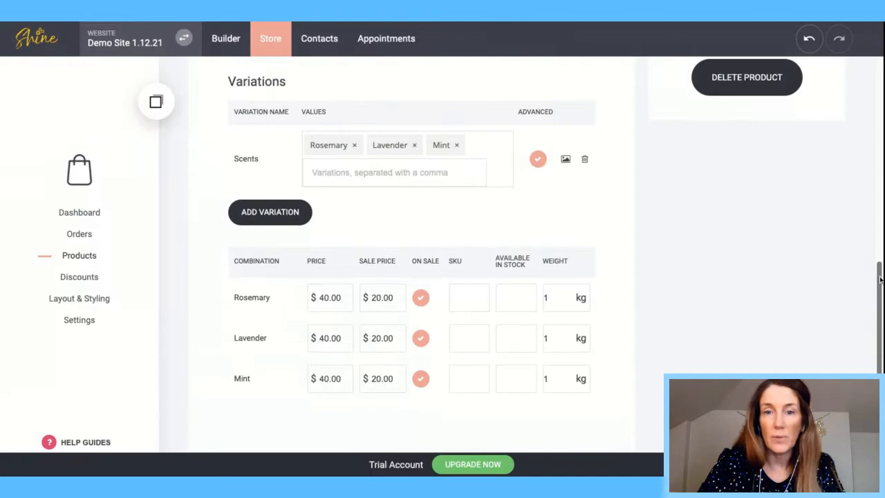
Step: Add the photo of the soap bowl on a leaf as the Rosemary variation's image and save the product
click(566, 159)
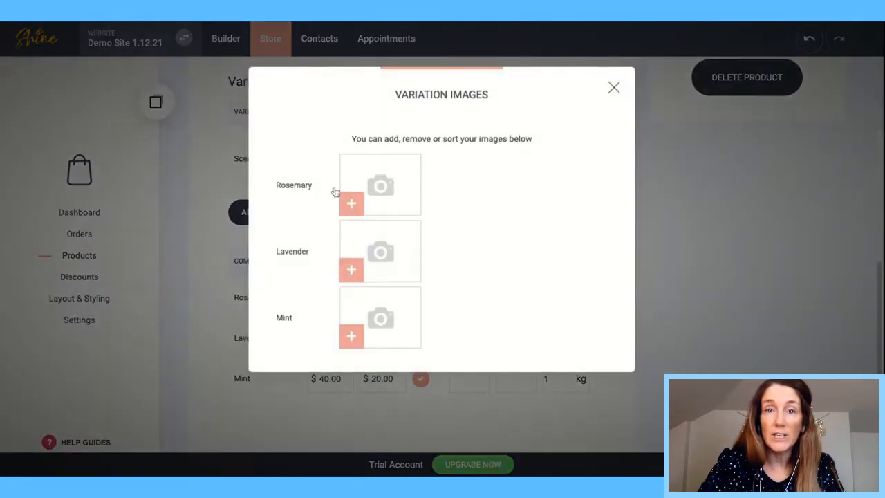
click(352, 203)
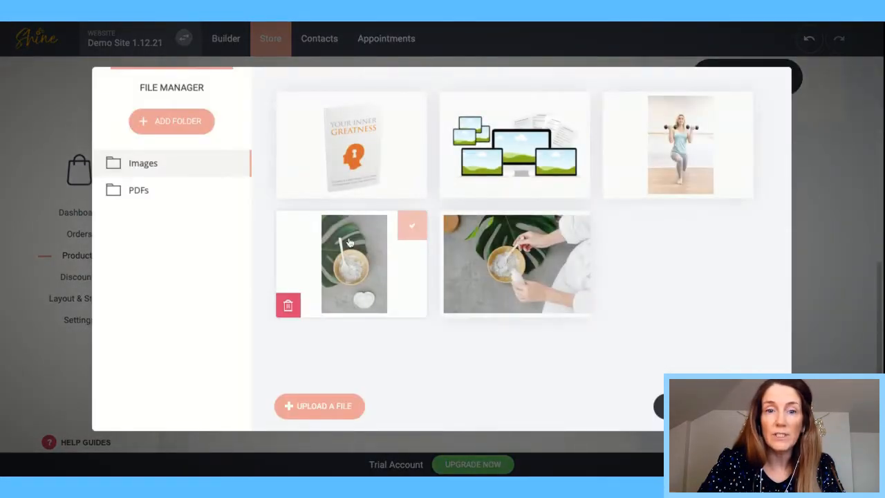
click(361, 277)
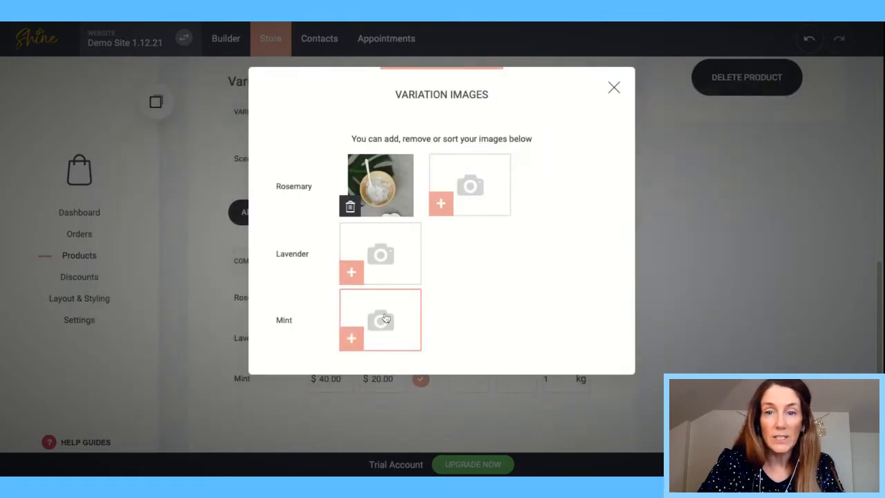
click(612, 88)
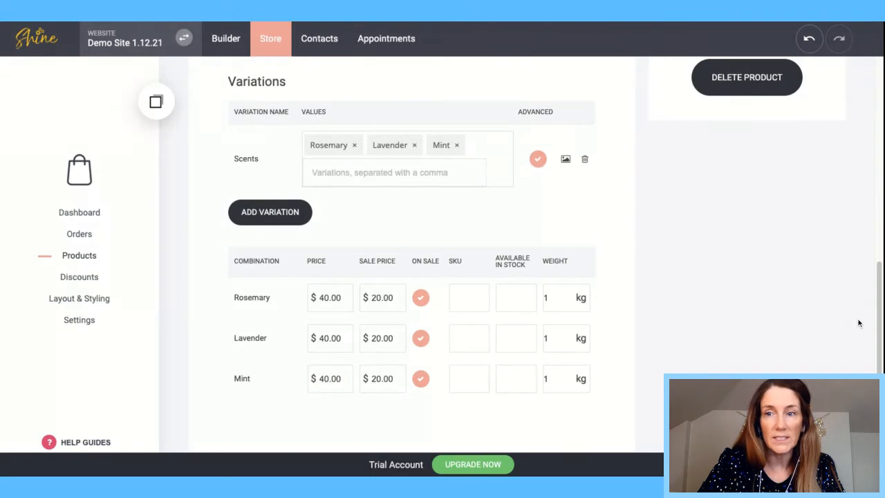
scroll(880, 273, down, 2)
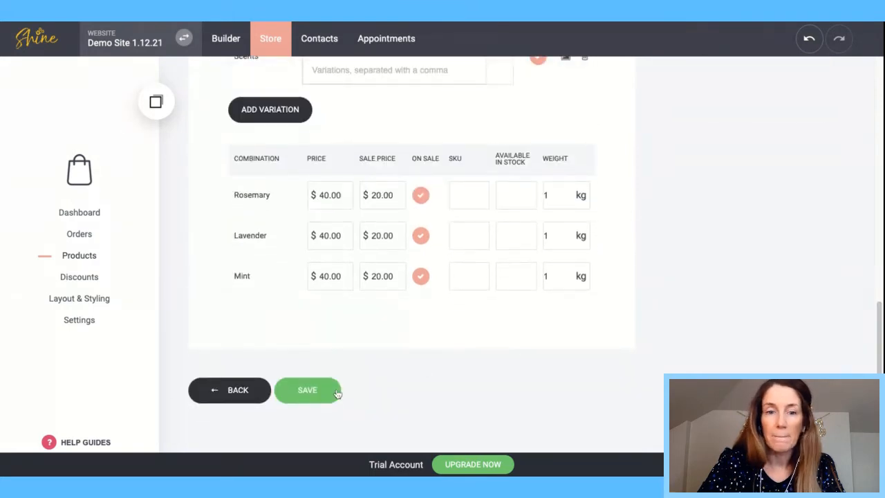
click(323, 391)
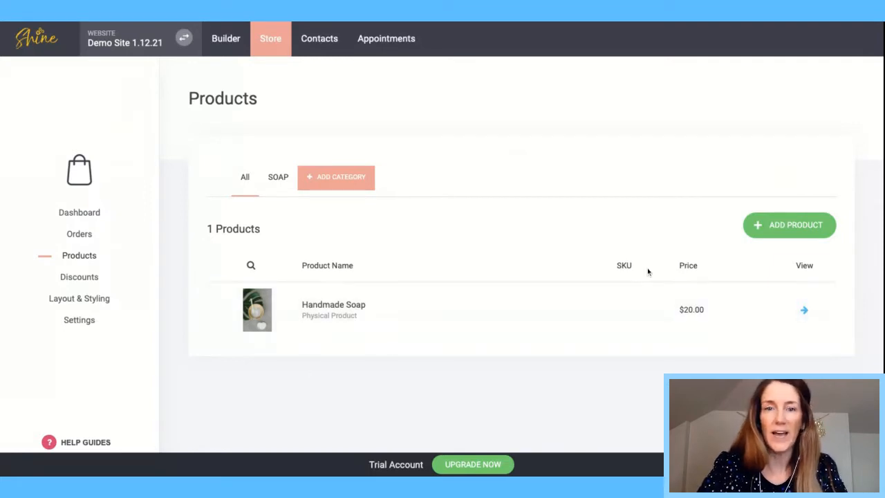
Step: Add a new downloadable-file product titled Ebook and use the "Your Inner Greatness" book cover as its main image
click(793, 228)
click(389, 142)
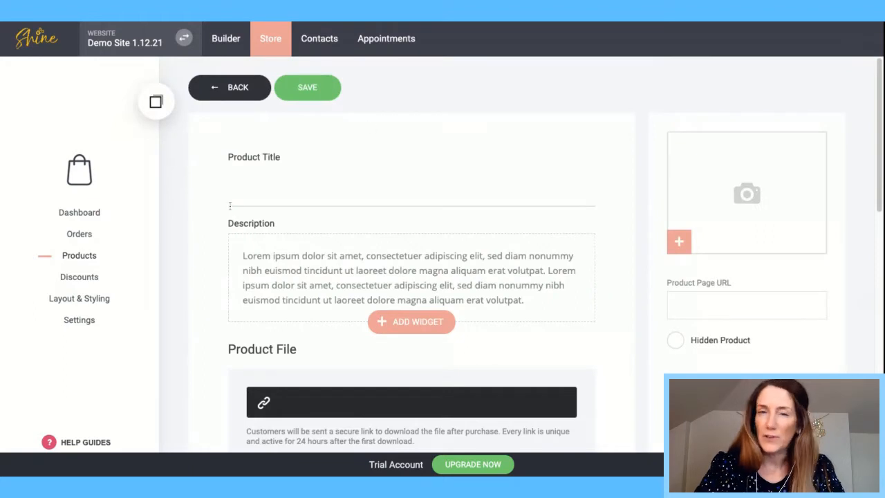
click(264, 197)
text(Ebook)
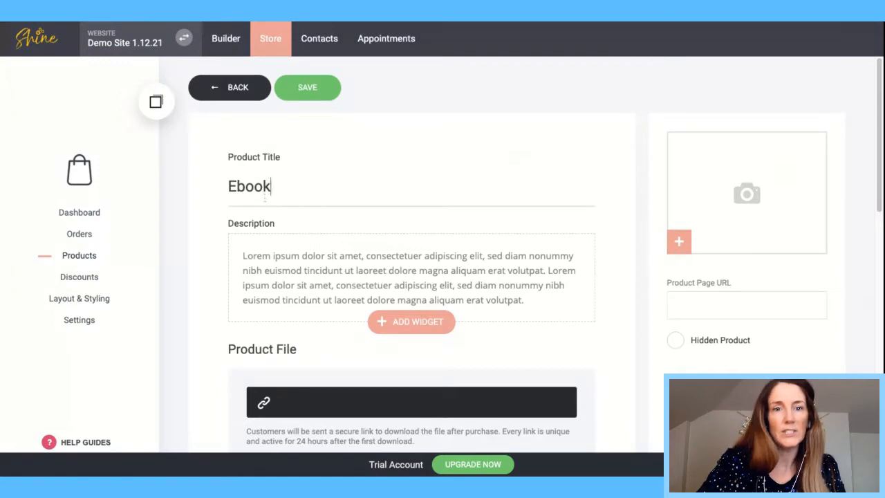
click(679, 241)
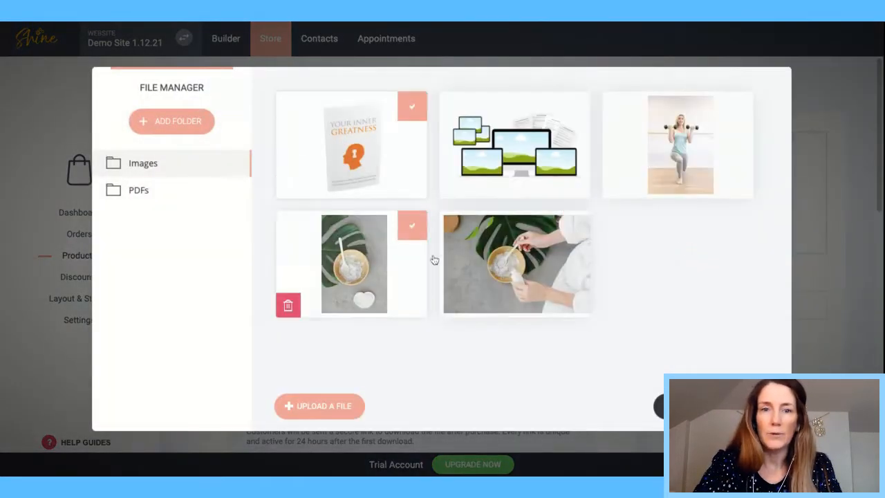
click(412, 106)
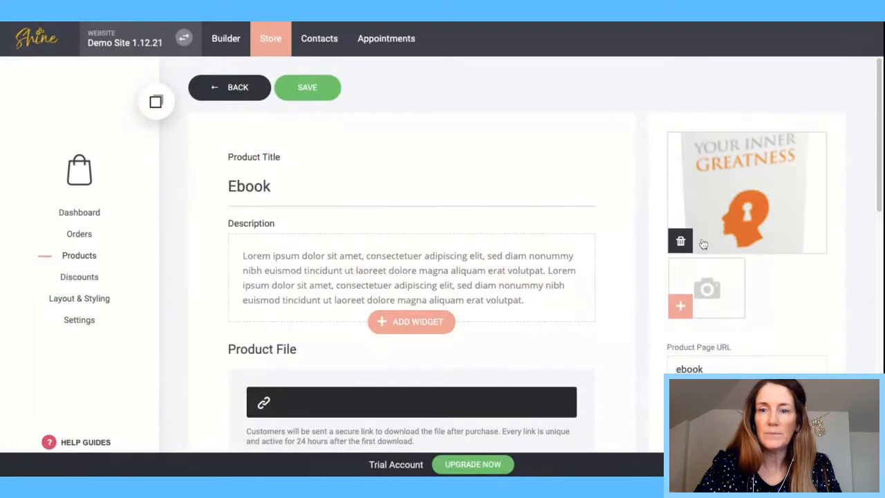
Step: Attach Your Inner Greatness copy.pdf from the PDFs folder as the Ebook's product file
scroll(873, 185, down, 3)
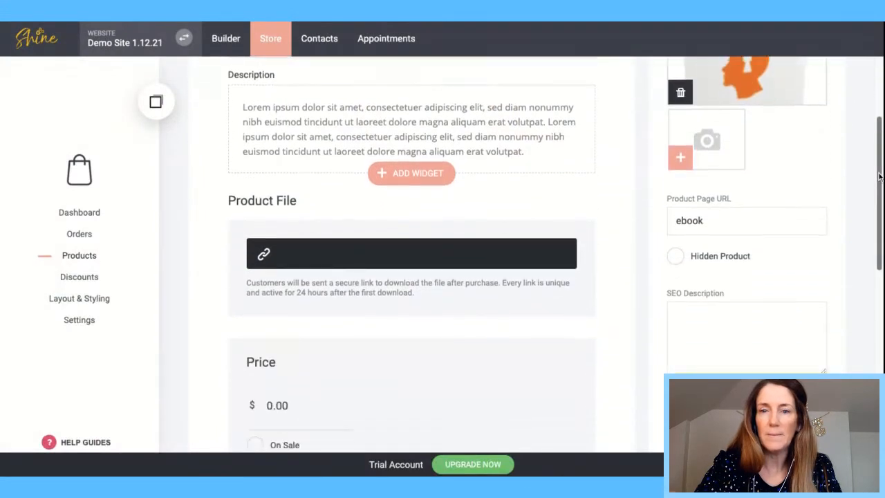
mouse_move(330, 101)
click(264, 80)
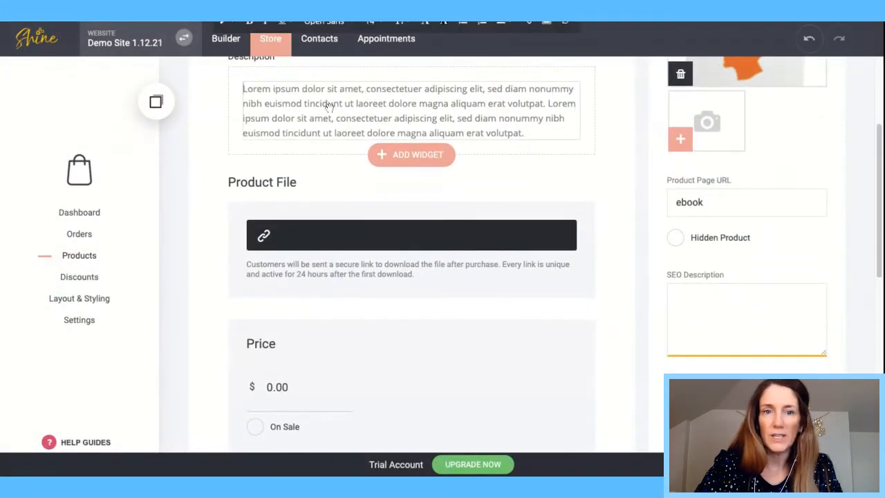
click(263, 237)
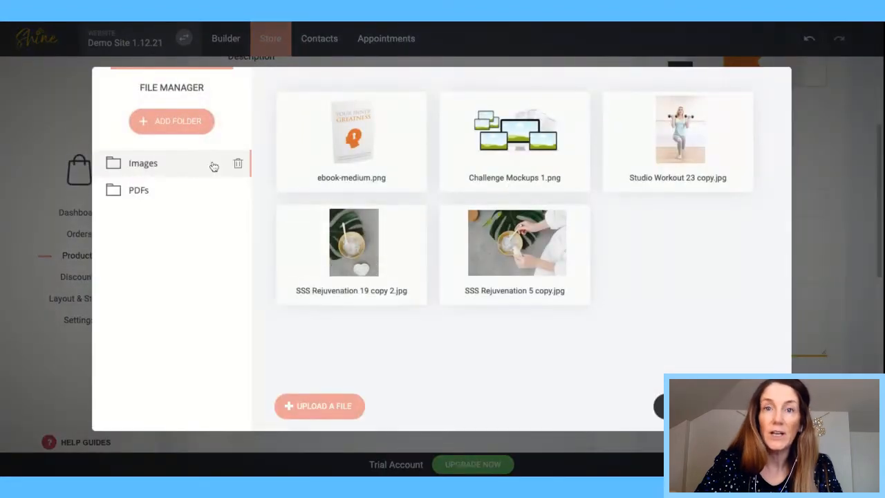
click(143, 192)
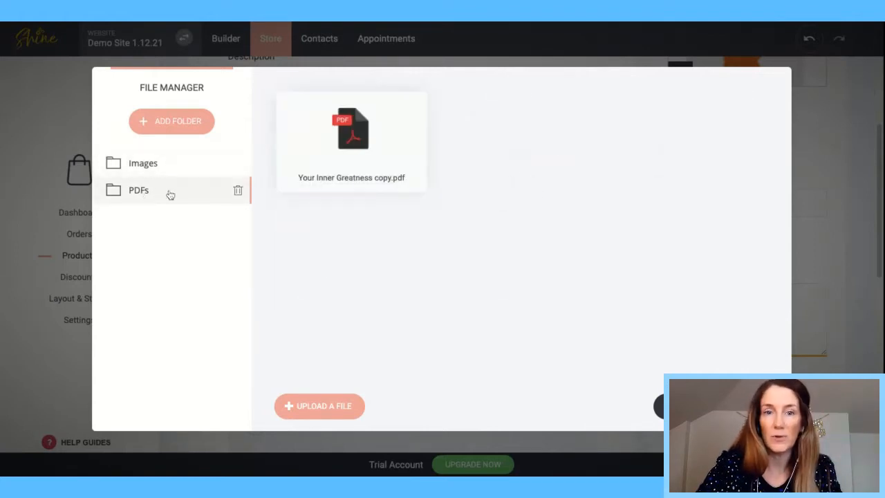
mouse_move(322, 158)
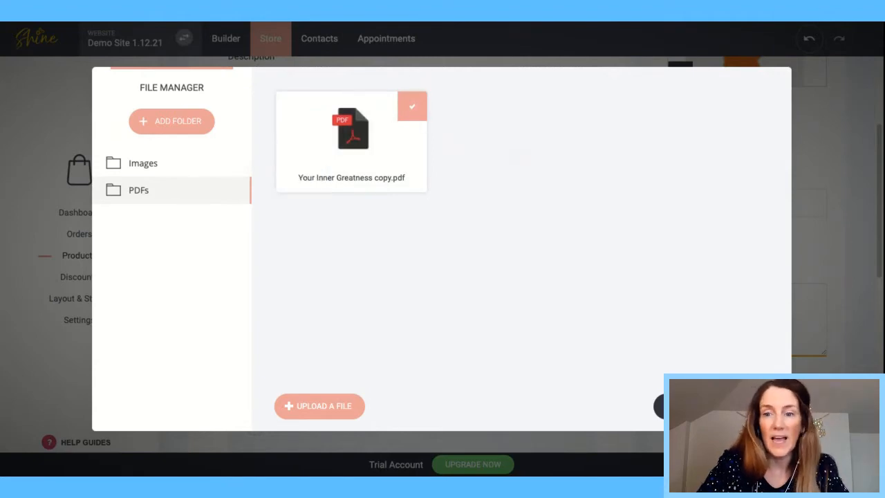
click(723, 406)
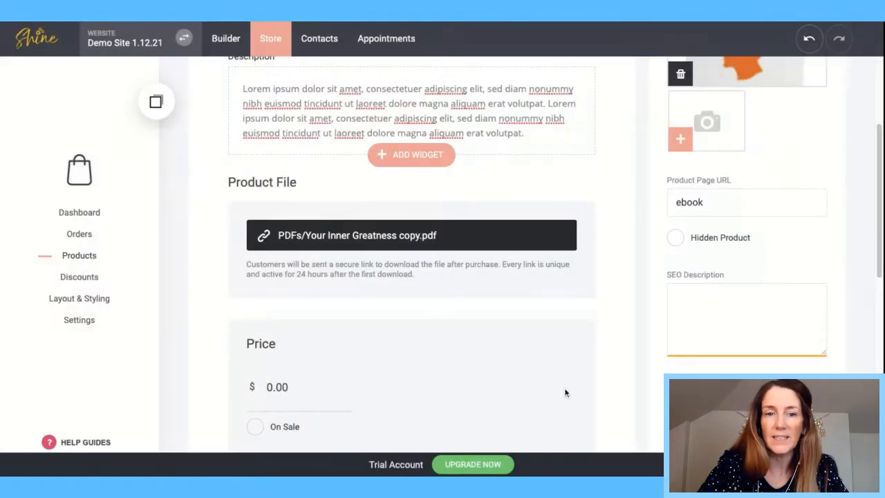
Step: Set the Ebook's price to $14
click(264, 388)
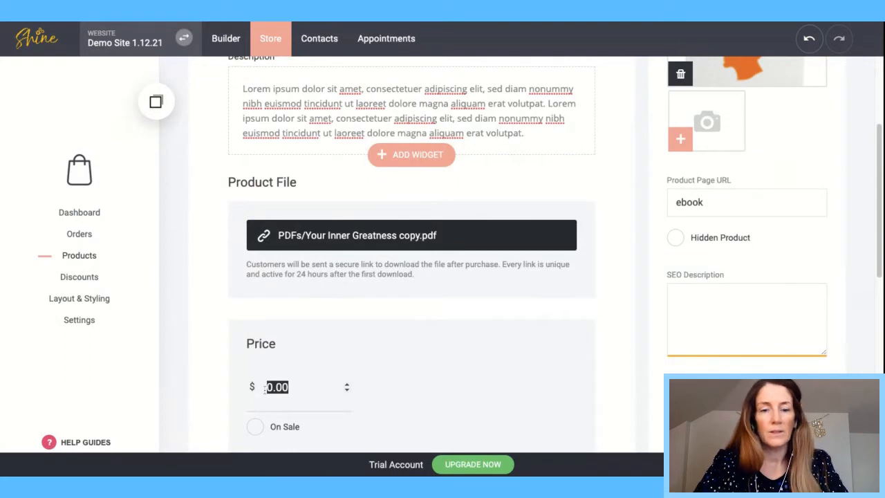
text(14)
click(418, 384)
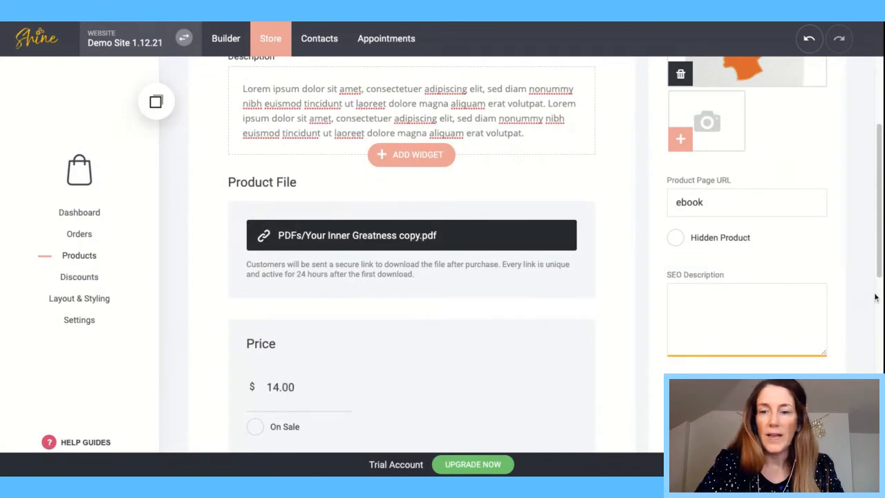
Step: Create a product category named Ebooks, assign it to the Ebook and save the product
scroll(874, 298, down, 5)
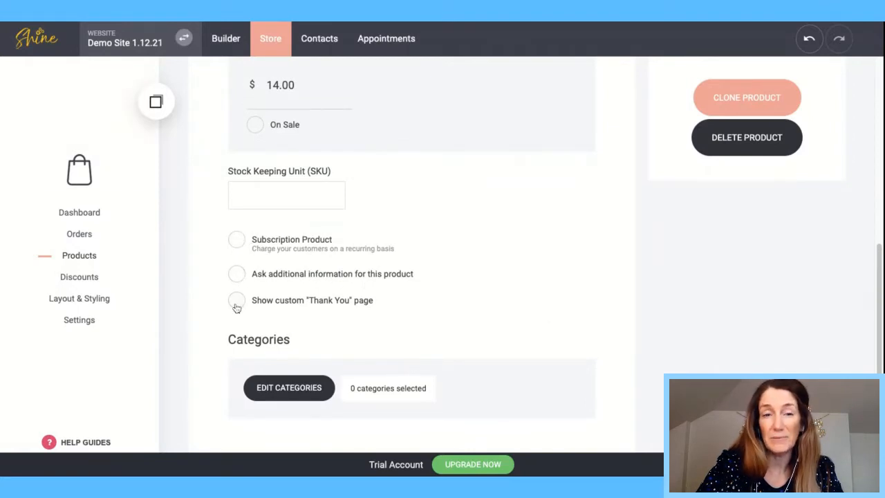
click(286, 388)
click(332, 184)
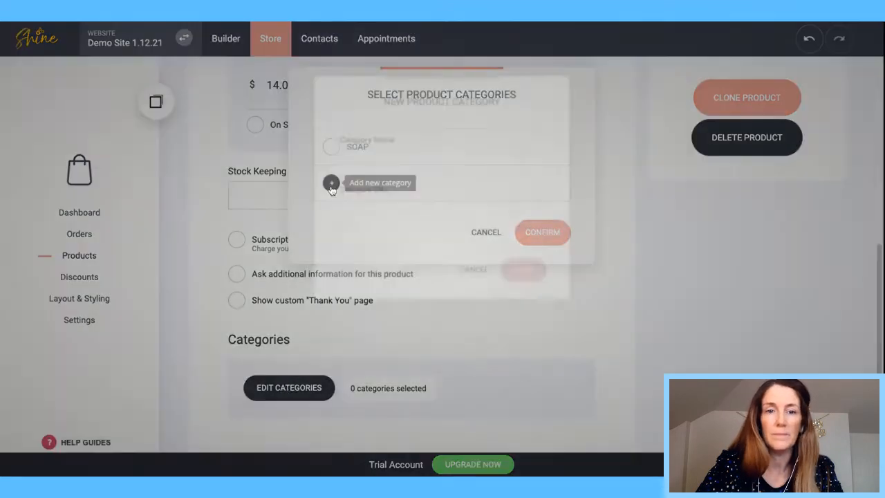
text(E)
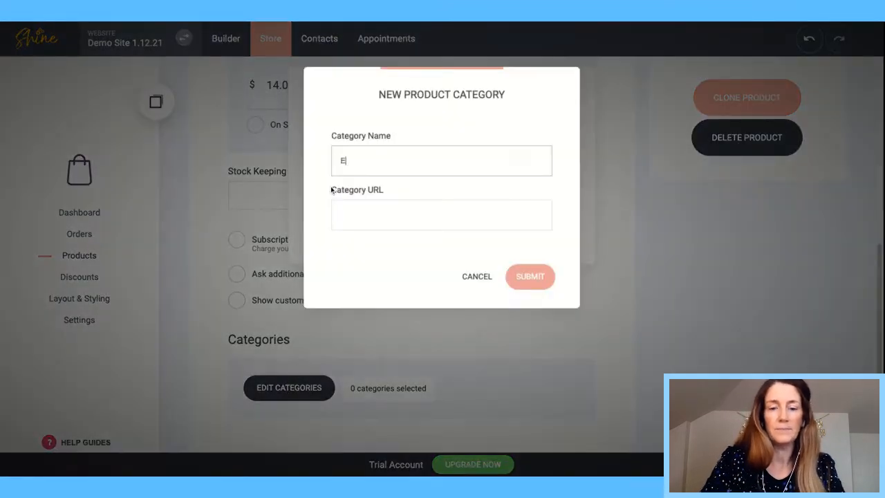
text(books)
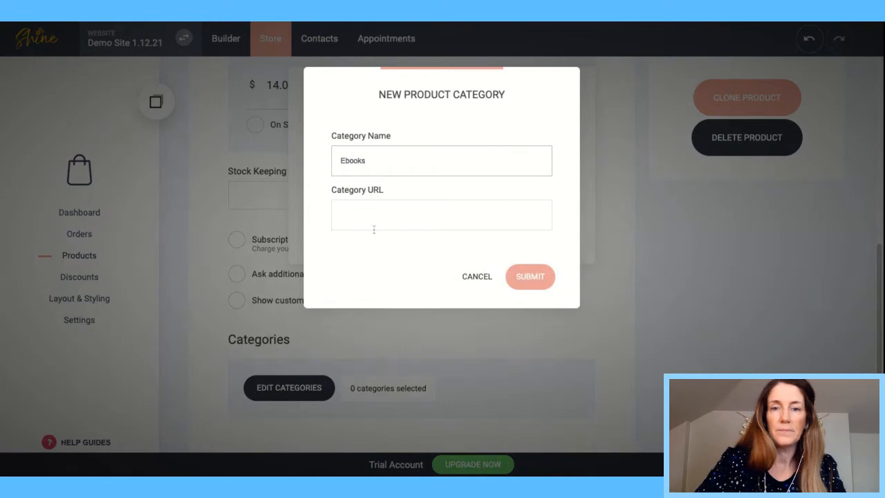
click(532, 278)
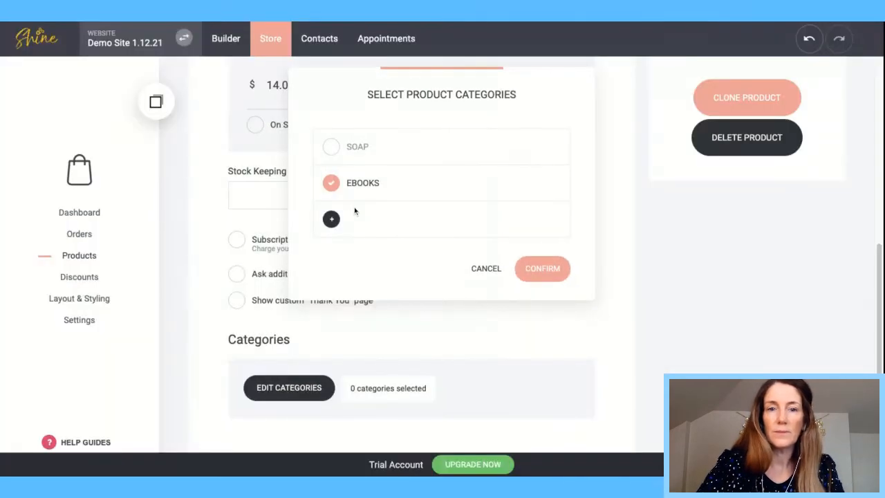
click(558, 269)
scroll(880, 256, down, 2)
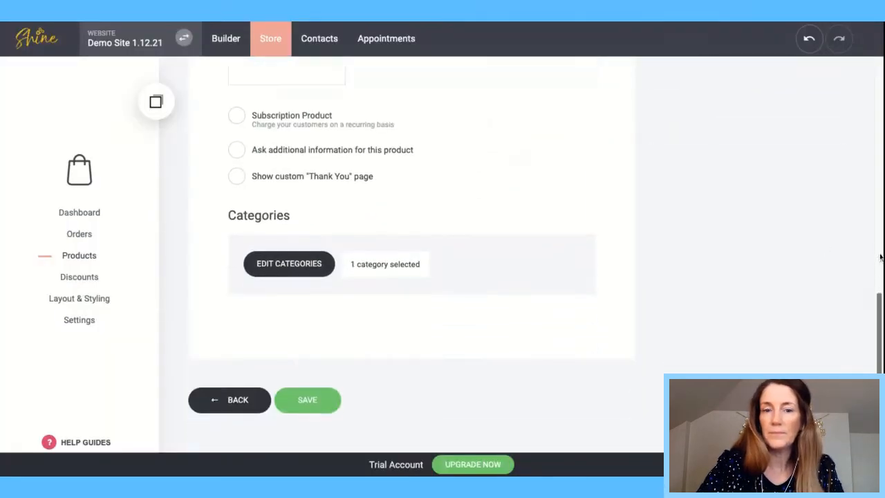
click(308, 391)
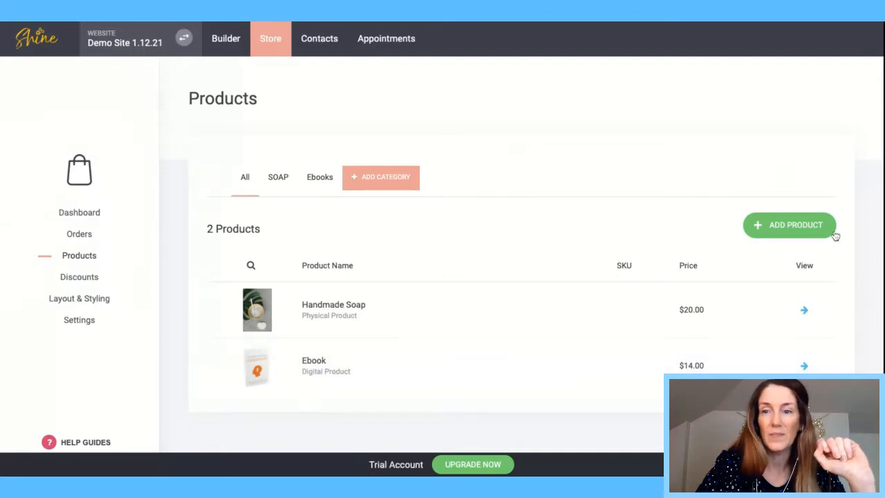
Step: Add a new service product titled Coaching Program
click(799, 224)
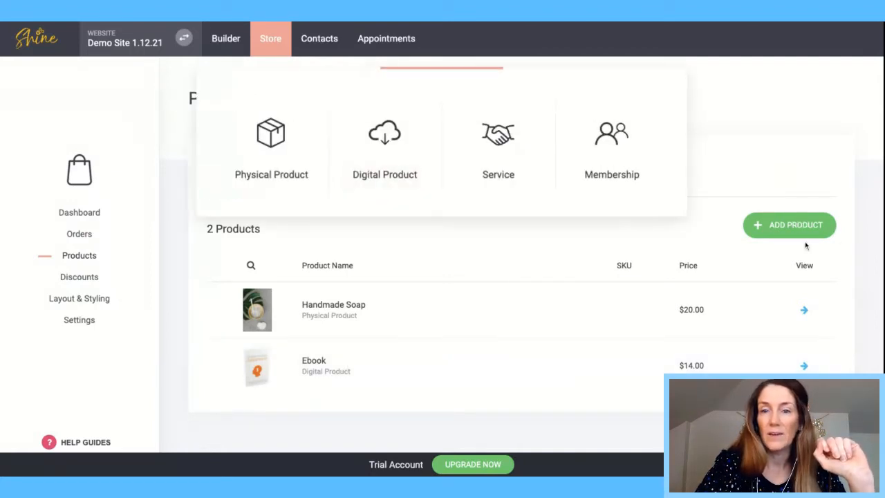
click(507, 142)
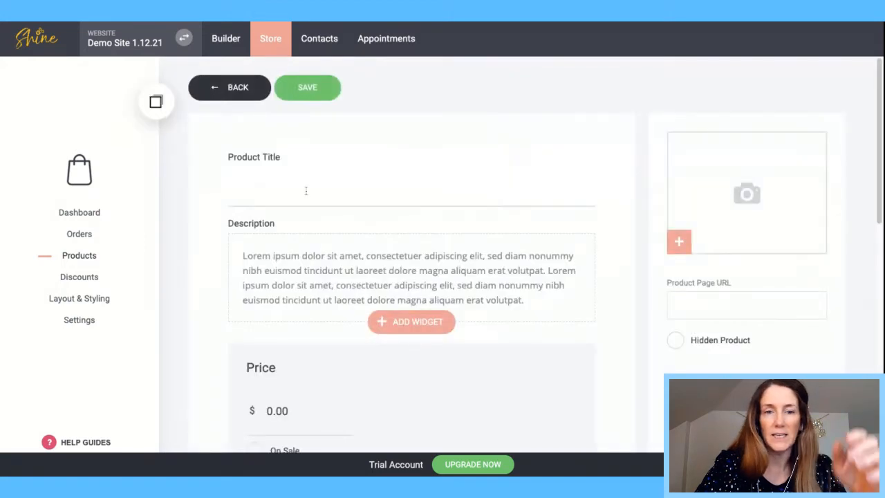
click(304, 191)
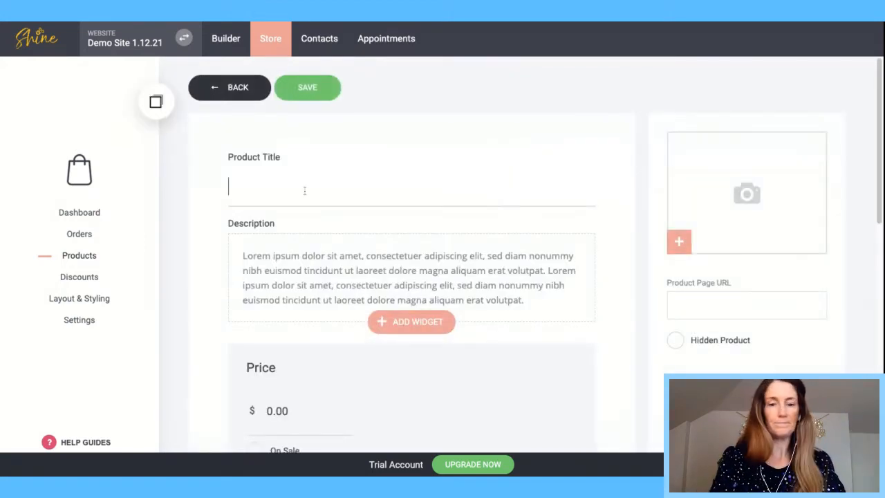
text(Coaching)
text(Program)
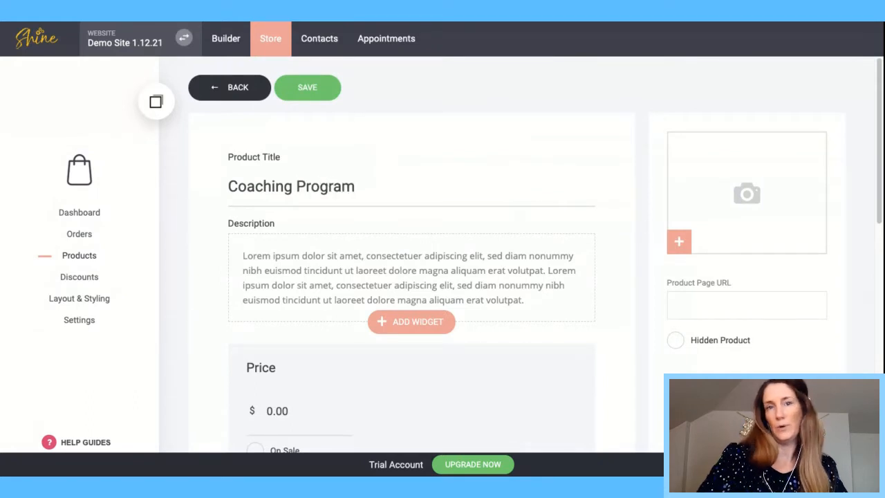
Step: Use the photo of the woman lifting dumbbells from the Images folder as the Coaching Program's main image
click(680, 243)
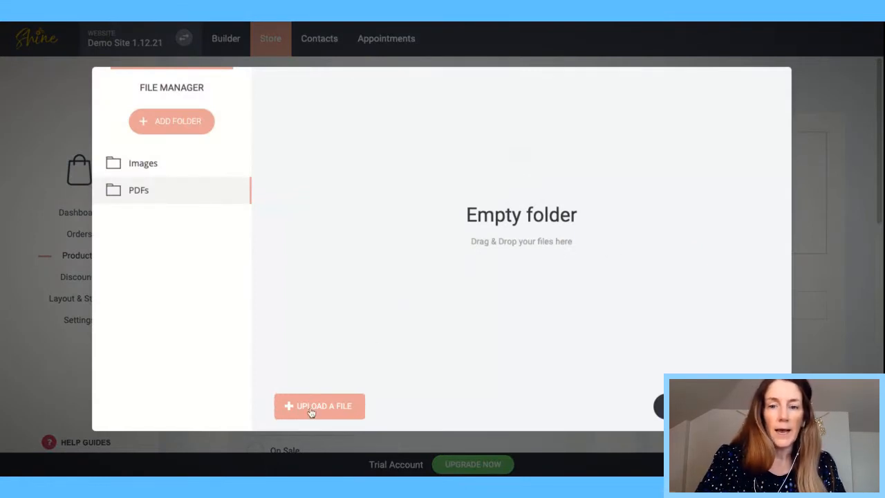
click(698, 407)
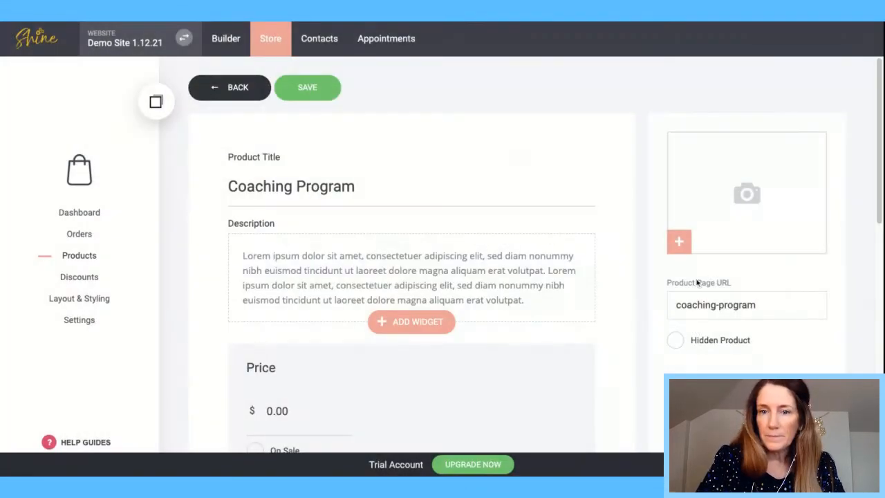
click(679, 241)
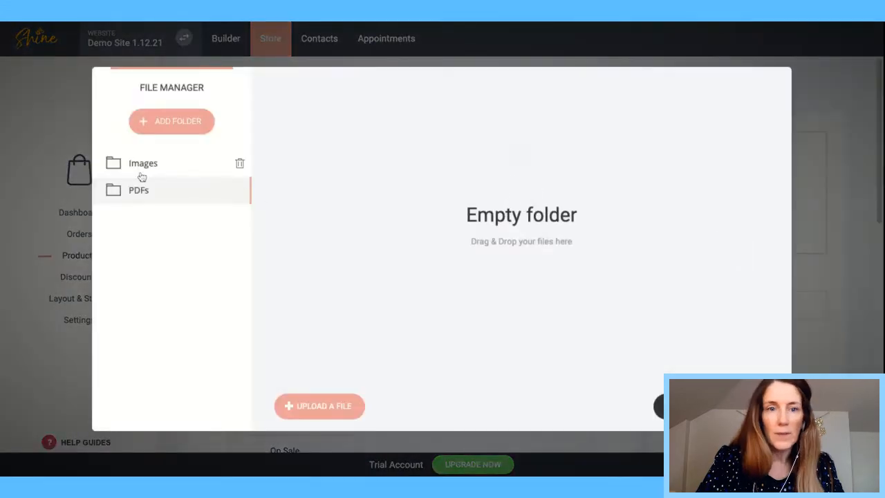
click(145, 169)
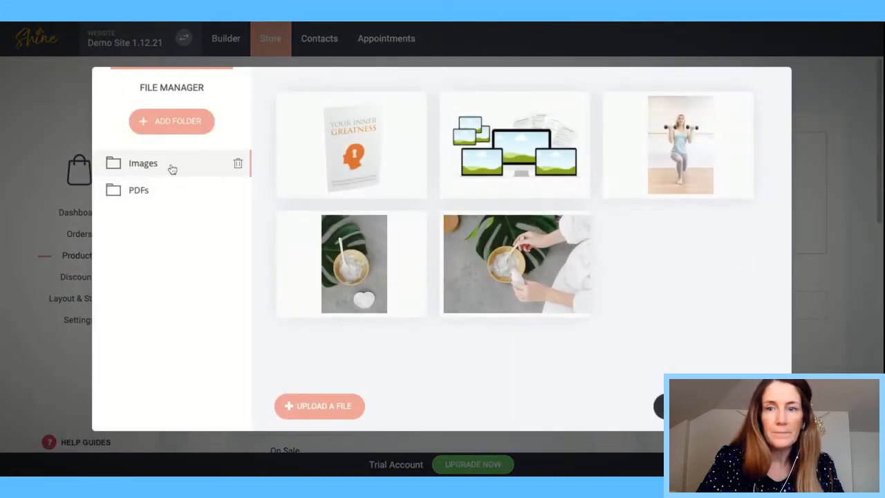
click(688, 165)
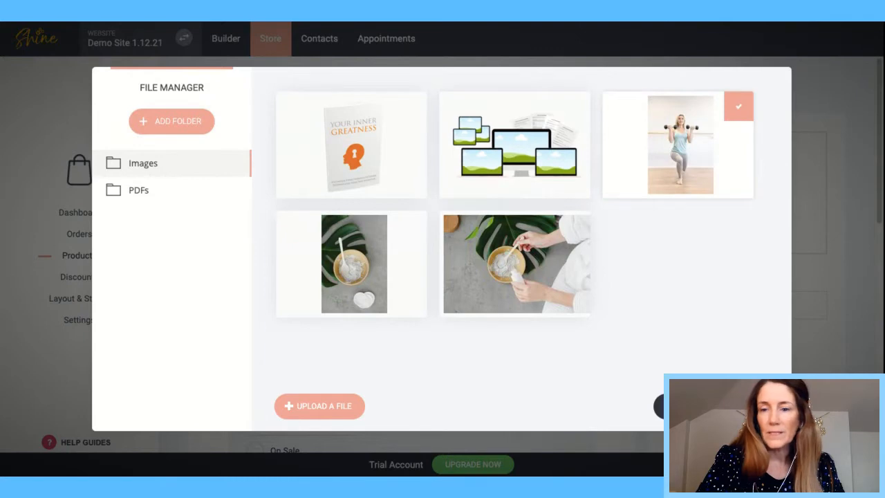
click(733, 406)
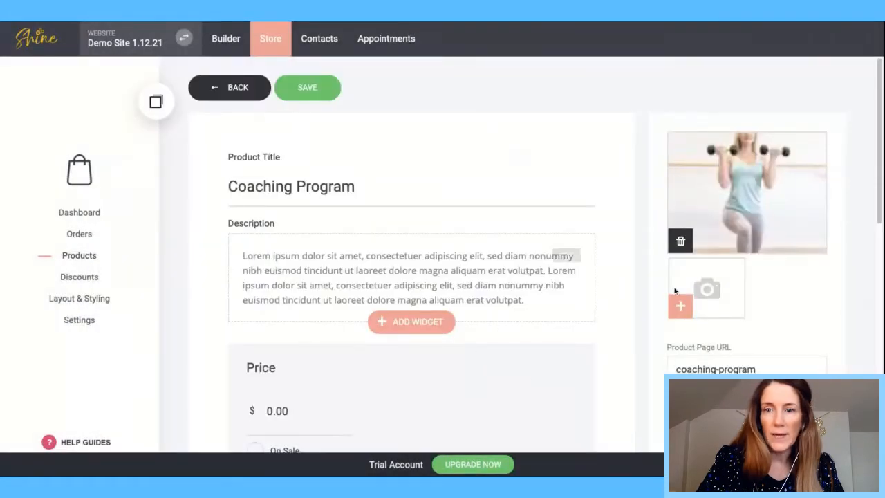
Step: Set the Coaching Program's price to $349 and enable the custom "Thank You" page option
drag(879, 195, 882, 294)
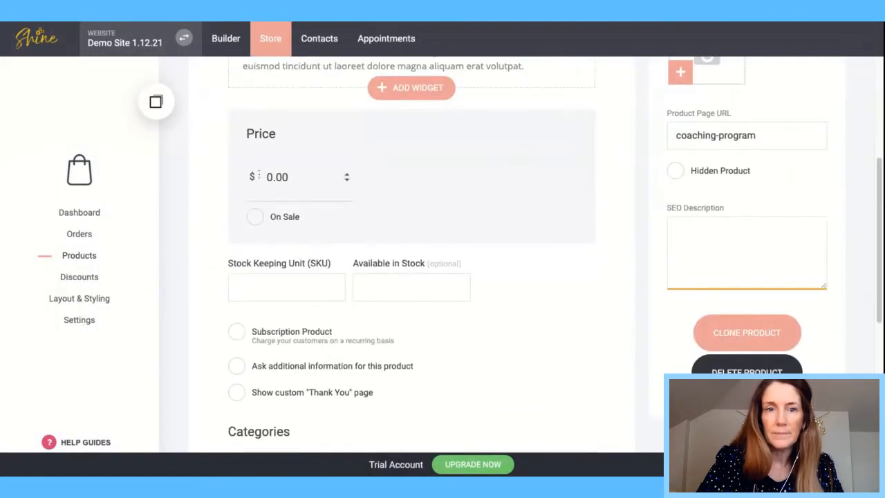
drag(265, 177, 289, 177)
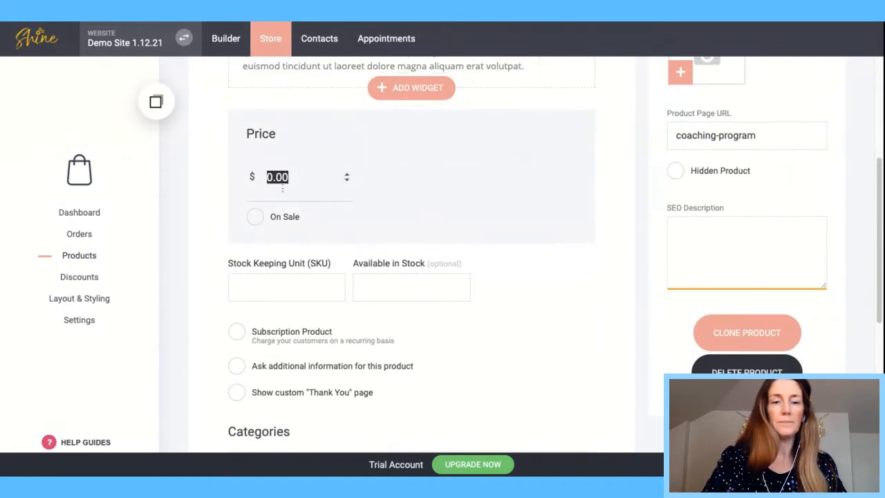
text(349)
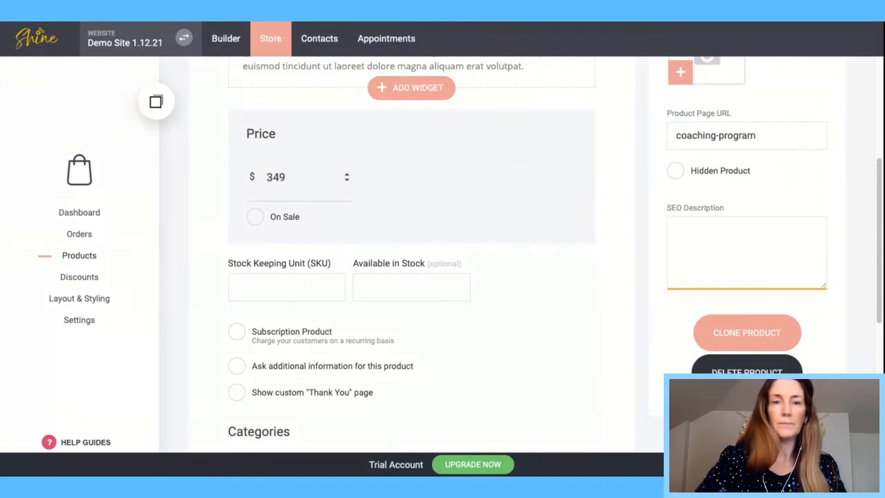
click(409, 378)
click(237, 393)
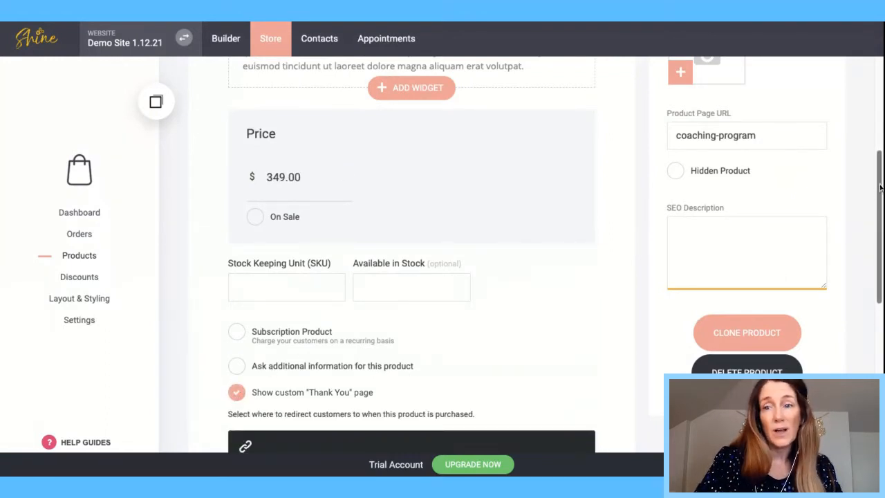
Step: Create a product category named Coaching and assign it to the Coaching Program
scroll(880, 187, down, 4)
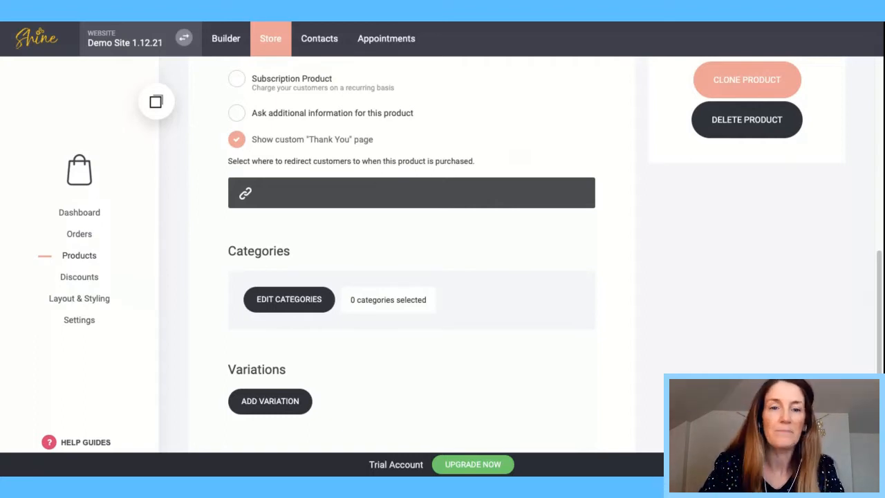
click(281, 305)
click(332, 219)
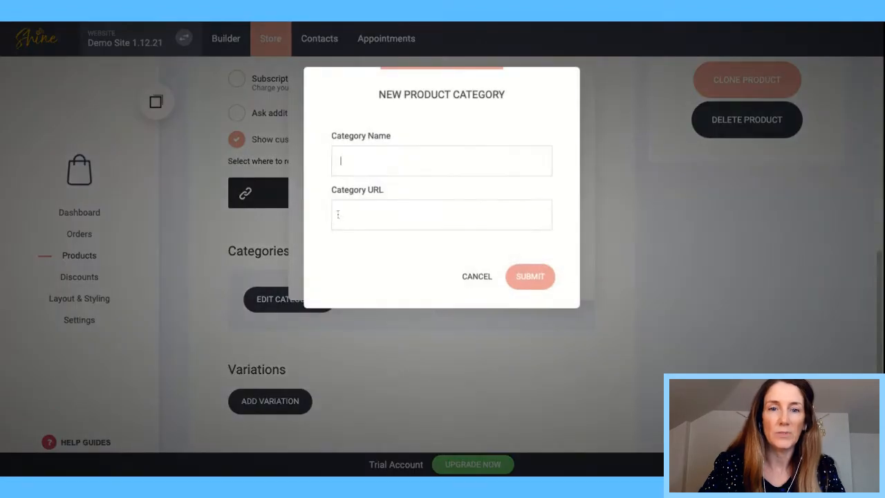
text(Coaching)
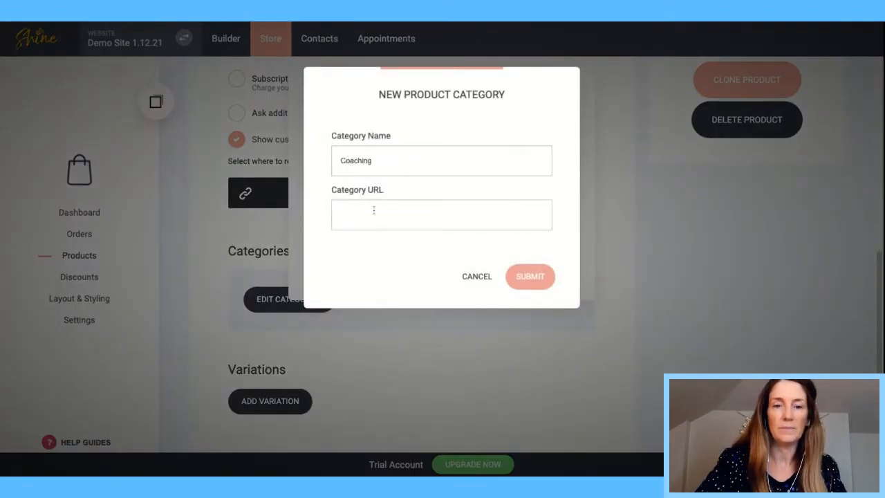
click(529, 276)
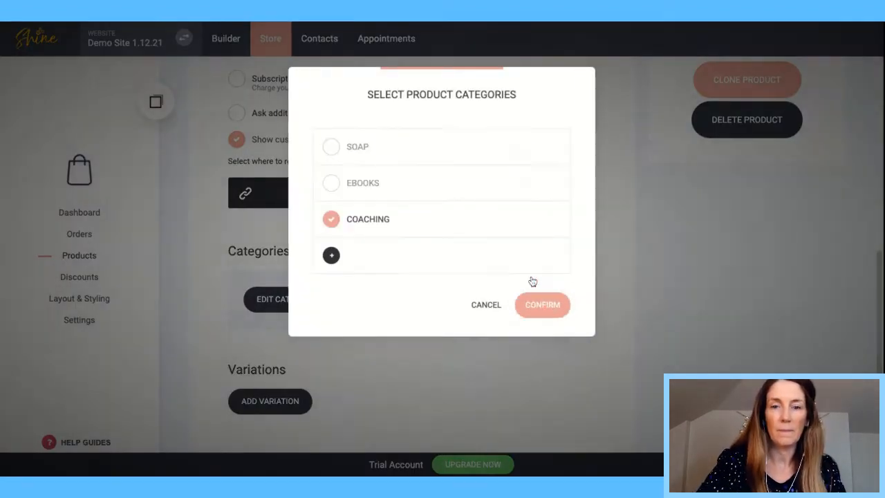
click(547, 308)
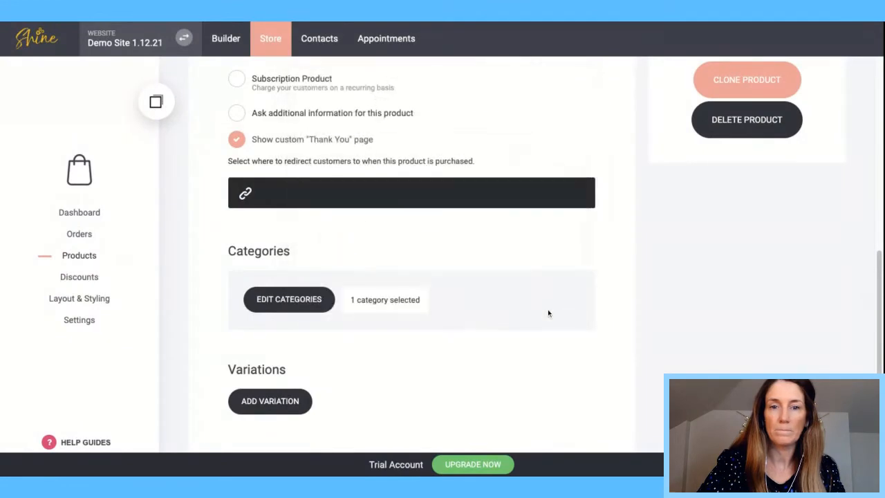
scroll(881, 278, down, 3)
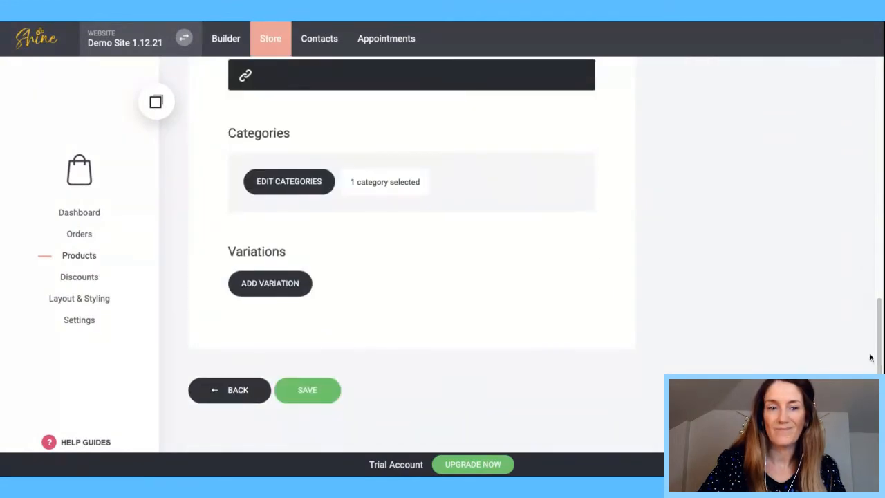
Step: Save the Coaching Program and review it in the product list
click(315, 393)
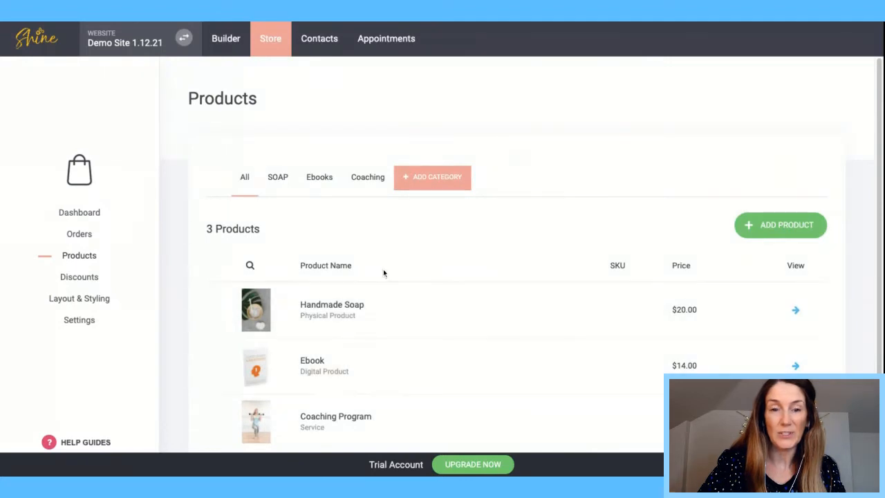
drag(389, 412, 390, 432)
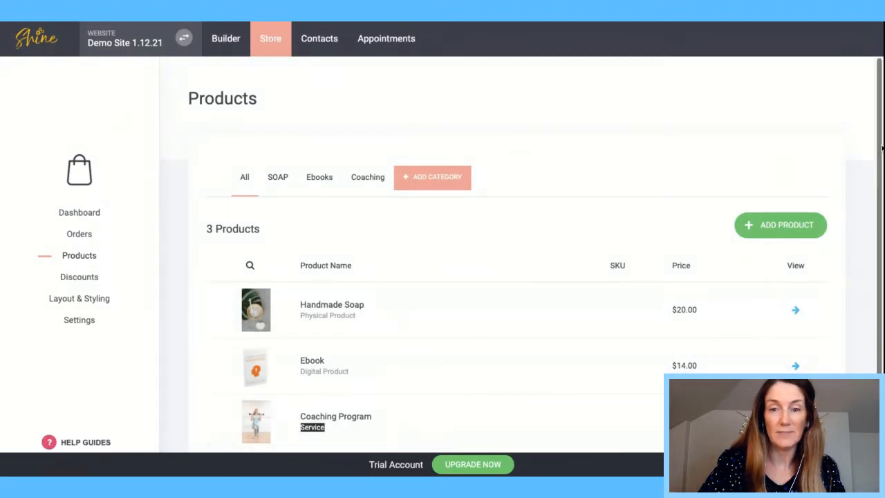
scroll(636, 304, down, 1)
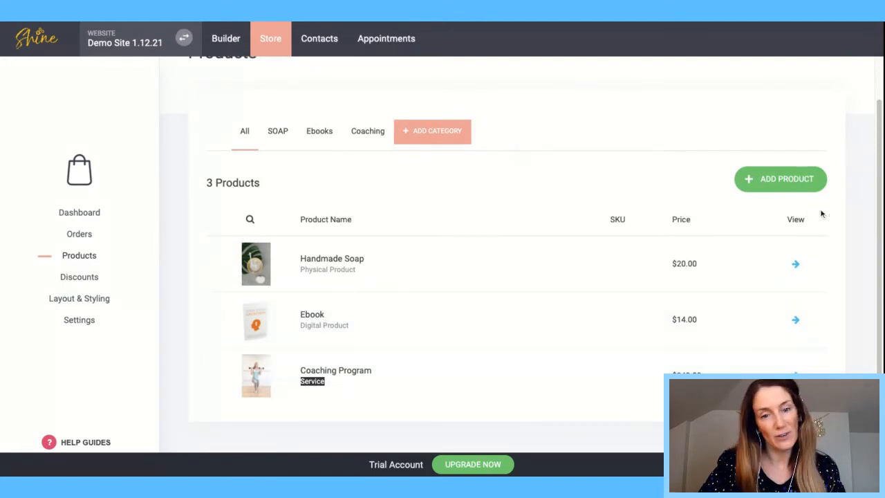
Step: Add a new membership product titled Silver Membership
click(773, 191)
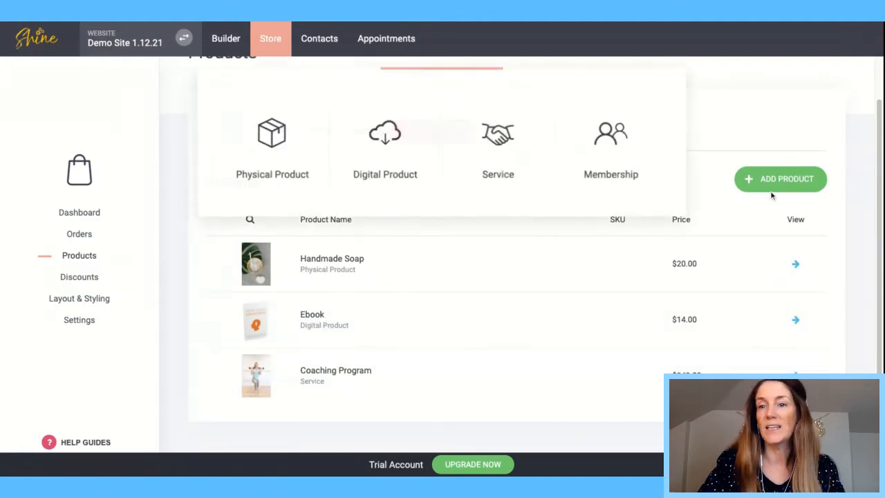
click(618, 155)
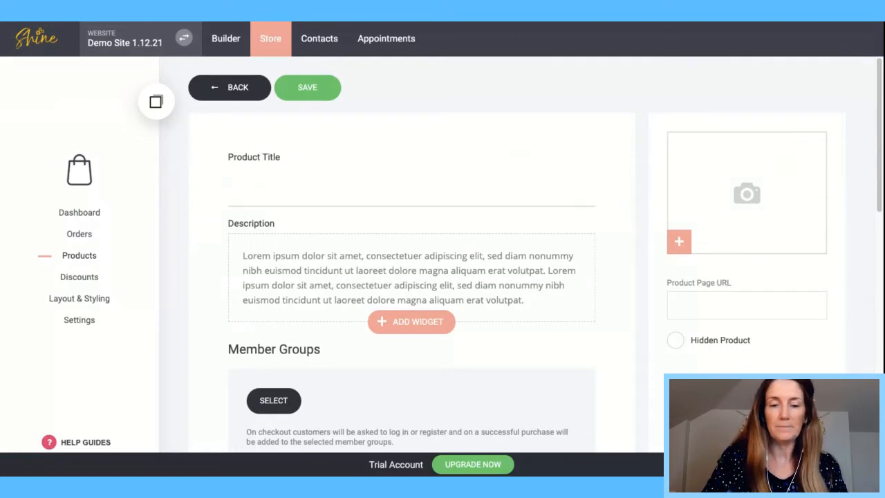
text(S)
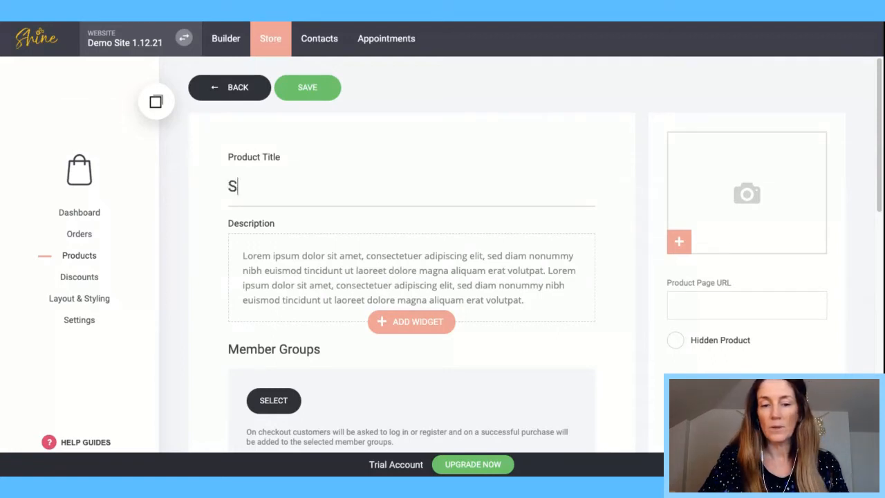
text(ilver Membership)
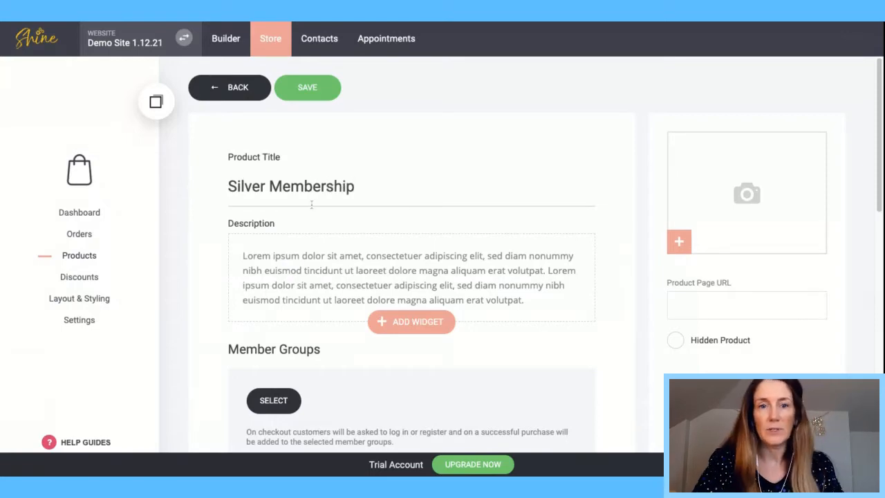
Step: Use the multi-screen computer mockup from the Images folder as the membership's main image and assign the Basic Members group
click(678, 242)
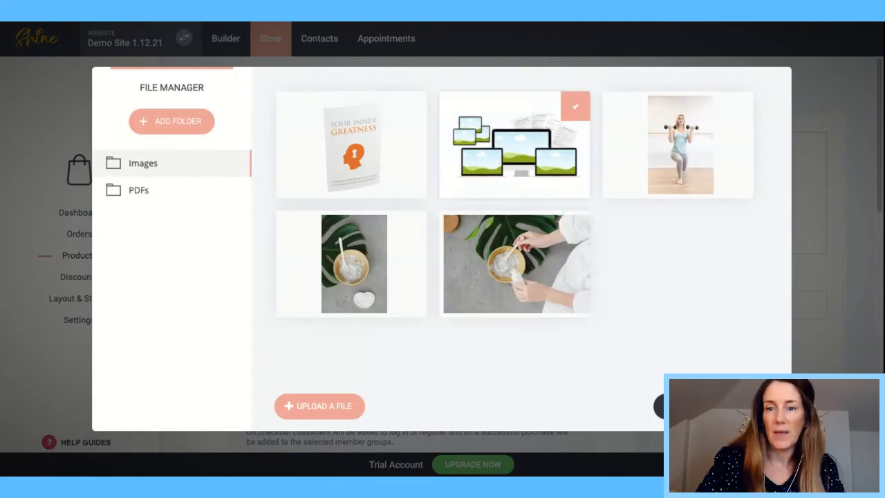
click(684, 406)
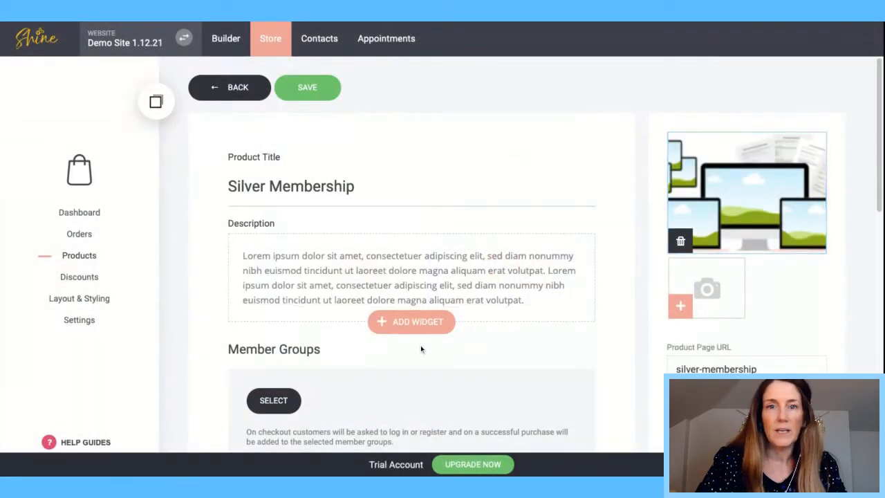
click(274, 408)
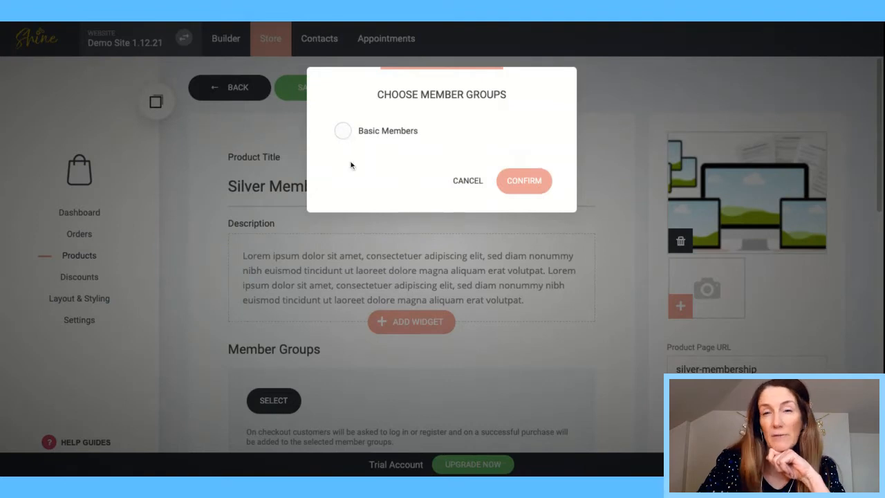
click(342, 132)
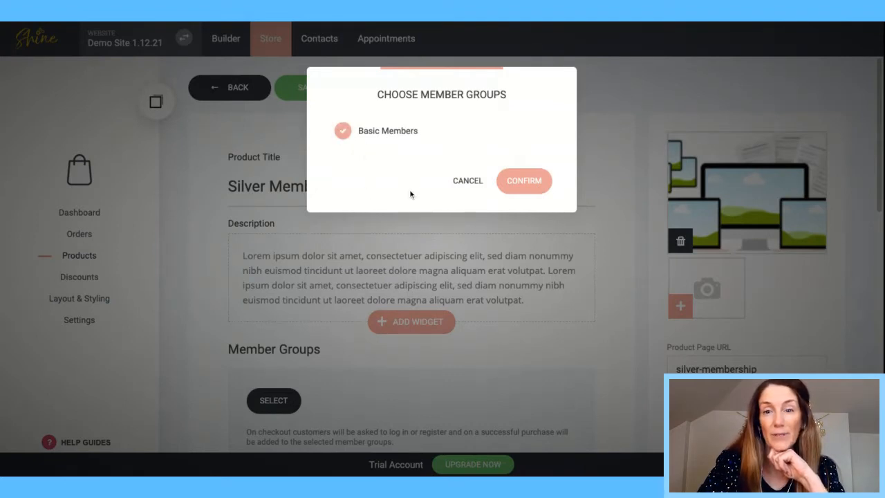
click(526, 184)
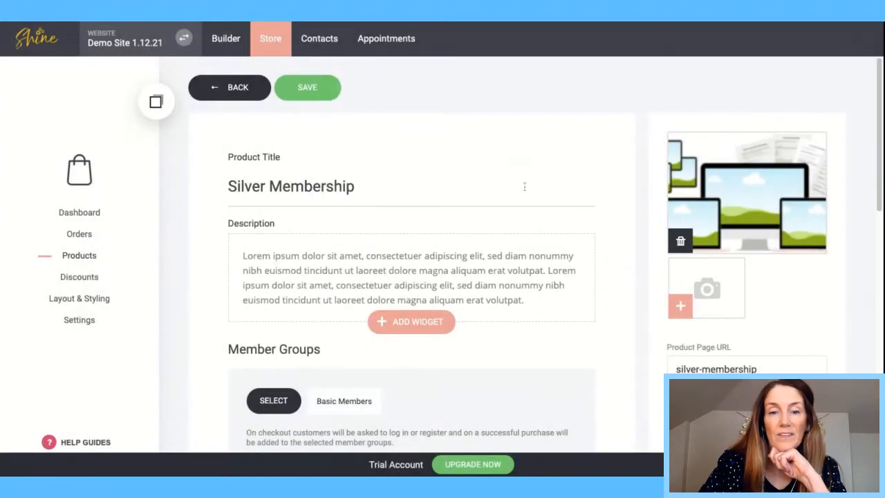
Step: Set the membership product's price to $29
scroll(880, 83, down, 1)
scroll(880, 83, down, 5)
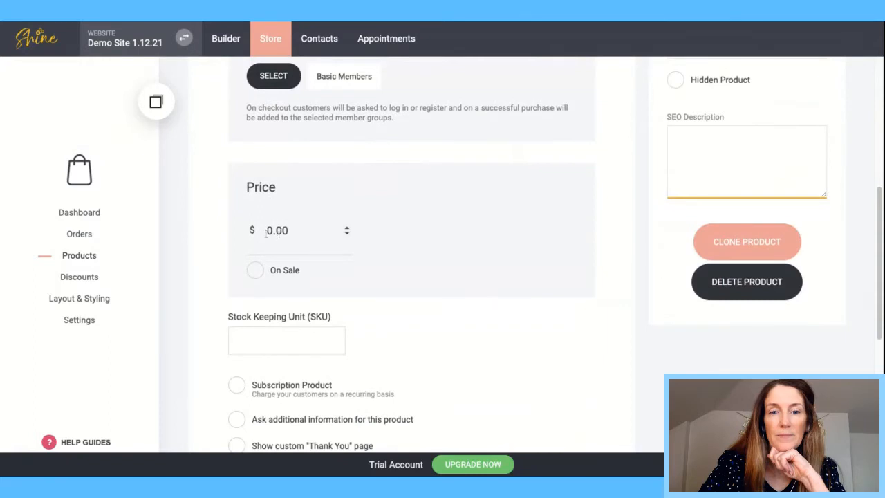
double_click(267, 232)
text(29)
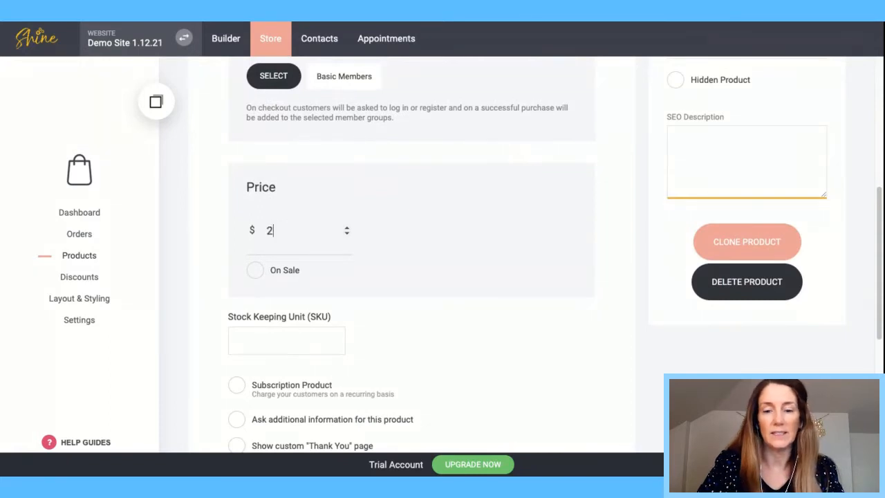
Step: Try the membership's subscription options, switching the charge interval from 2 months to 1 week and the billing cycles to 3 Payments
click(236, 386)
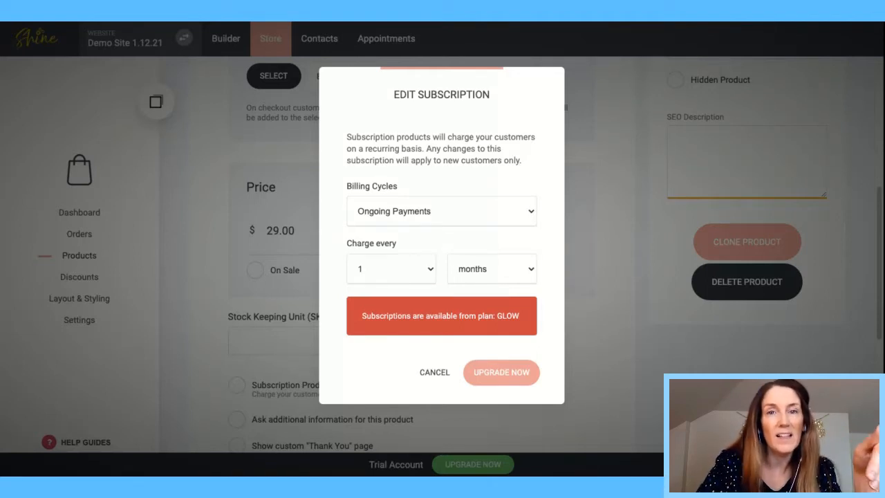
click(390, 270)
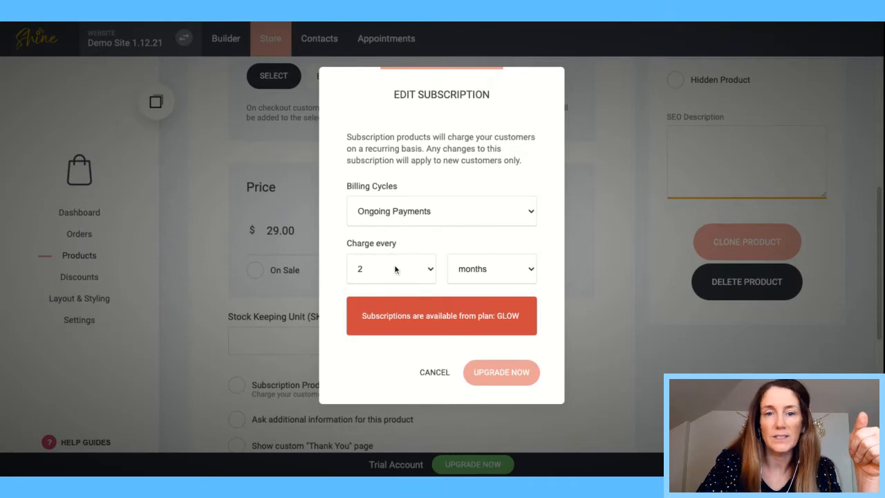
click(396, 269)
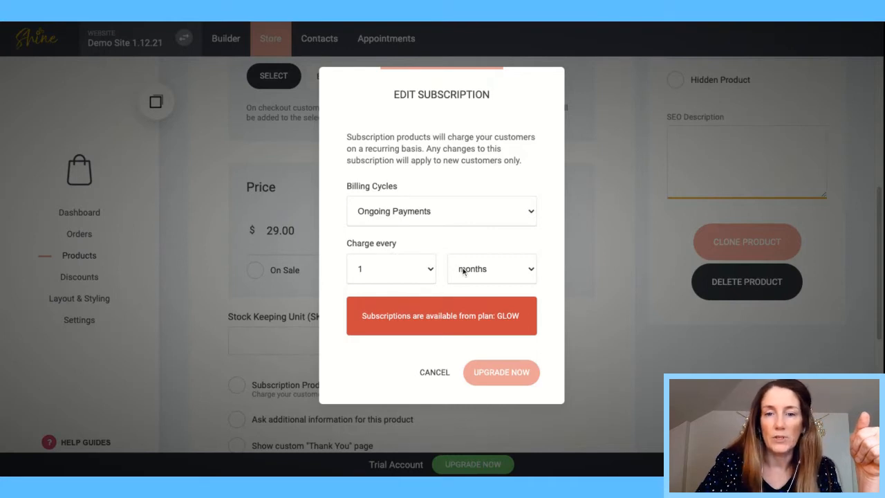
click(462, 271)
click(465, 224)
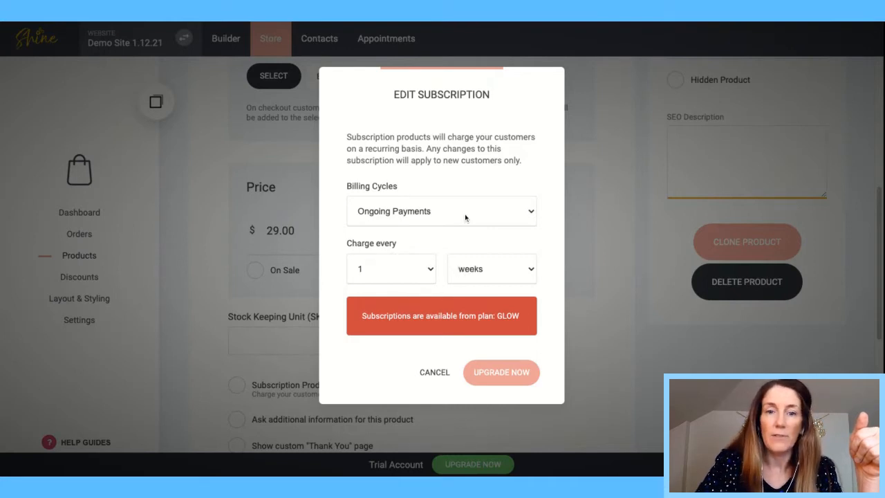
click(465, 214)
click(417, 277)
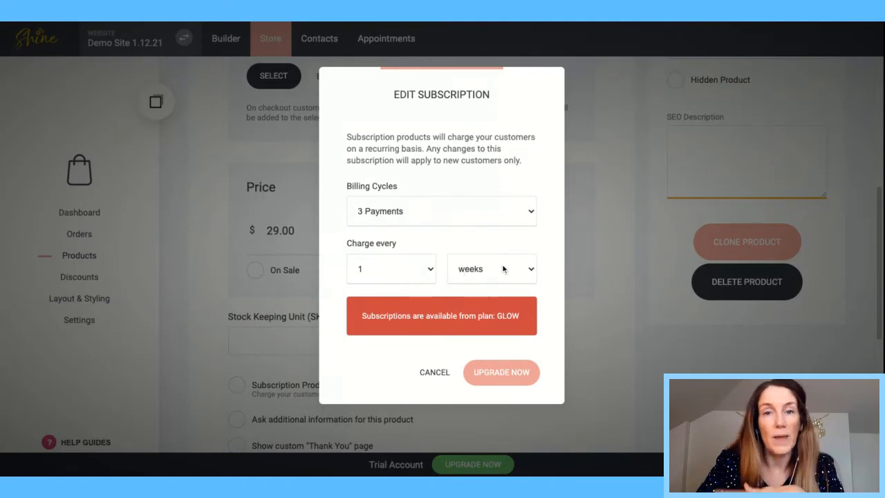
Step: Return the subscription options to Ongoing Payments charged every 1 month and cancel the subscription setup
click(432, 214)
click(433, 192)
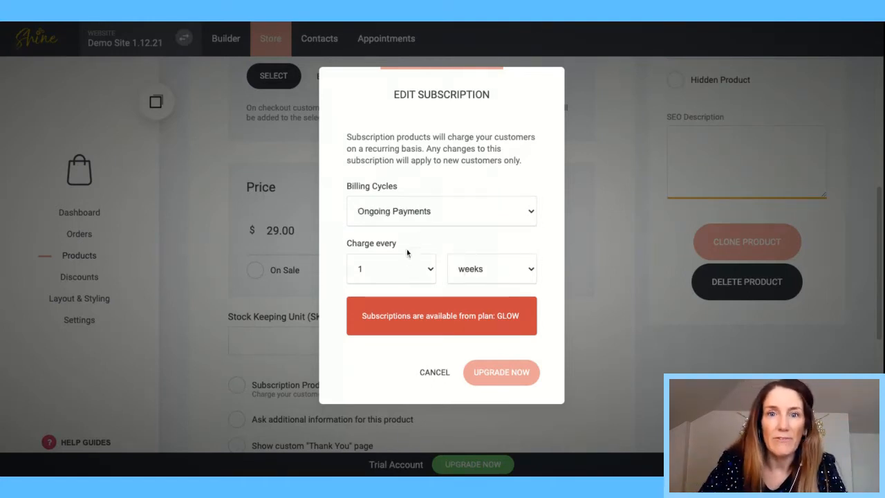
click(473, 270)
click(472, 279)
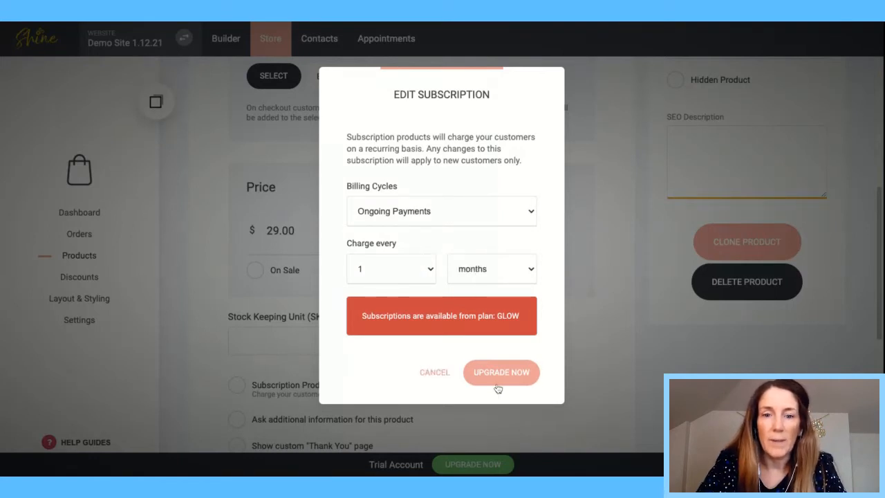
click(435, 377)
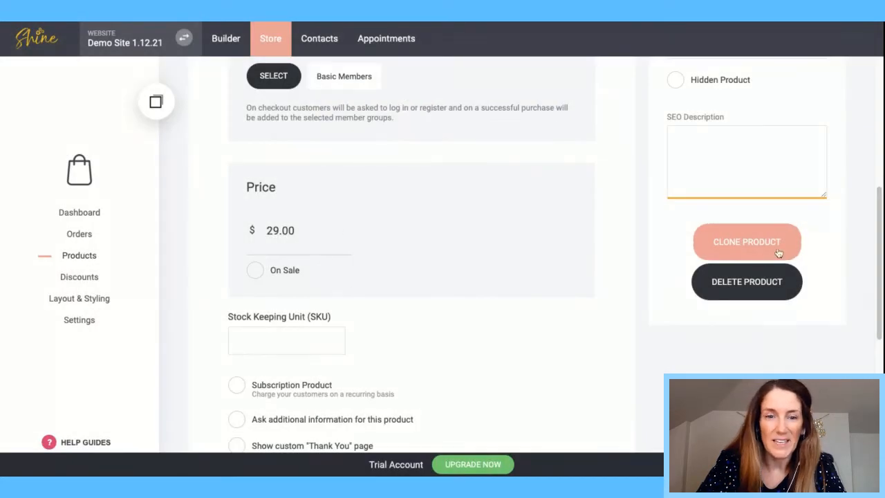
Step: Set the membership product's price to $129 and retitle it Online Course Name
click(267, 231)
text(1)
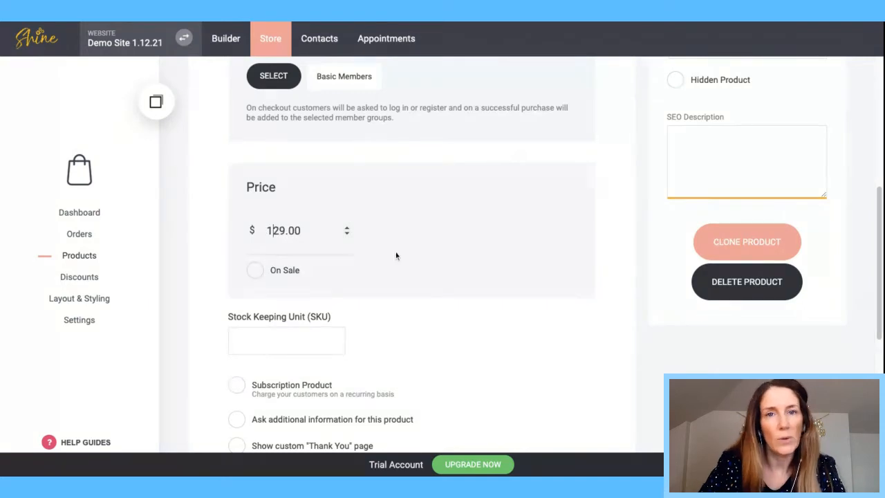
scroll(878, 227, up, 4)
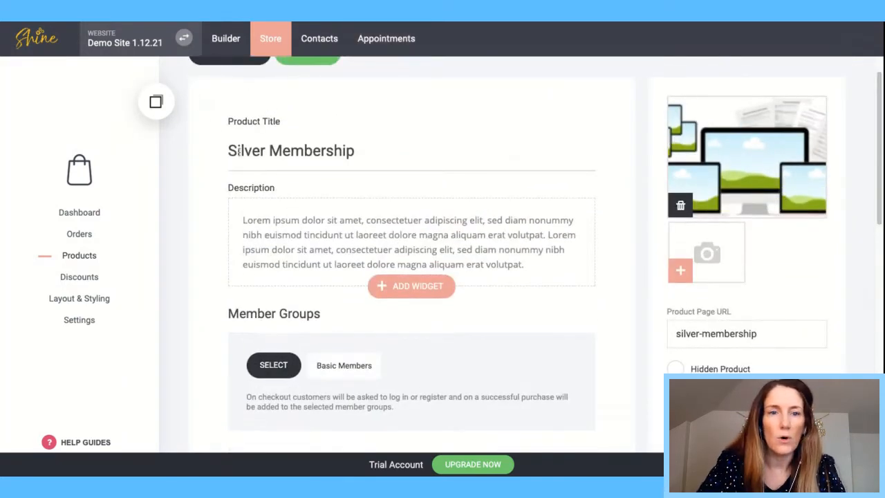
drag(228, 150, 355, 151)
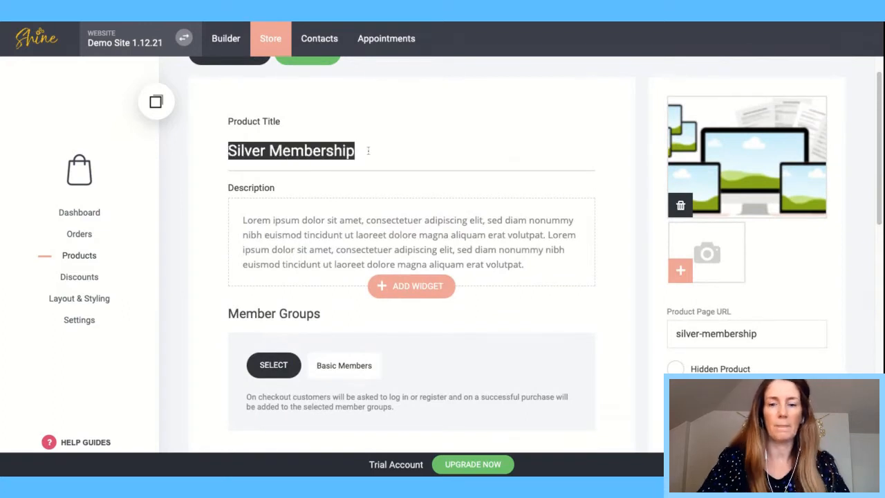
text(Online Cours N)
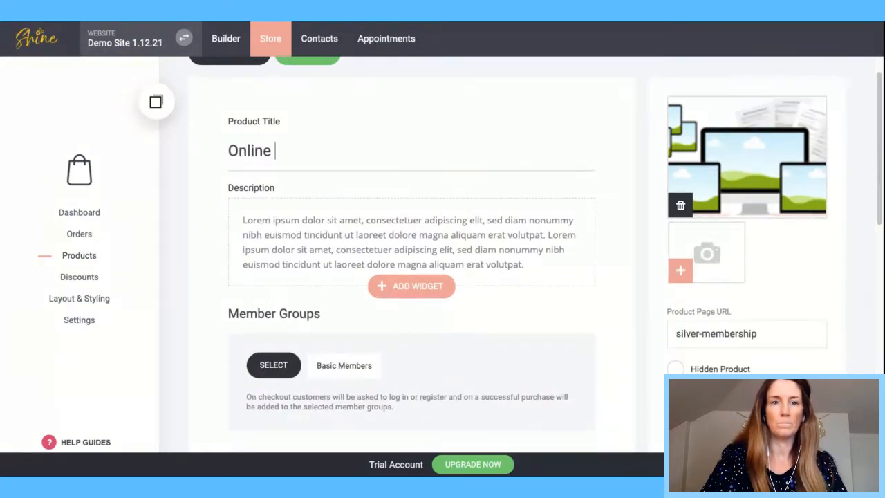
key(BackSpace)
key(BackSpace)
text(e Name)
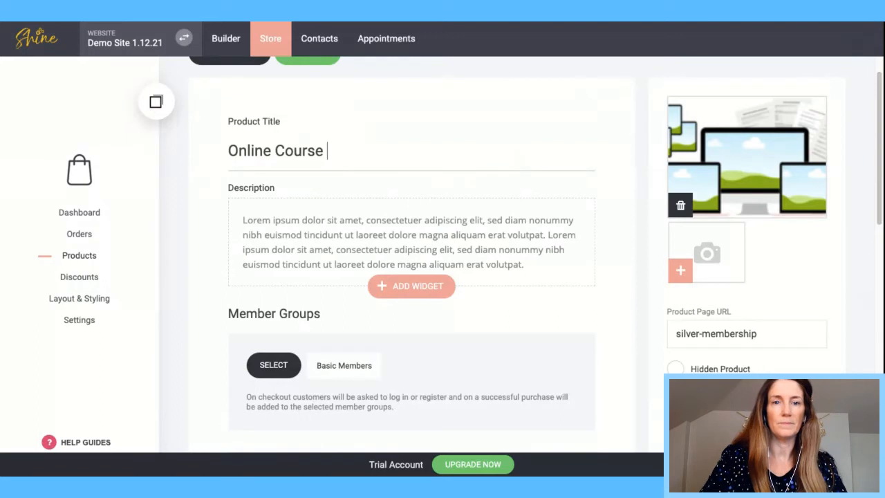
Step: Review the course product's member group, price, subscription, custom "Thank You" page and category settings
scroll(729, 138, down, 1)
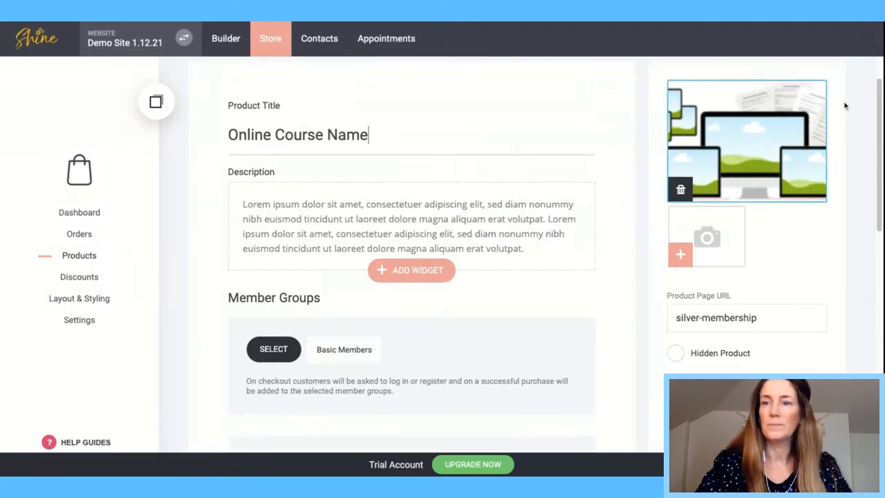
drag(880, 84, 882, 261)
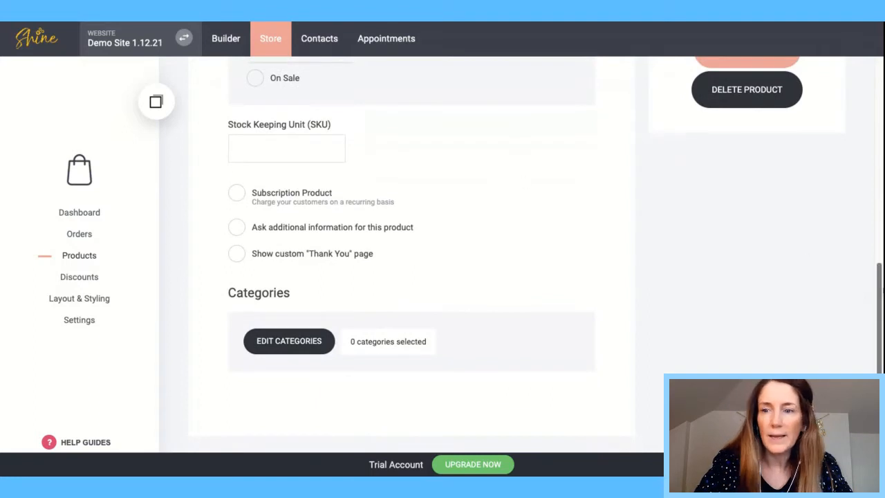
scroll(882, 295, up, 1)
scroll(880, 295, up, 2)
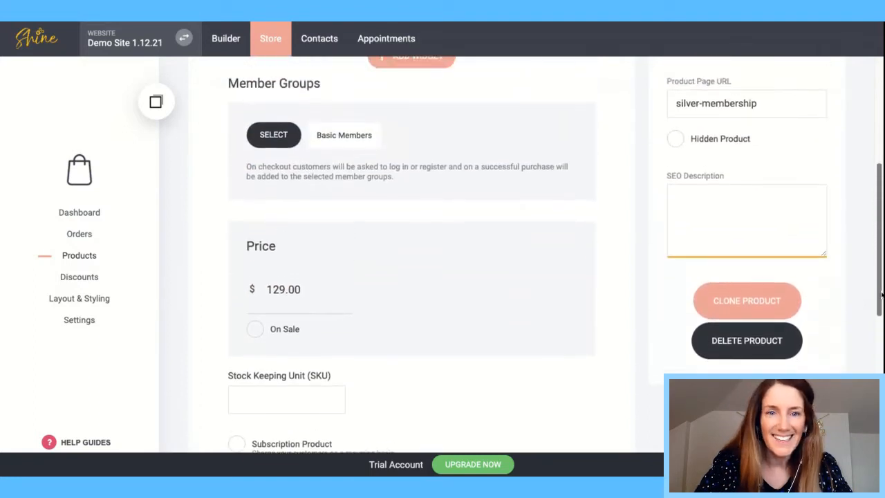
scroll(881, 295, down, 2)
scroll(442, 256, down, 2)
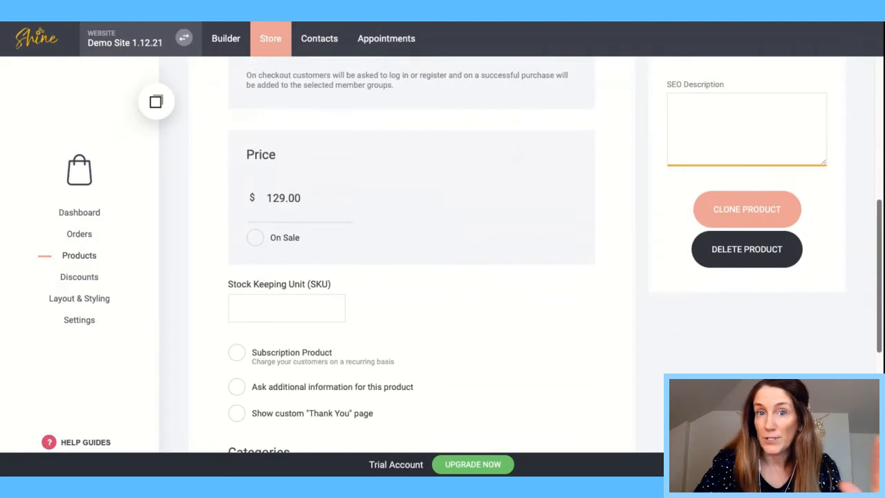
scroll(561, 202, up, 4)
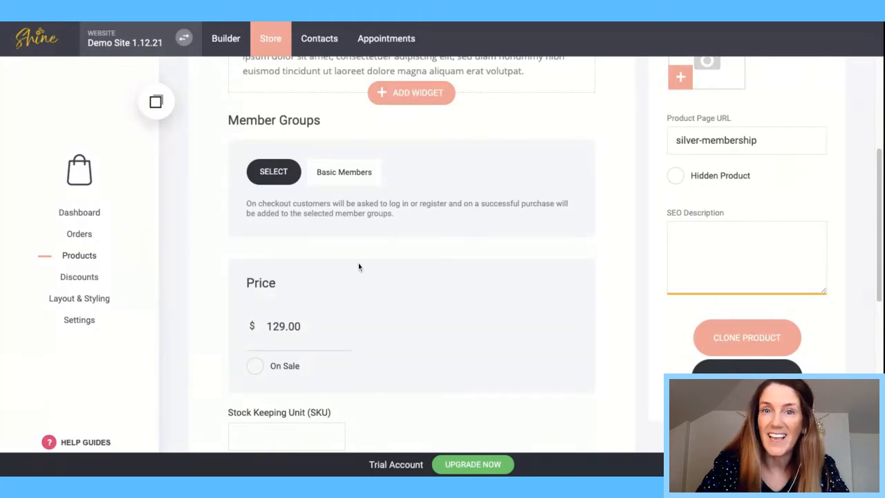
scroll(881, 161, down, 5)
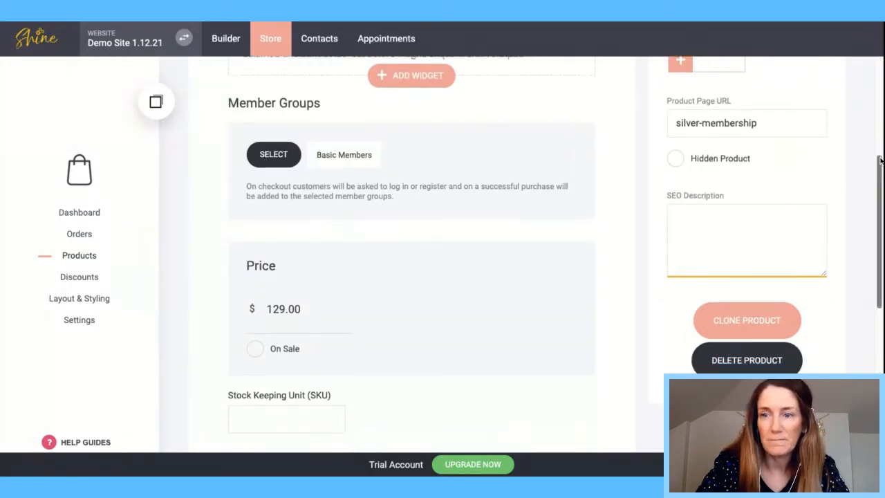
scroll(881, 161, down, 1)
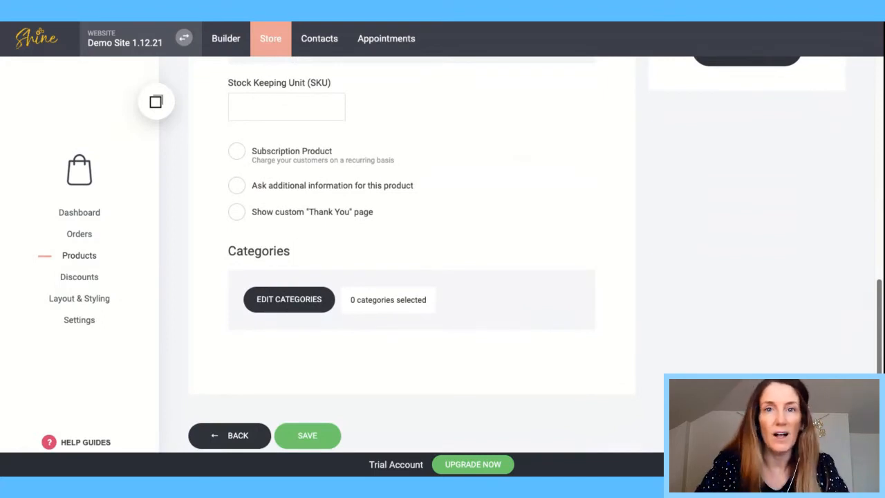
scroll(535, 241, down, 1)
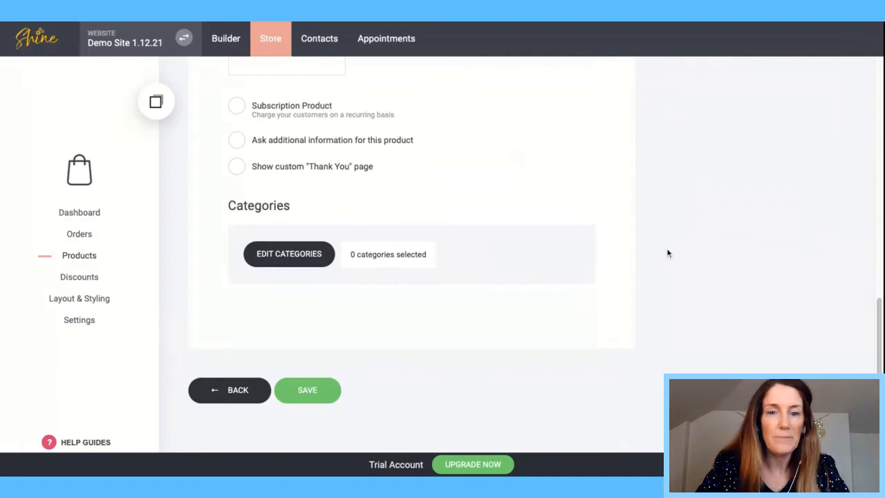
Step: Create a Courses product category, assign it to the online course product and save the product
click(300, 260)
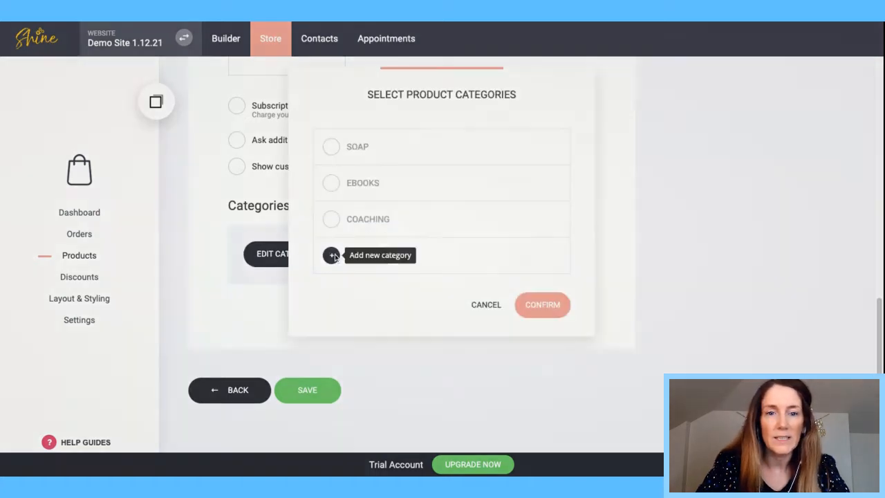
click(331, 255)
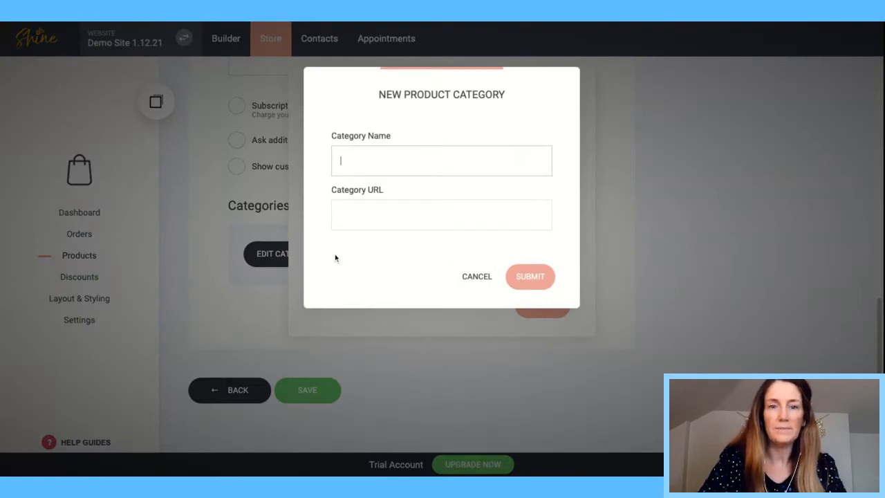
text(Courses)
click(529, 277)
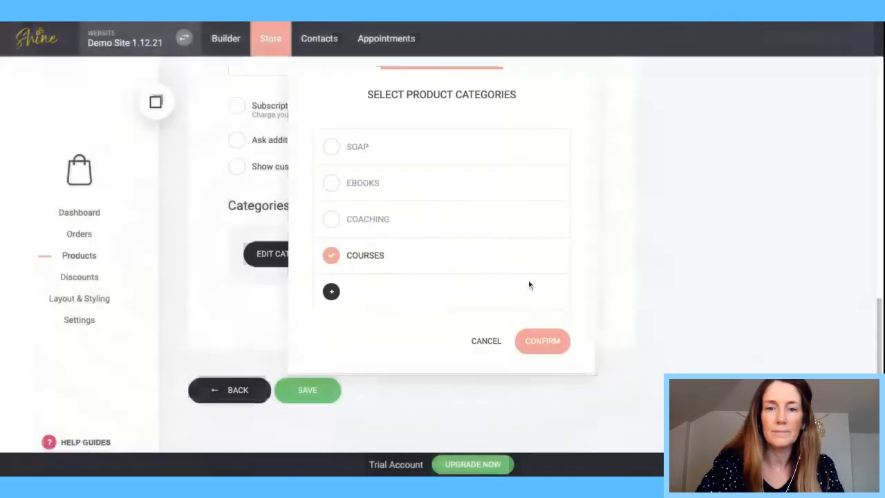
click(540, 342)
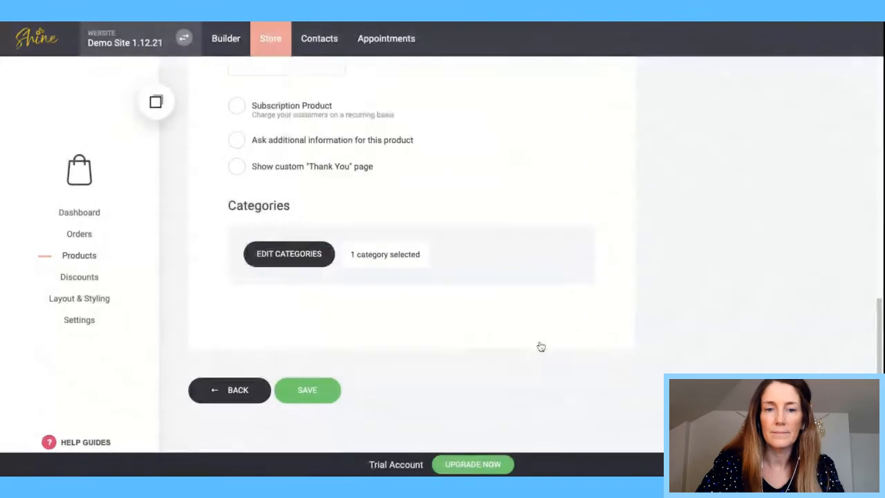
click(307, 391)
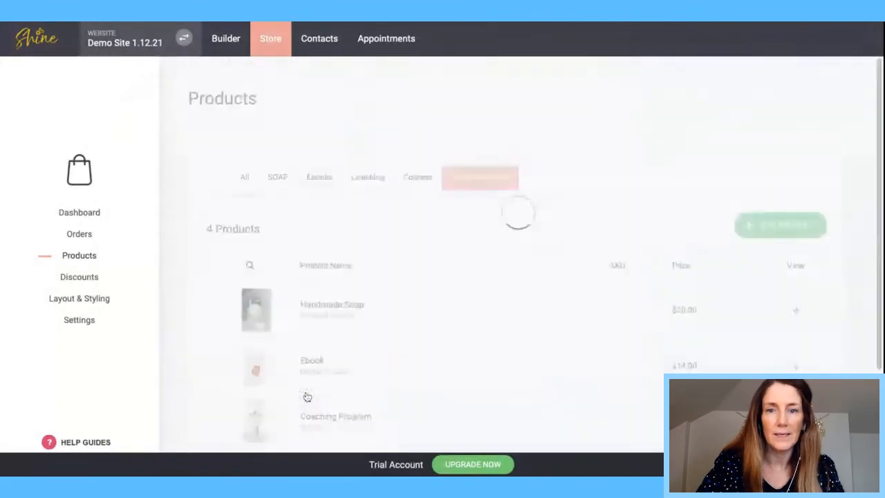
scroll(388, 223, down, 2)
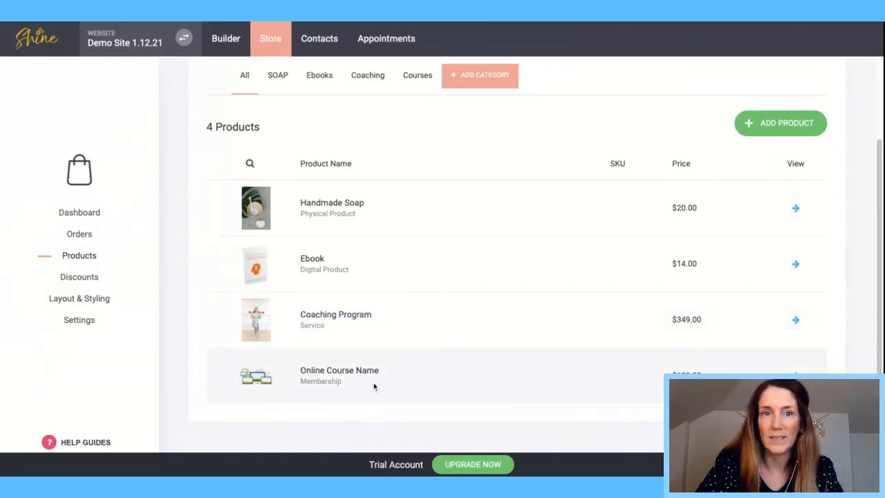
Step: Preview the website from the Builder and show its Store page
click(219, 44)
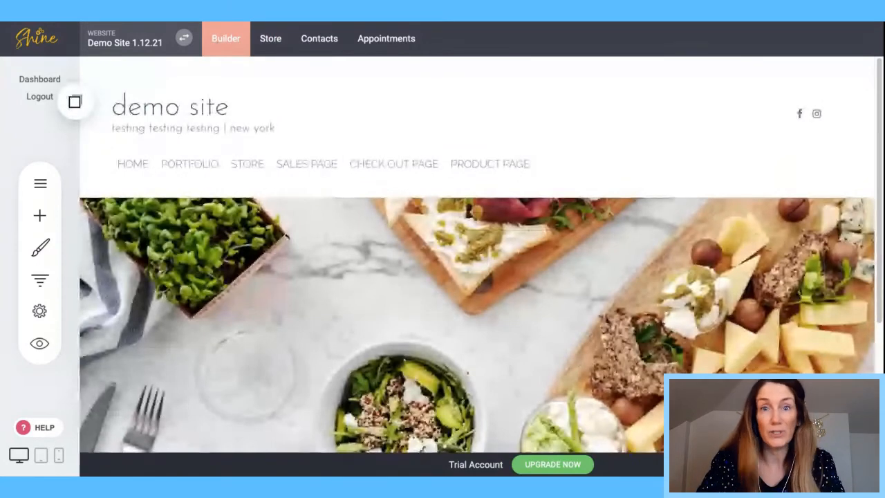
click(246, 164)
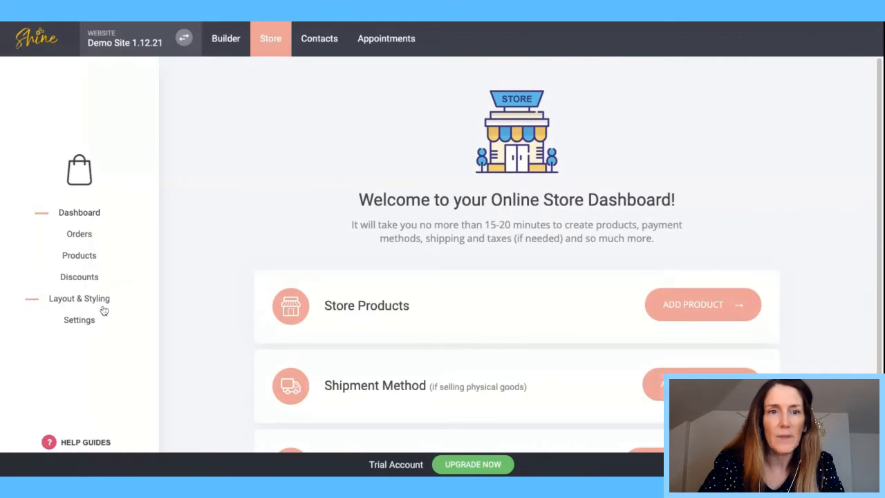
click(221, 43)
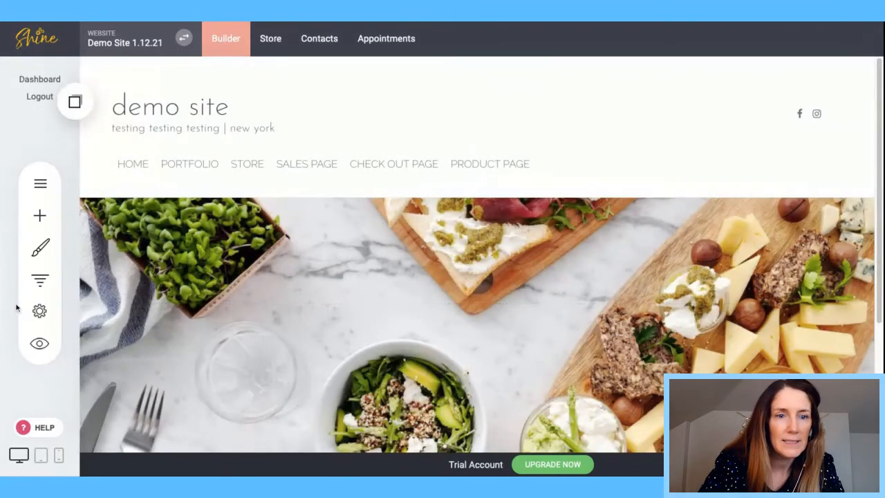
click(39, 344)
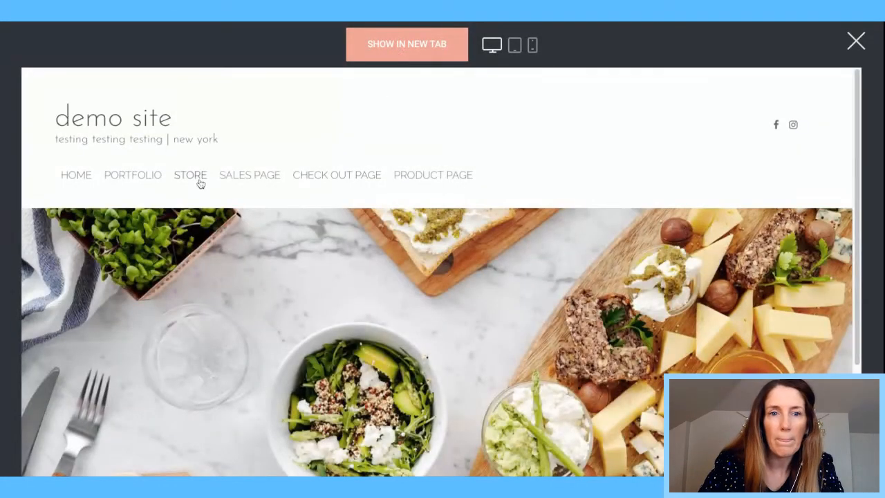
click(199, 182)
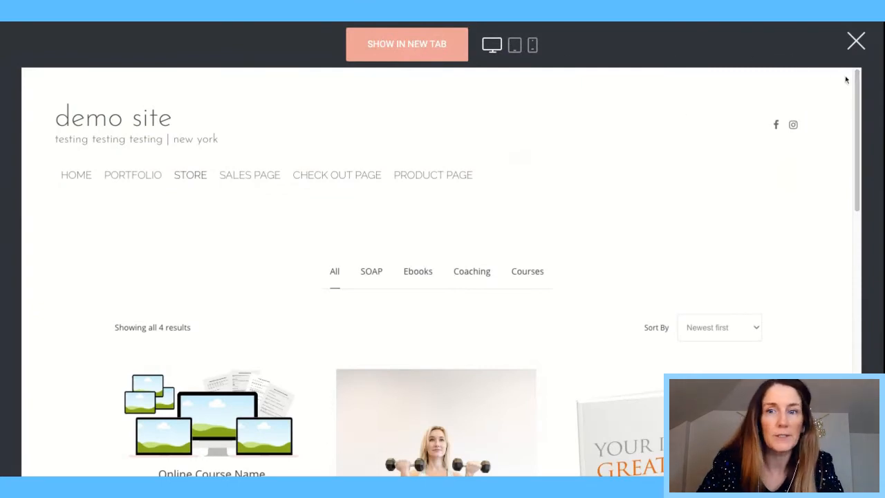
Step: Examine the product listings and category filters on the previewed Store page, then close the preview
scroll(591, 147, down, 3)
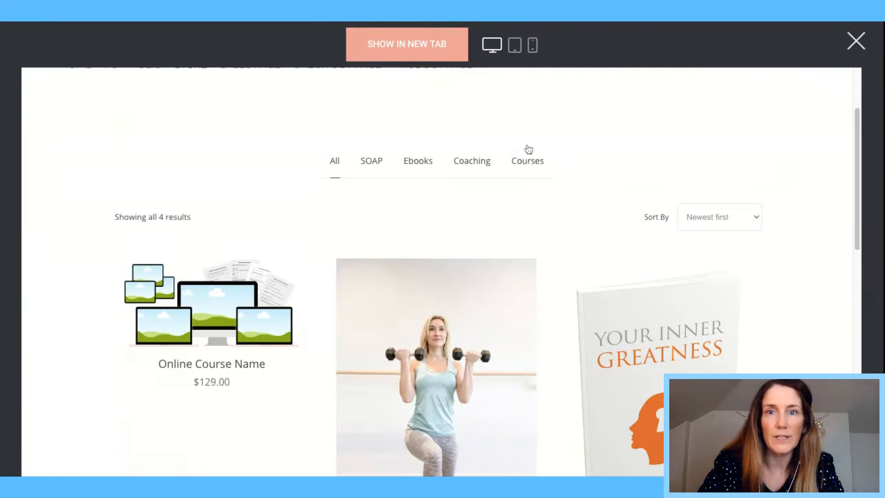
scroll(857, 149, down, 2)
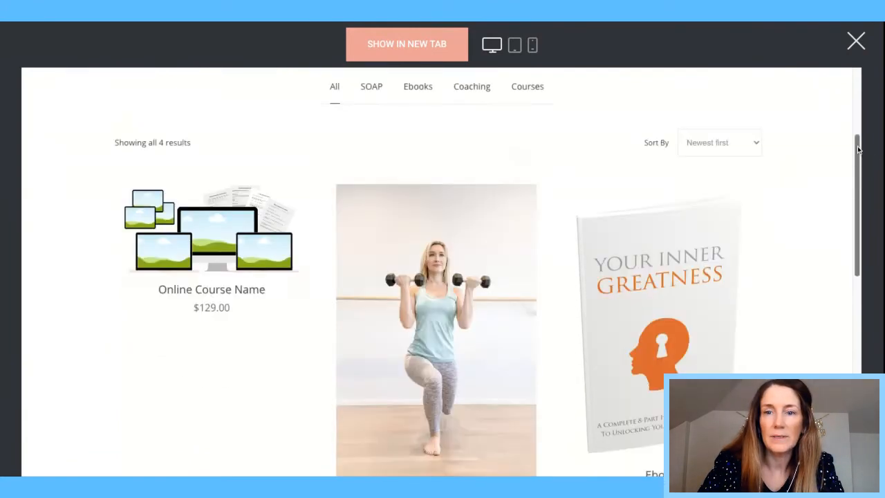
scroll(858, 150, down, 6)
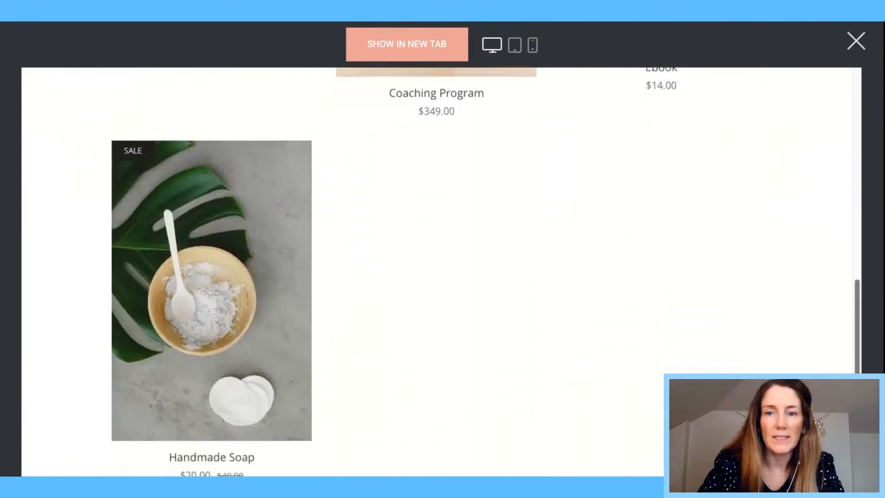
scroll(441, 272, up, 9)
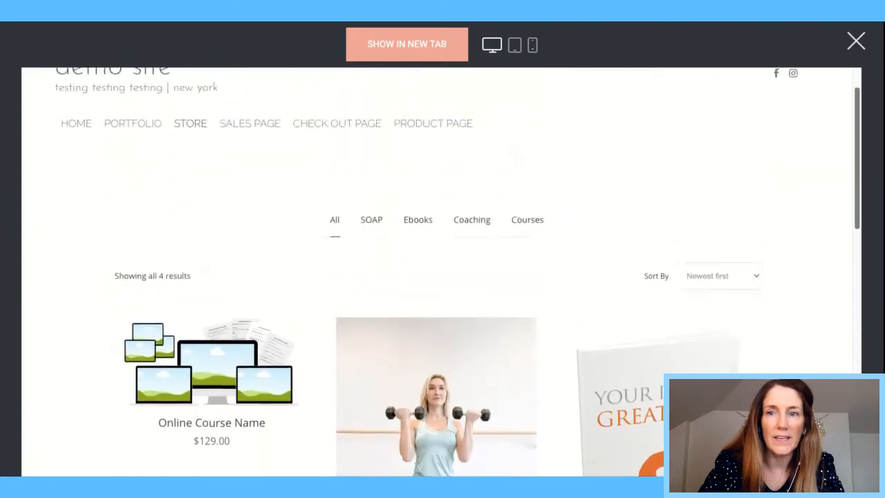
scroll(441, 271, up, 1)
scroll(441, 272, up, 1)
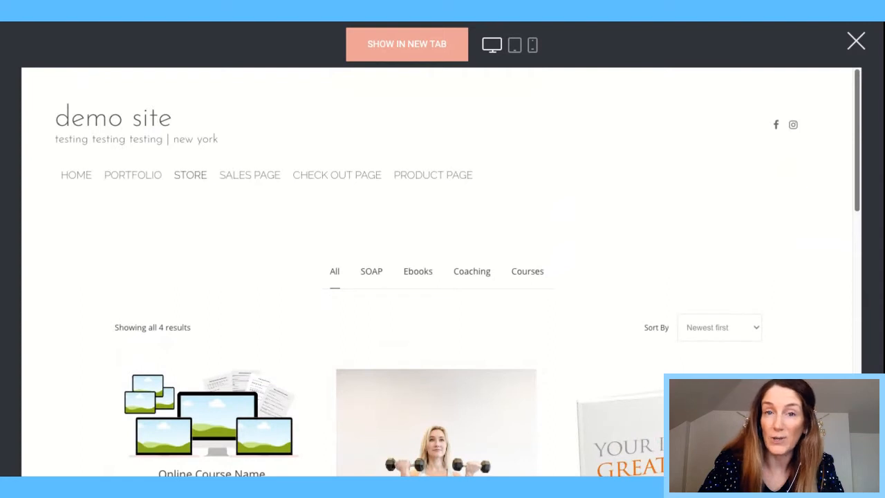
scroll(441, 271, down, 6)
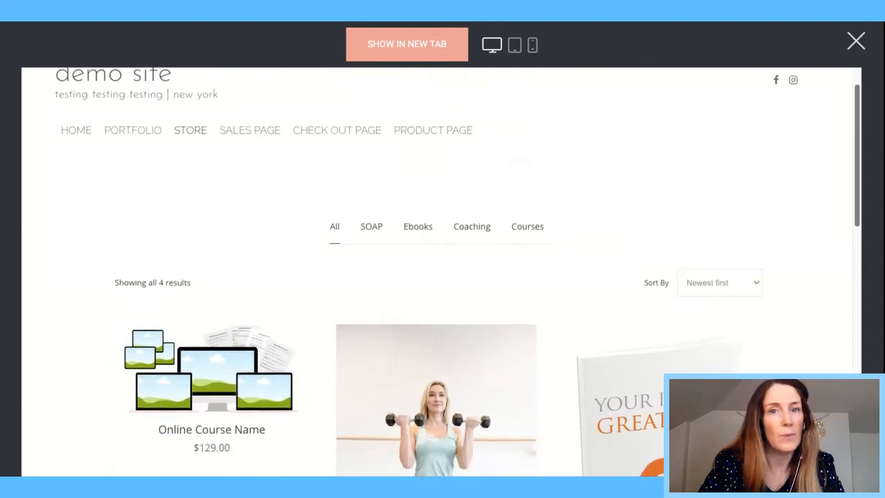
scroll(441, 272, down, 3)
scroll(441, 272, up, 6)
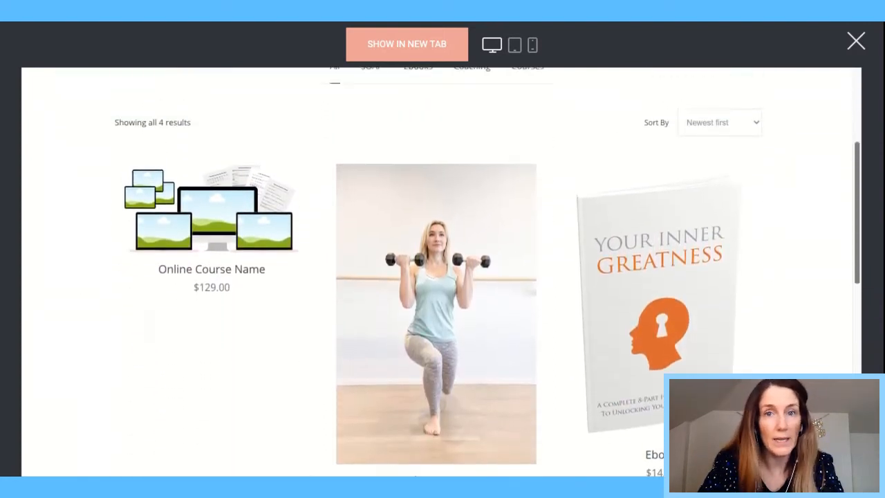
scroll(441, 272, up, 3)
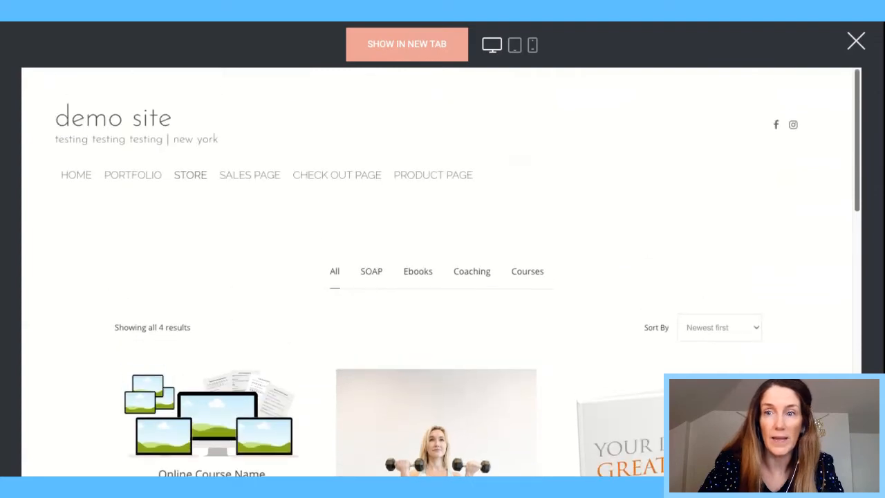
click(856, 42)
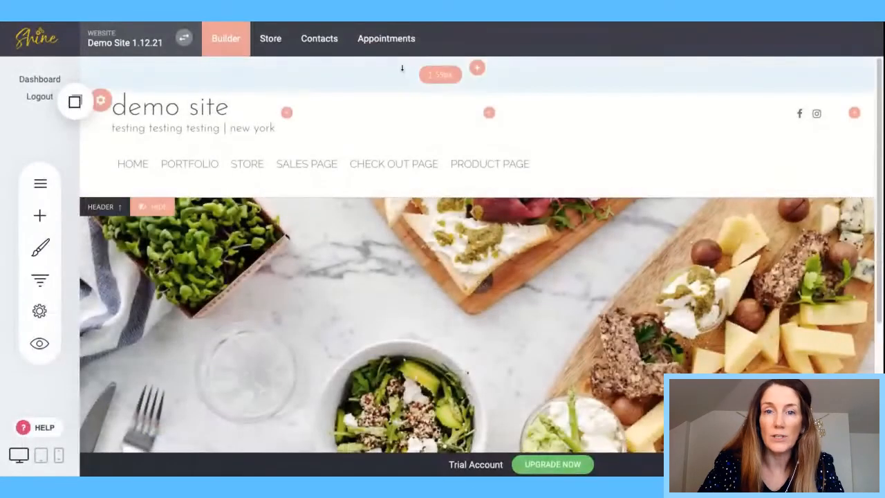
Step: Mark the Coaching Program product as a Hidden Product and save it
click(271, 41)
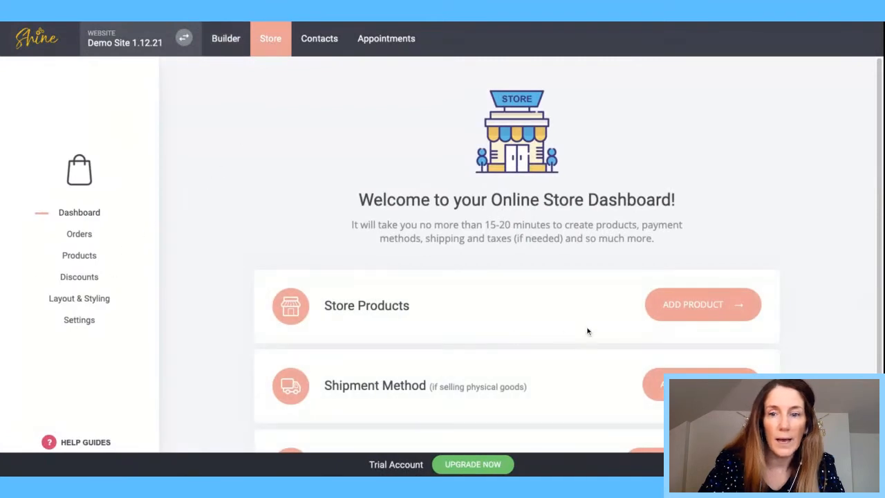
click(92, 263)
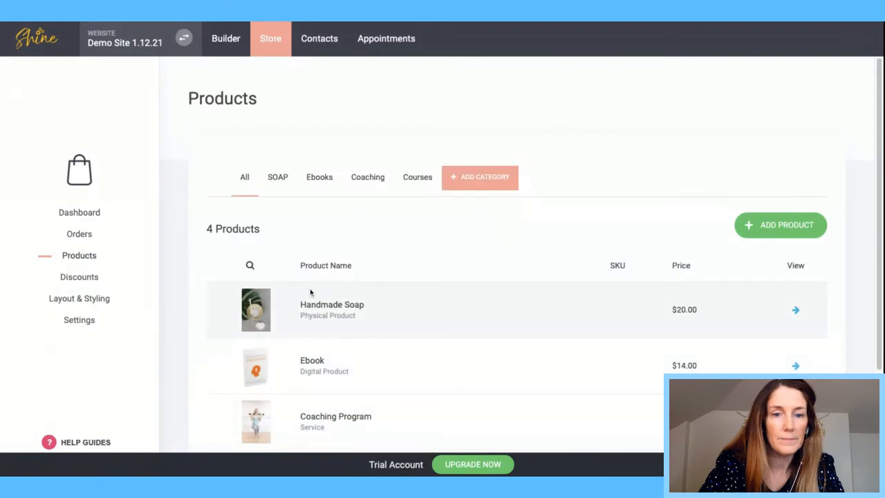
click(324, 418)
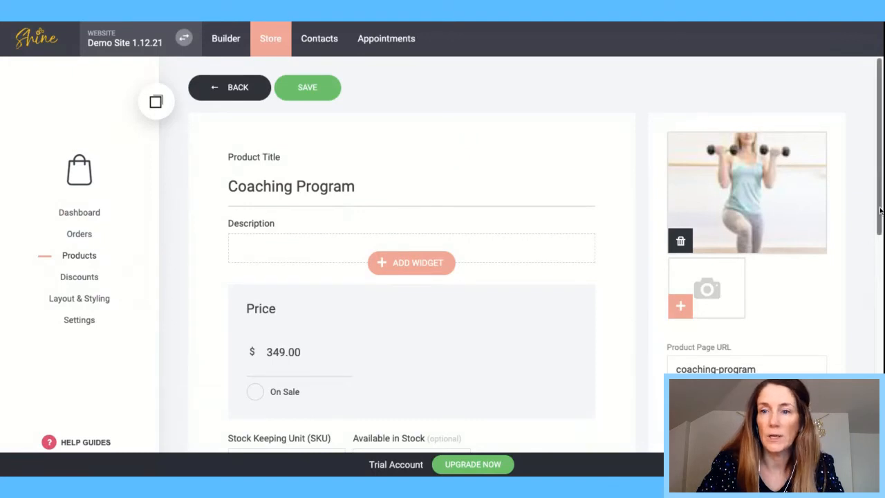
scroll(830, 276, down, 2)
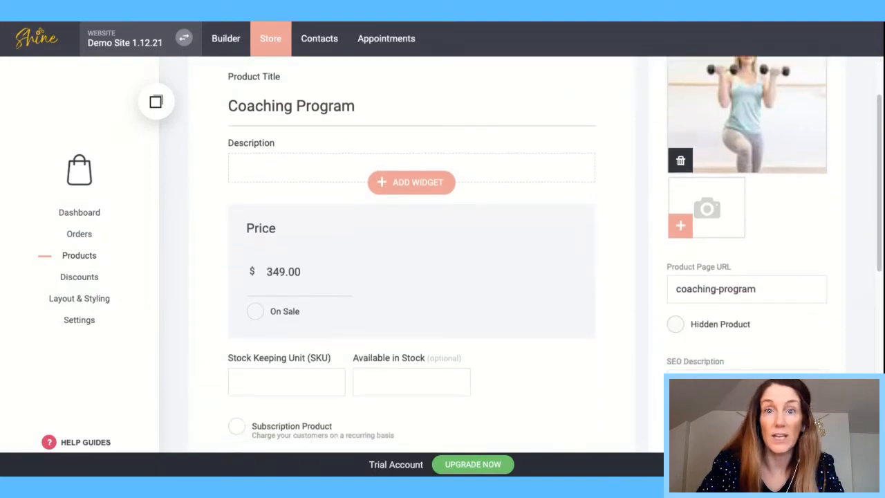
click(709, 325)
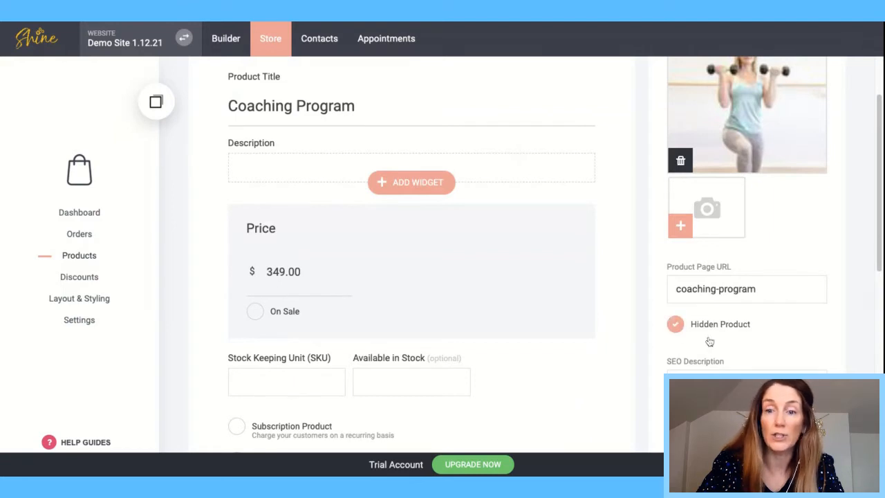
scroll(315, 68, up, 2)
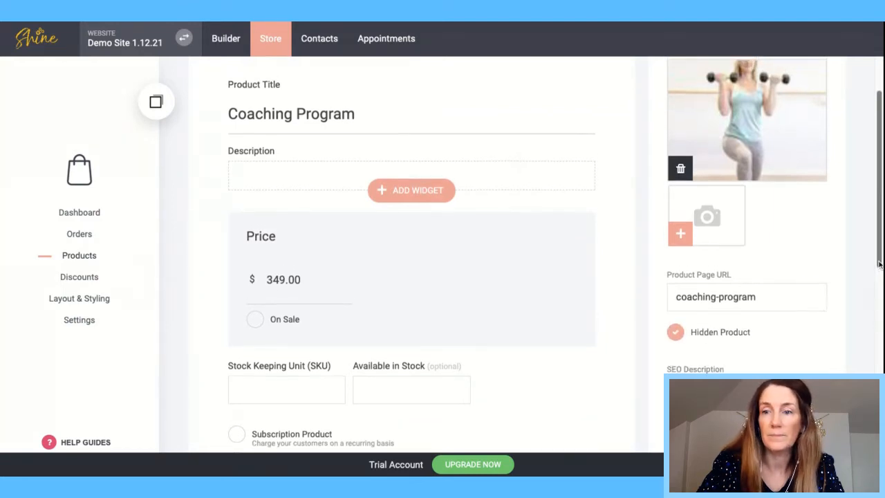
click(310, 88)
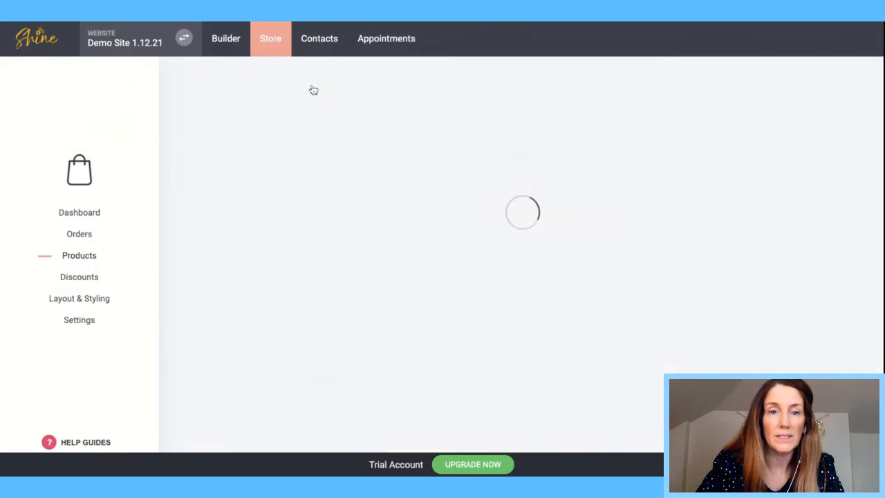
Step: Review the store's Layout & Styling options for product, listing, cart and checkout pages and the quick views
click(91, 300)
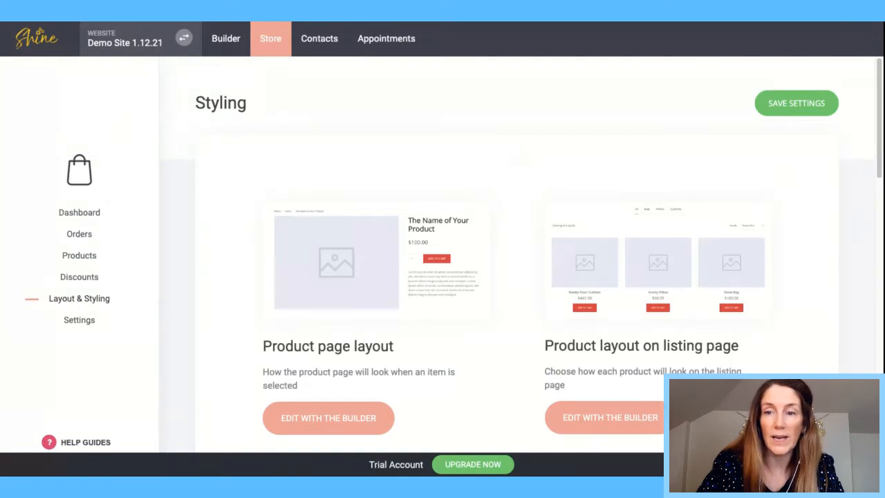
scroll(471, 323, down, 3)
scroll(471, 323, up, 1)
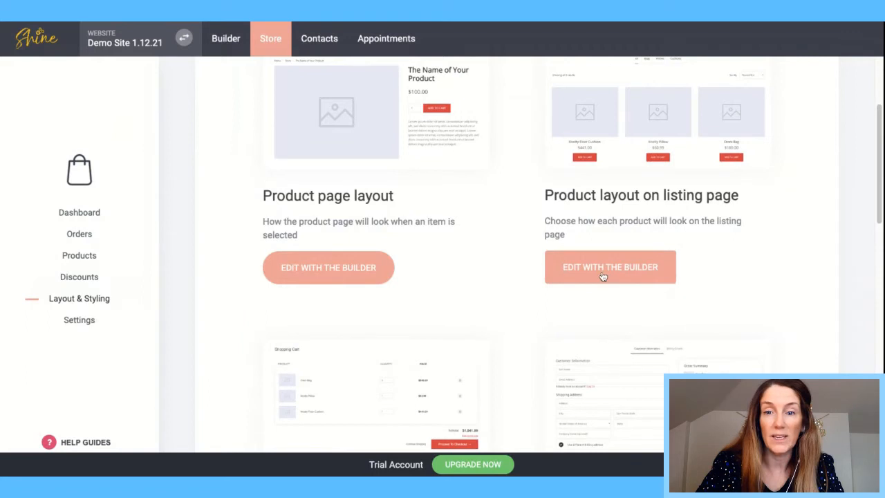
drag(876, 166, 867, 232)
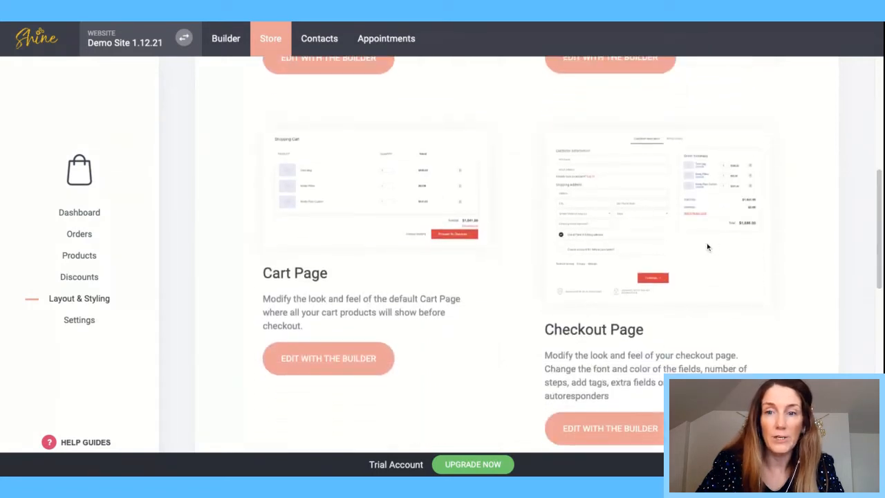
scroll(881, 182, down, 5)
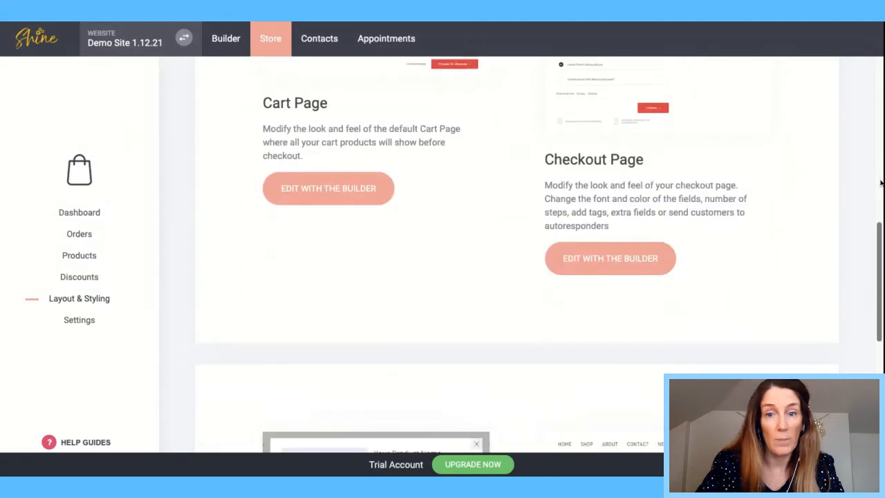
scroll(881, 182, down, 3)
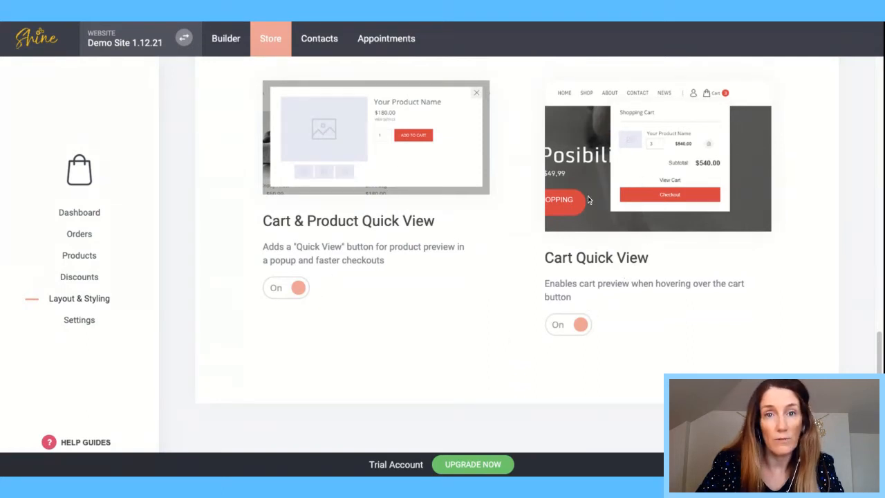
scroll(880, 345, up, 10)
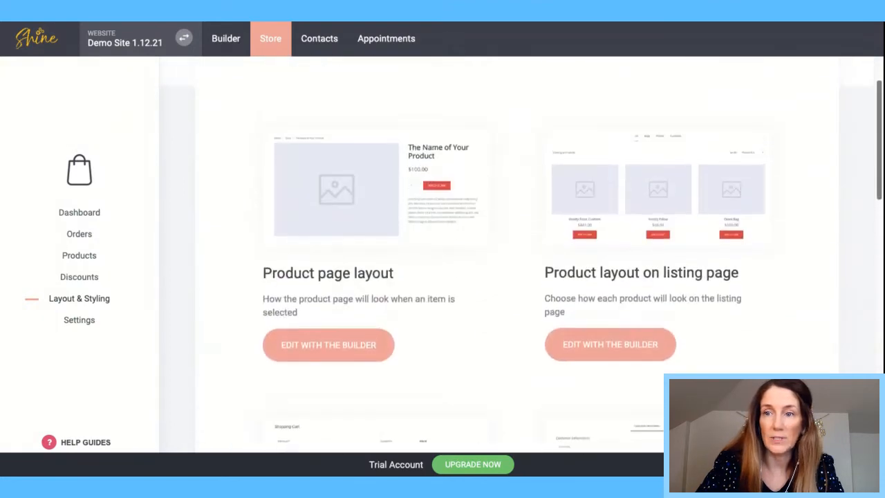
Step: Open the product layout on the listing page in the Builder and bring up the store catalog's settings
click(620, 350)
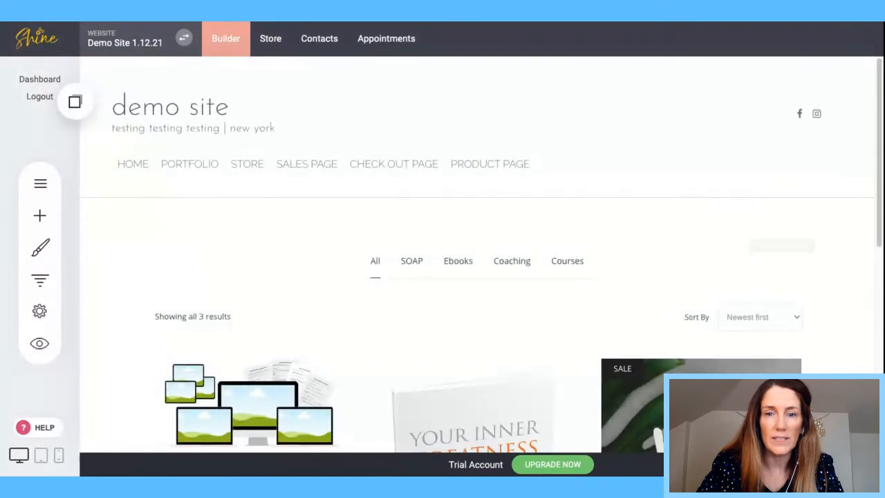
scroll(880, 107, down, 1)
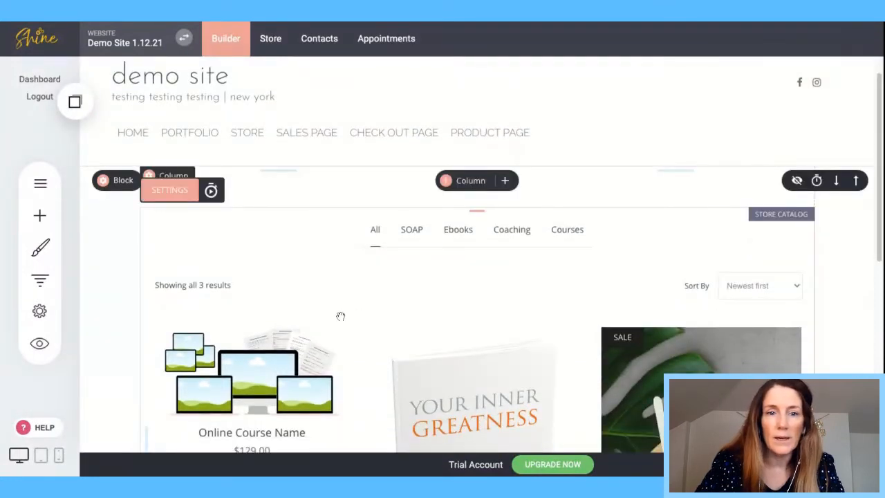
click(169, 189)
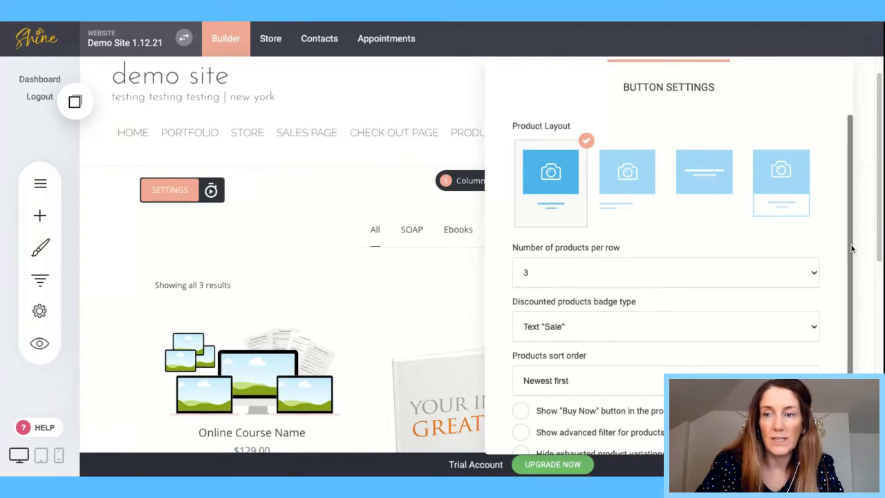
Step: Enable the catalog's "Buy Now" button, advanced filter, text search, filtering by variation, and hiding of exhausted product variations
scroll(850, 249, down, 2)
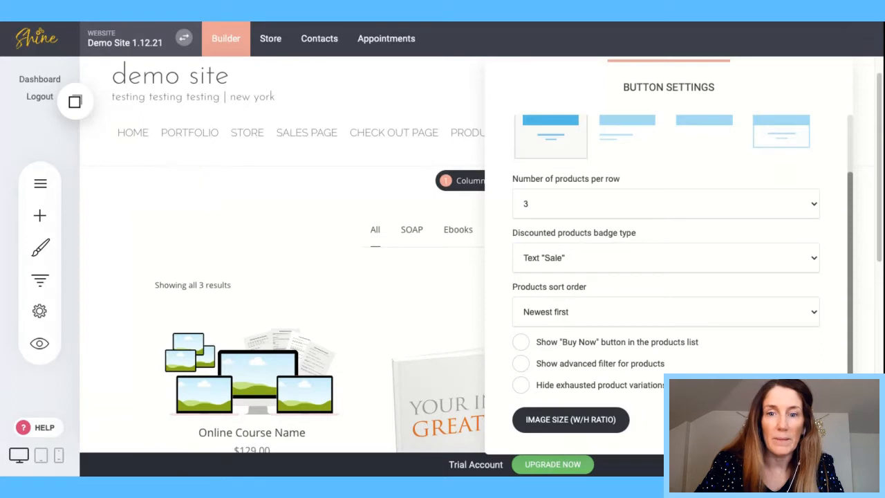
click(521, 342)
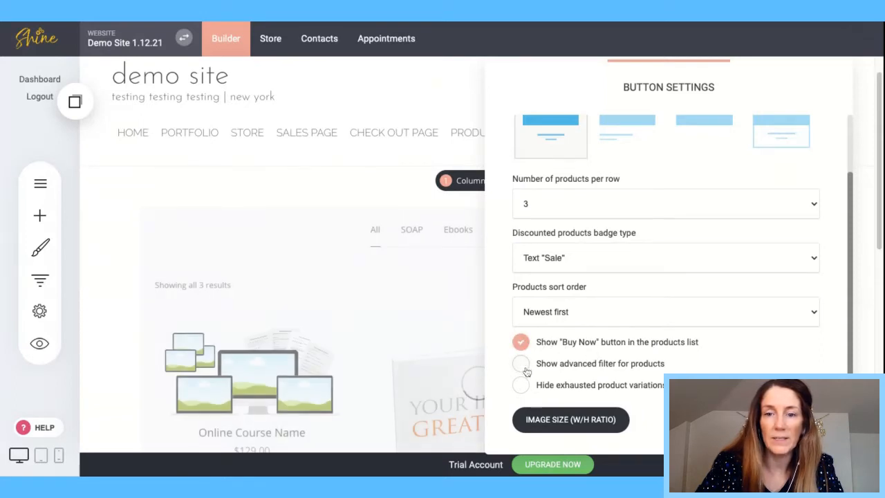
click(522, 364)
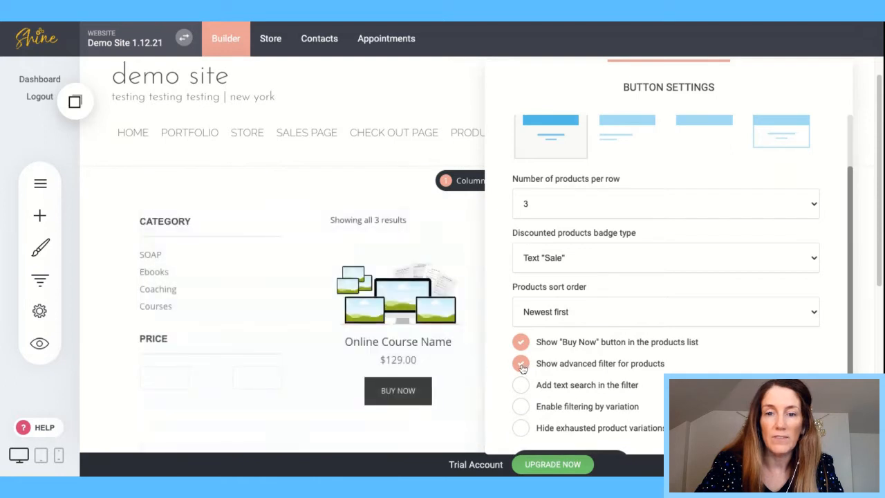
click(522, 385)
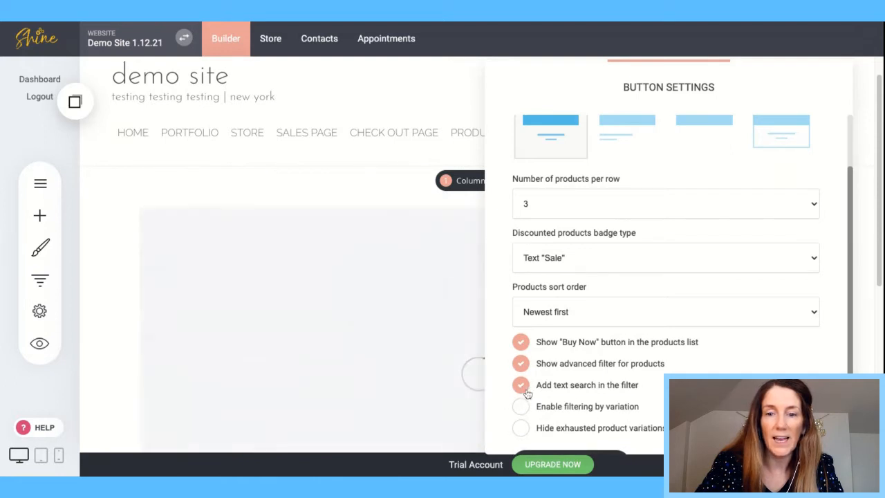
click(521, 407)
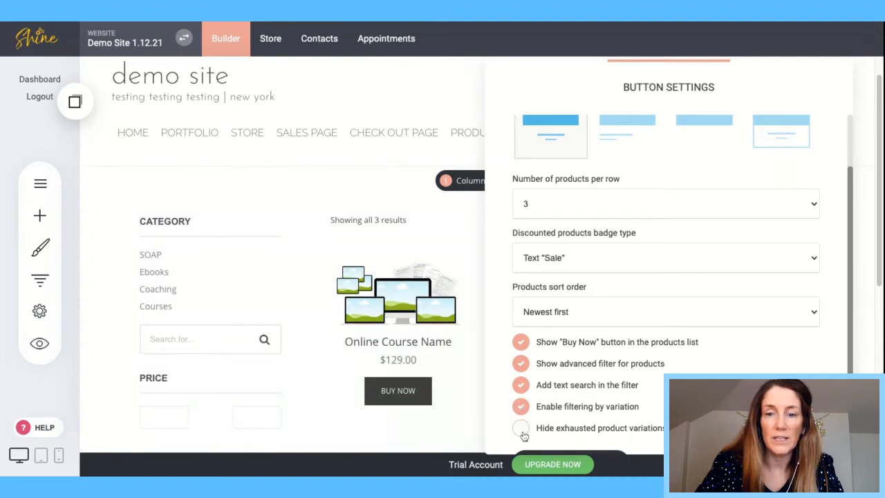
click(521, 429)
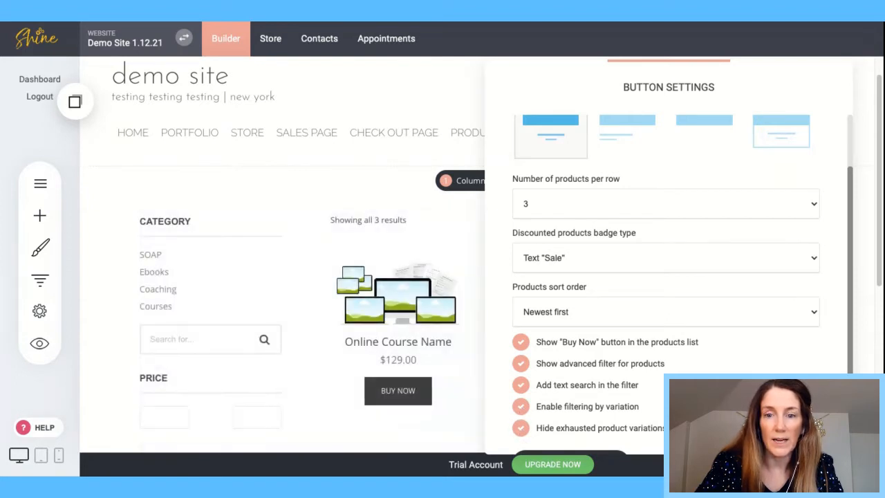
Step: Set the catalog's product image position to "Fill the height of the container"
scroll(647, 412, down, 2)
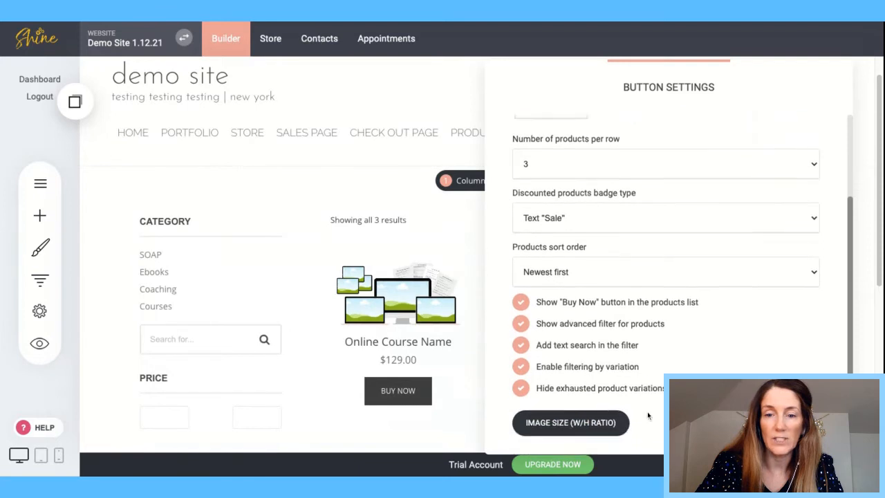
click(594, 420)
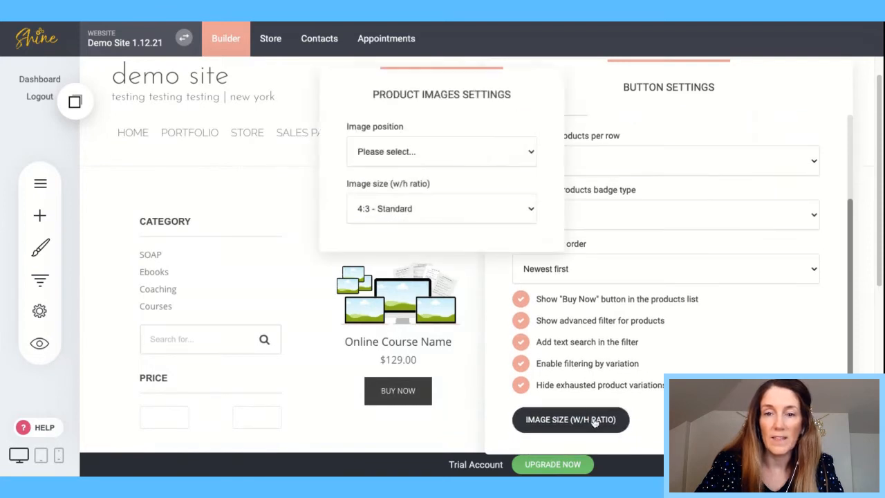
click(471, 155)
click(466, 164)
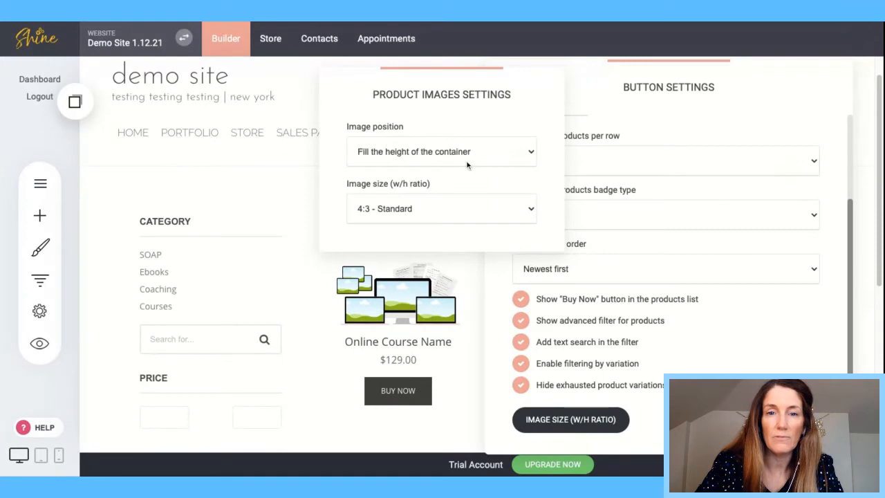
Step: Try the 16:9 - Wide and 4:5 - Tall ratios for the catalog's product images
click(462, 214)
click(455, 237)
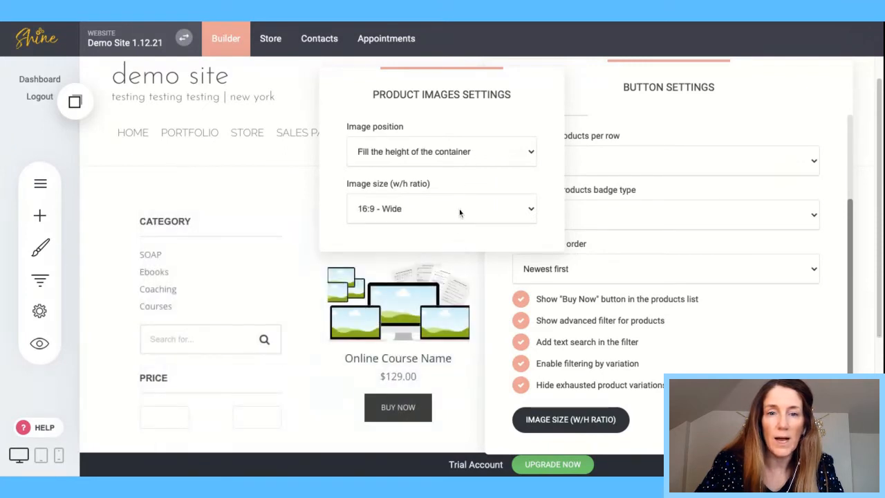
click(459, 209)
click(455, 240)
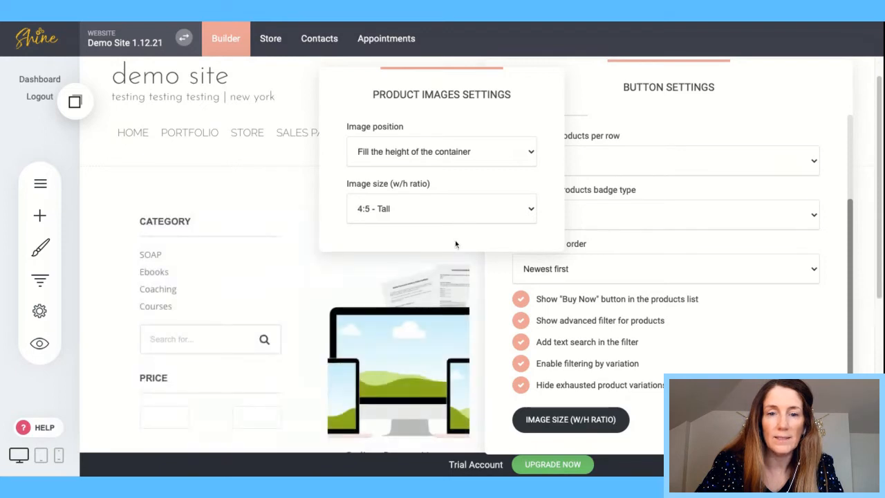
Step: Set the product image size ratio to 9:16 - Tall and save the listing page changes
click(462, 205)
click(457, 231)
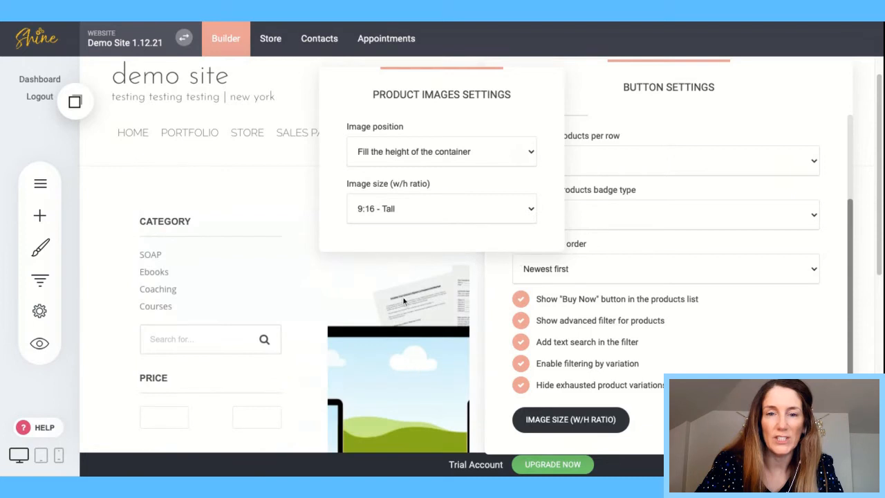
click(453, 329)
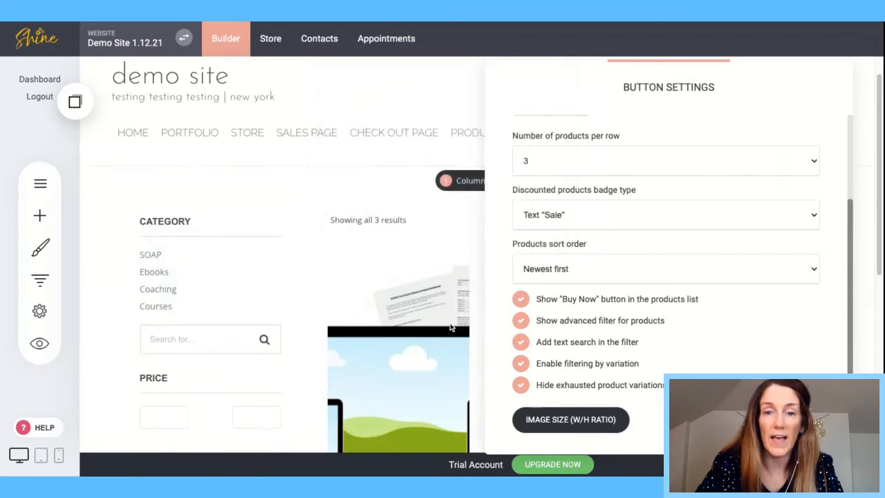
click(432, 283)
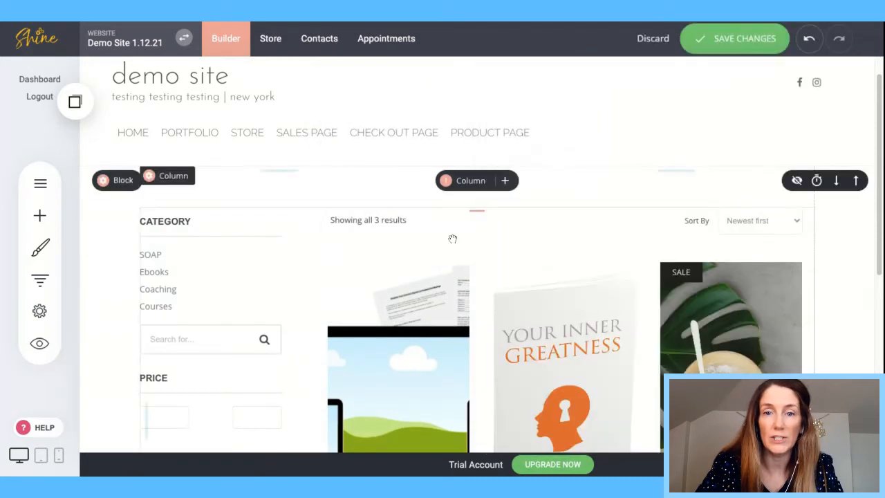
click(734, 40)
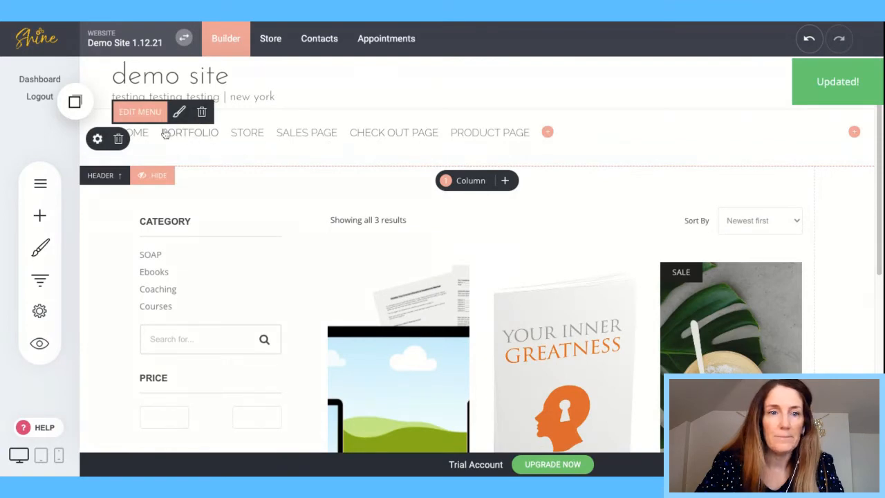
Step: Preview the site's Store page, examine the category, search and price filters and the product listings, then close the preview
click(33, 352)
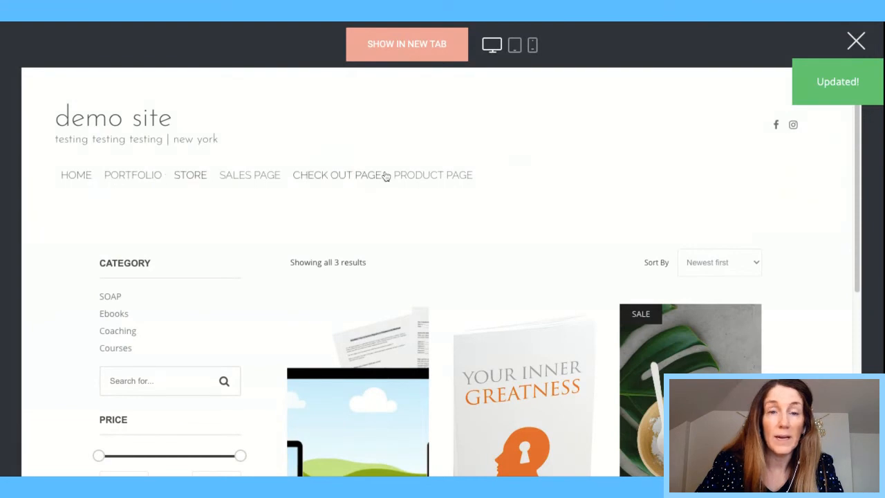
click(201, 178)
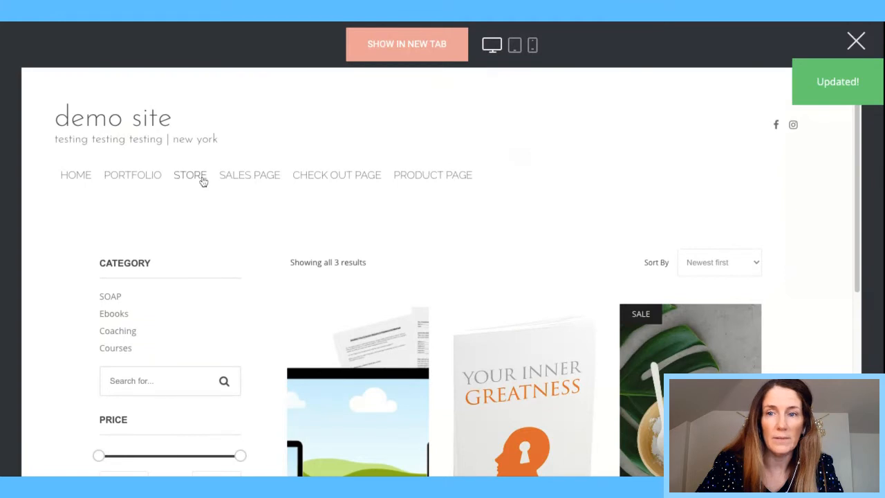
scroll(861, 127, down, 3)
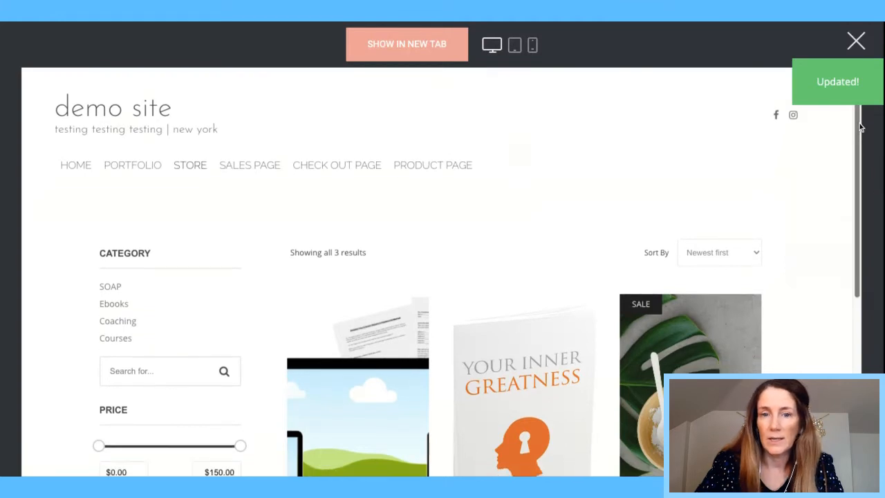
scroll(861, 128, down, 1)
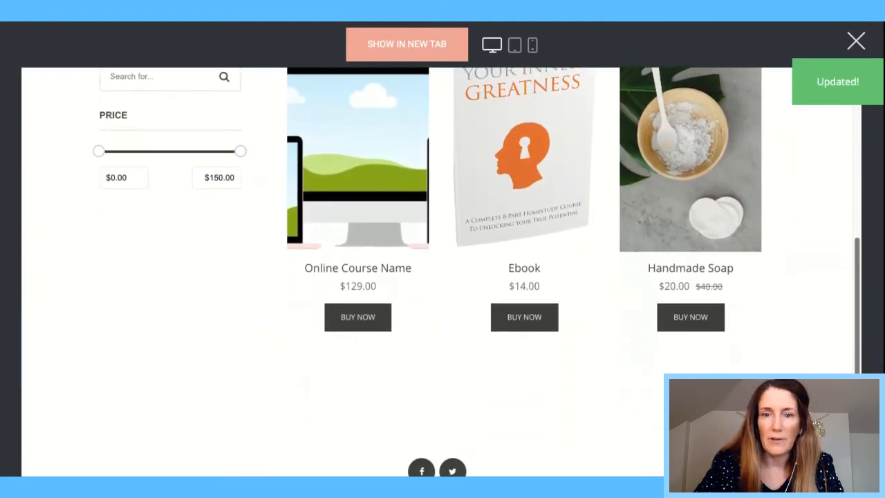
scroll(861, 127, up, 3)
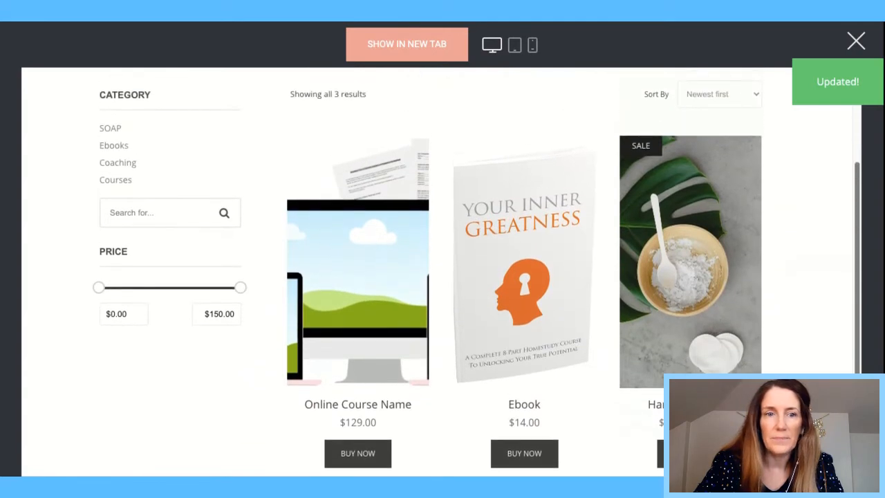
scroll(861, 127, down, 2)
scroll(477, 271, up, 4)
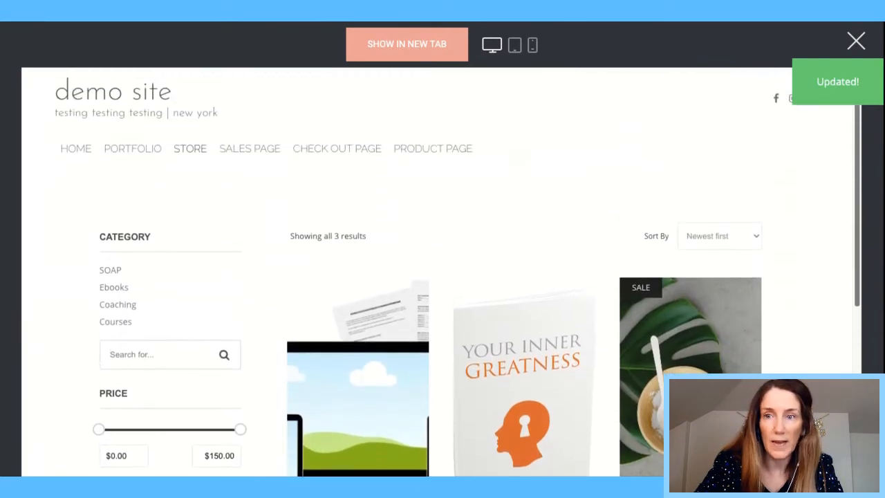
scroll(477, 271, down, 3)
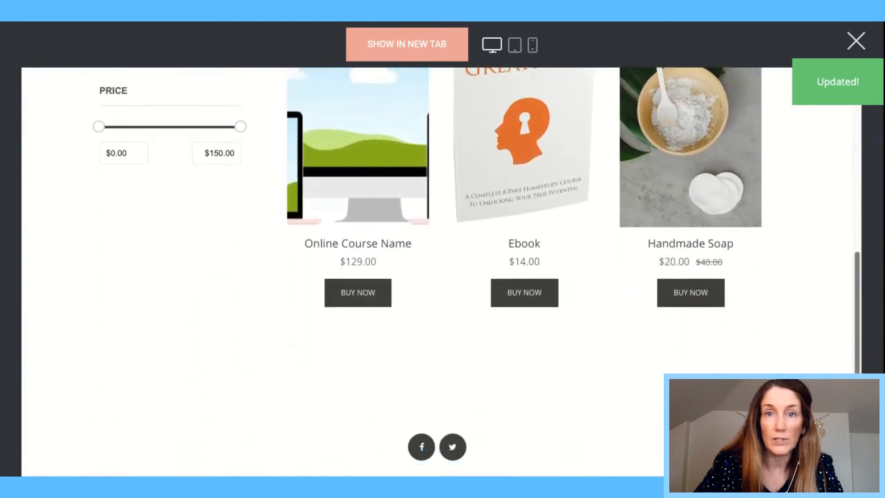
scroll(443, 271, up, 4)
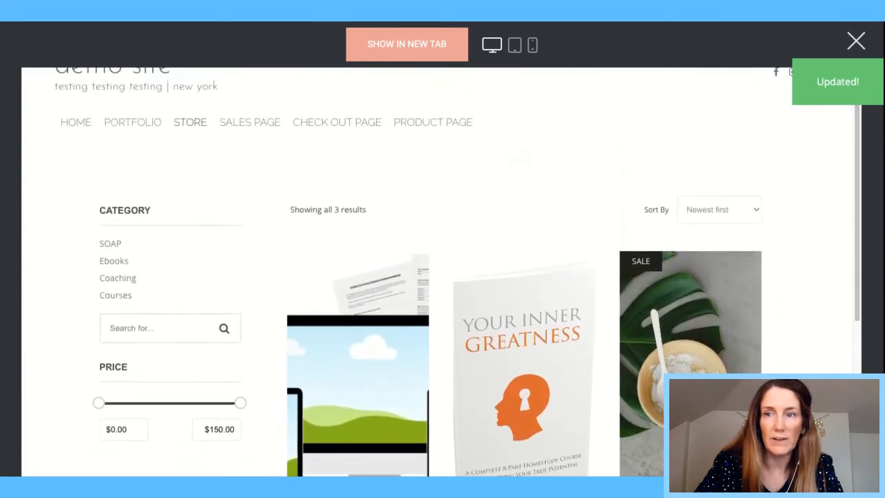
click(855, 41)
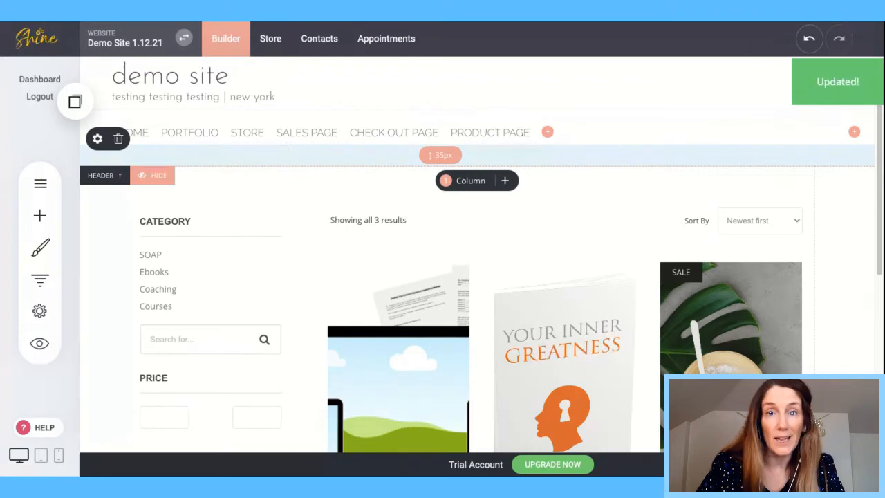
Step: Switch to the Product Page in the Builder and open the link options of its Order Now button
click(486, 132)
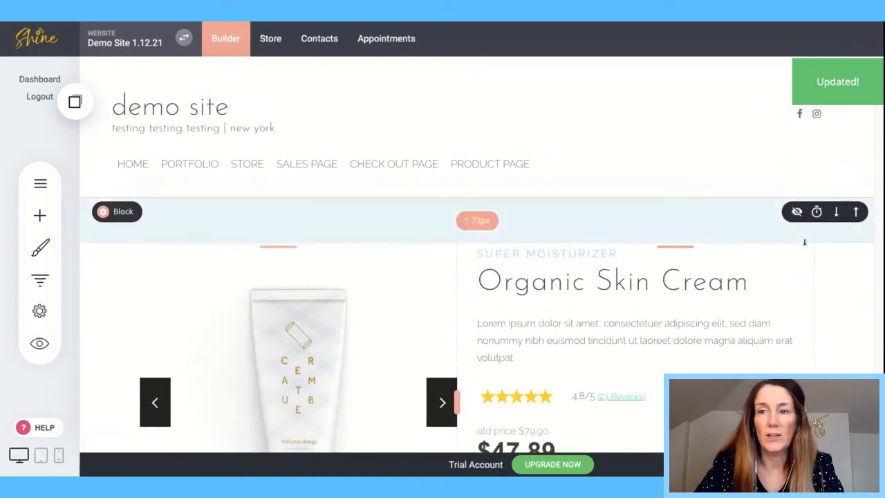
scroll(804, 242, down, 2)
scroll(804, 242, down, 2)
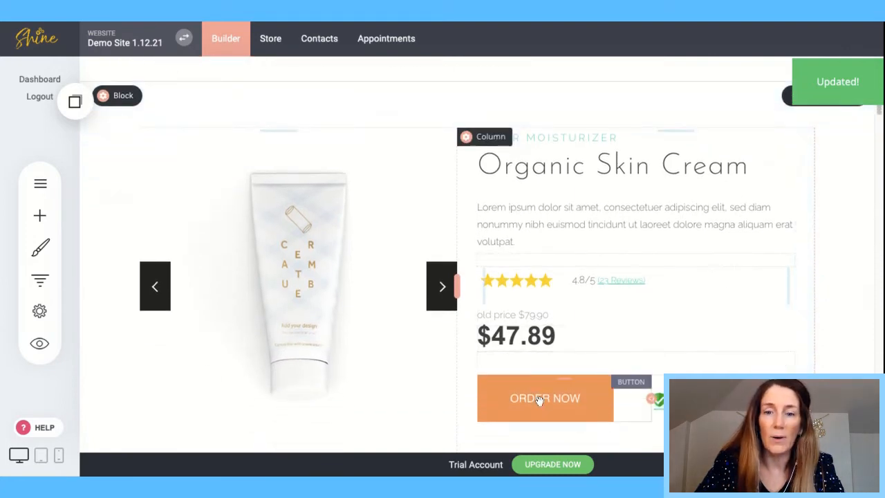
click(540, 399)
click(531, 359)
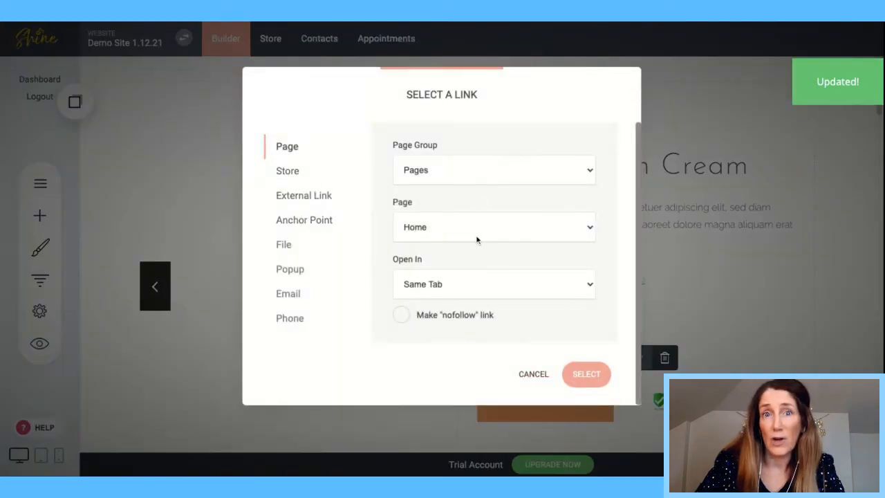
Step: Try linking the Order Now button to the Handmade Soap store product with the Add to cart action, checking the follow-up link options
click(293, 175)
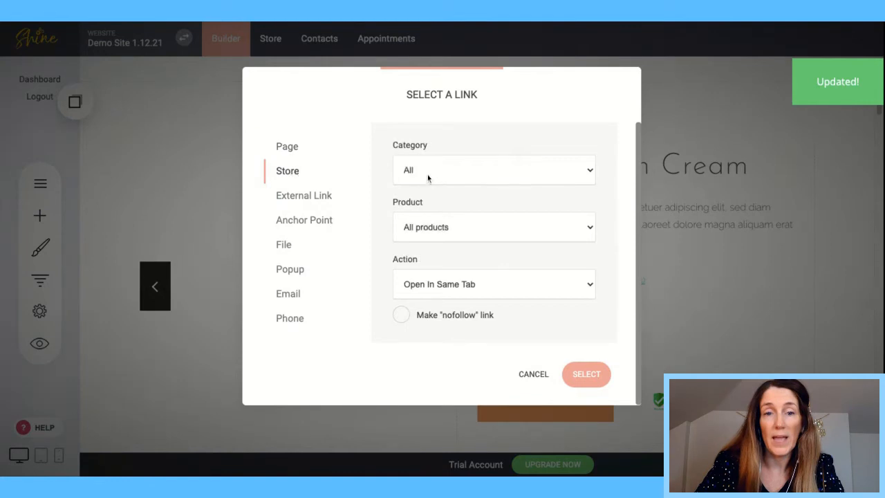
click(448, 258)
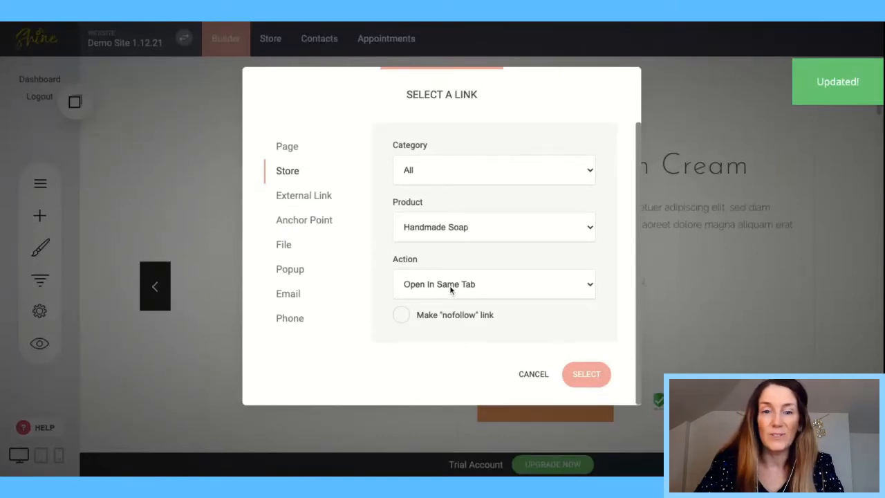
click(453, 315)
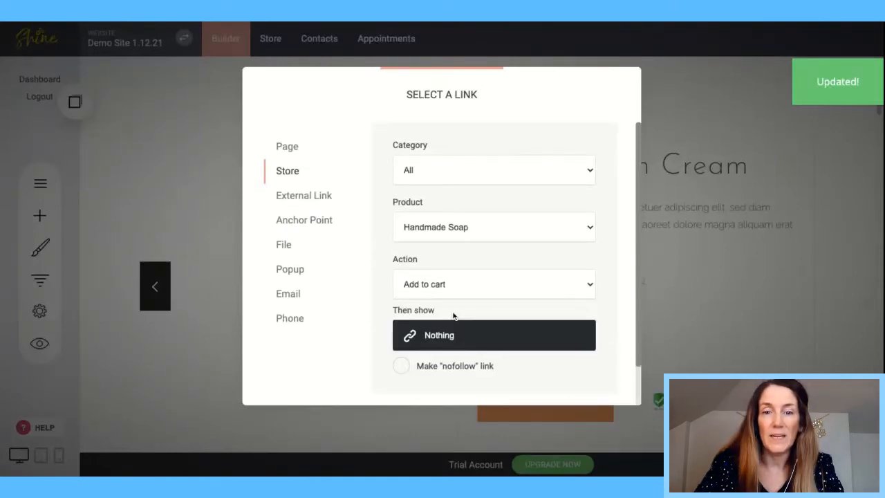
click(410, 337)
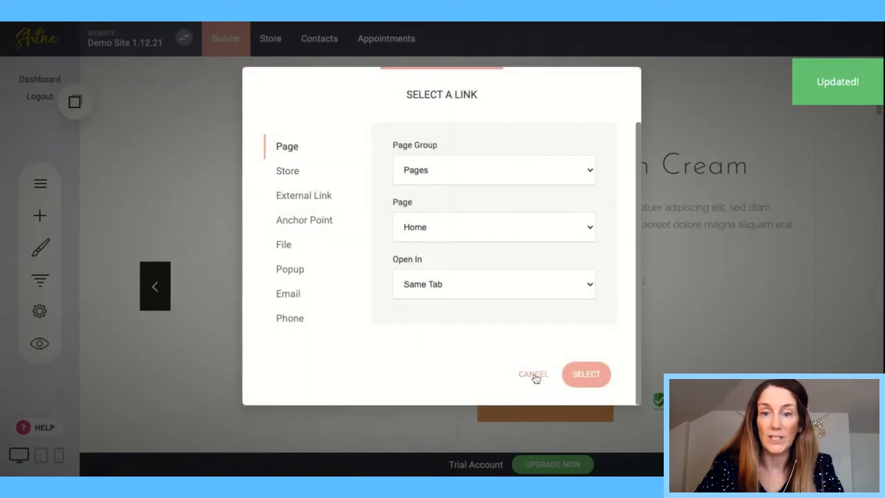
click(536, 377)
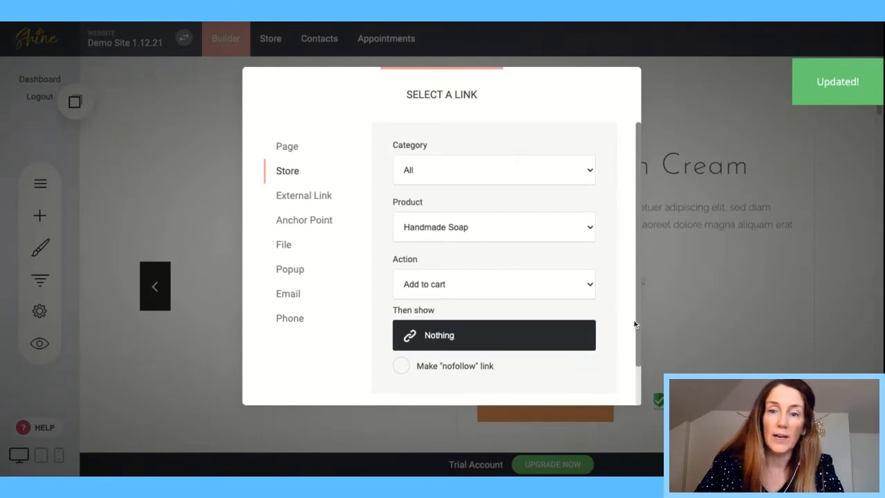
scroll(638, 318, down, 2)
click(532, 374)
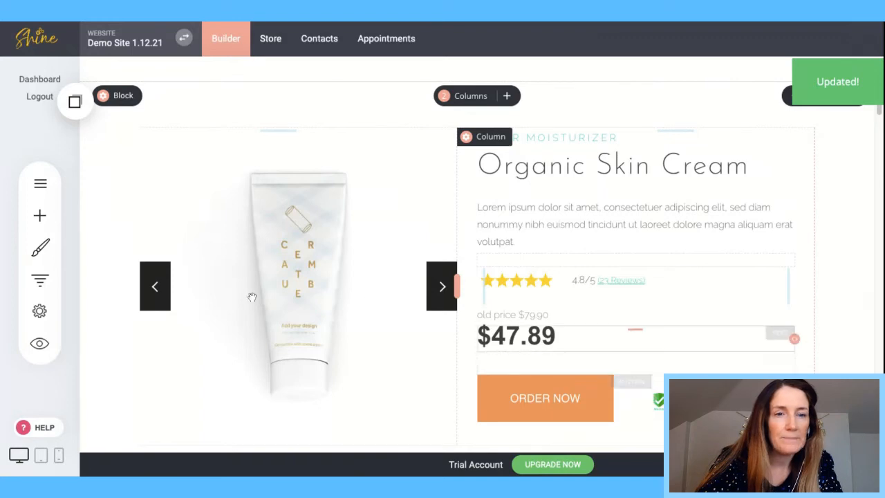
Step: Switch to the Sales Page in the Builder
click(43, 188)
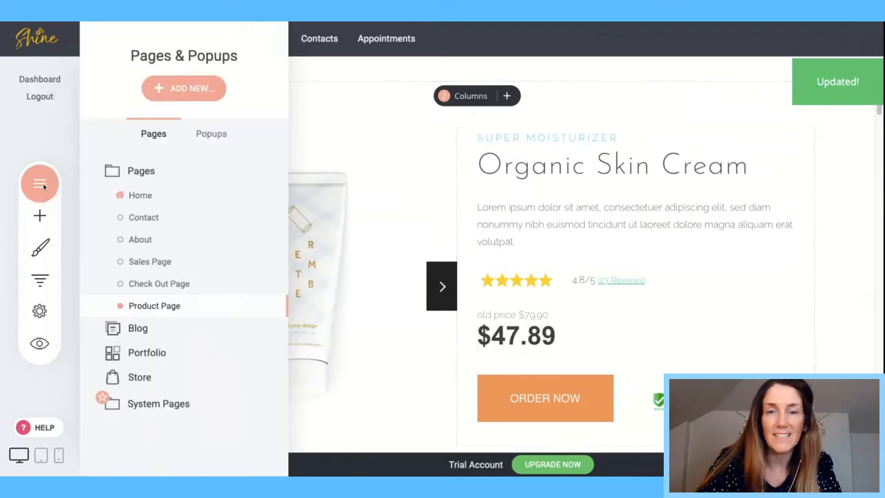
click(136, 196)
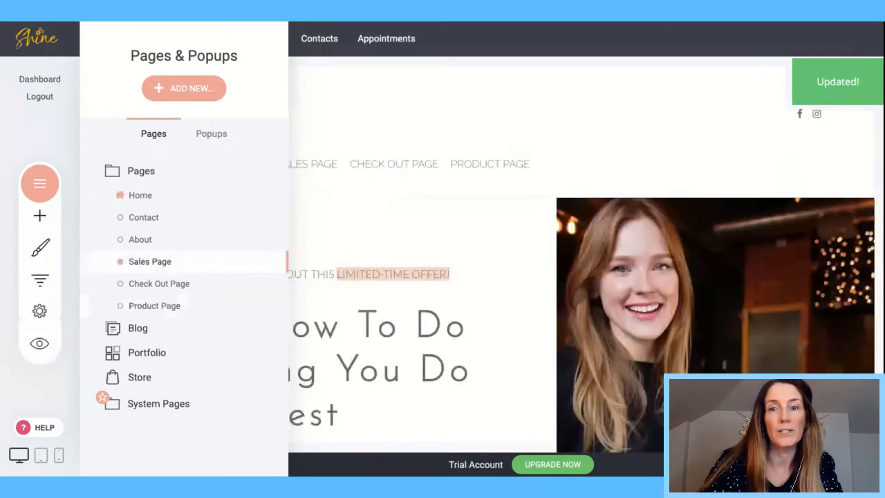
click(489, 104)
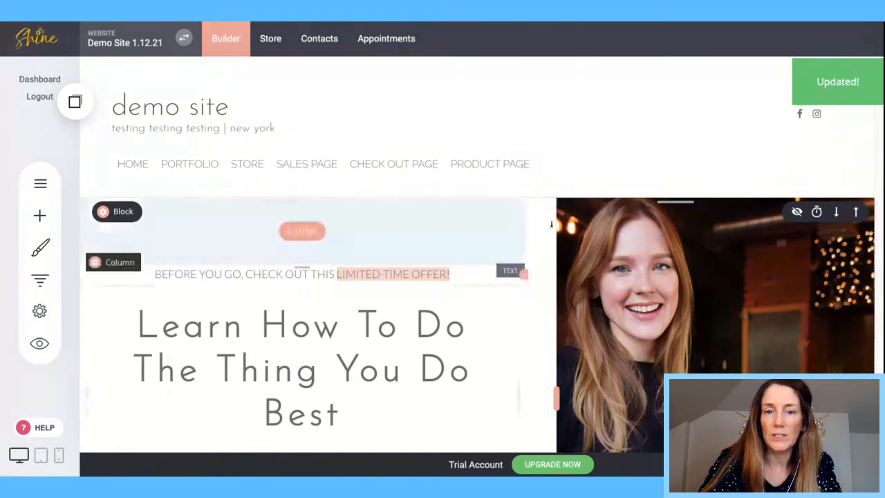
Step: Examine the Sales Page sections, from the limited-time offer through the course benefits, testimonials and inclusions to the bonuses
scroll(880, 174, down, 15)
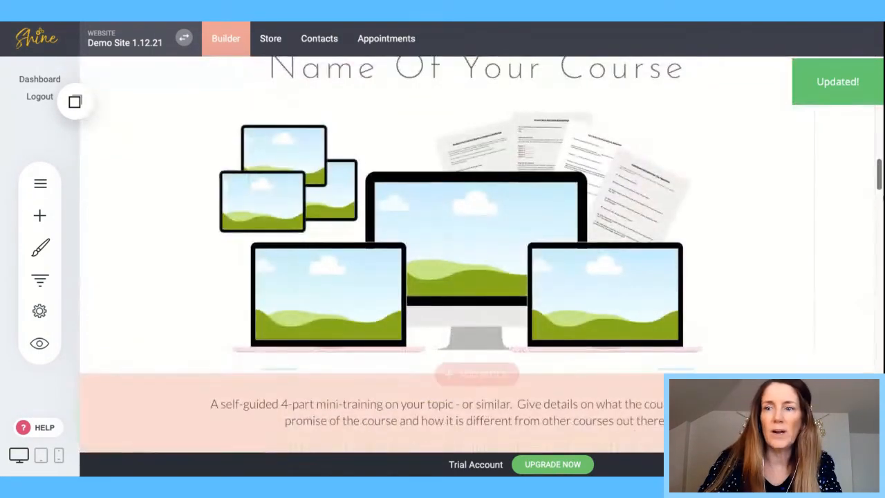
scroll(880, 177, up, 15)
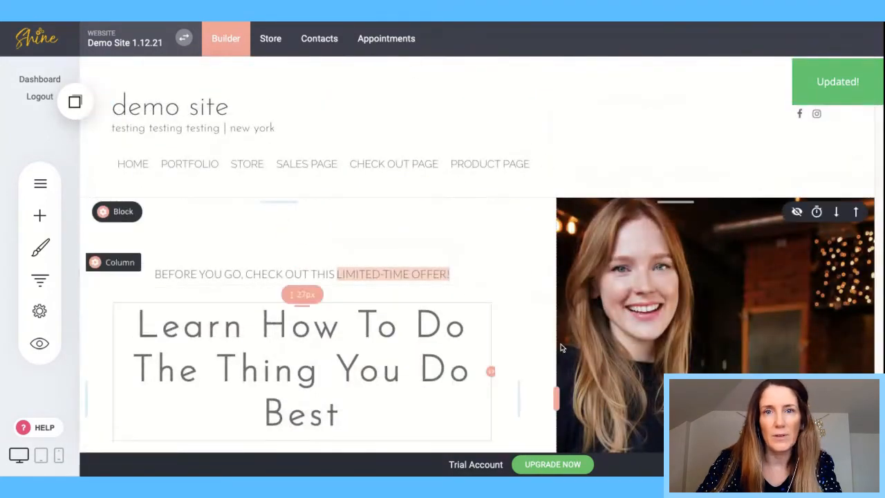
click(40, 344)
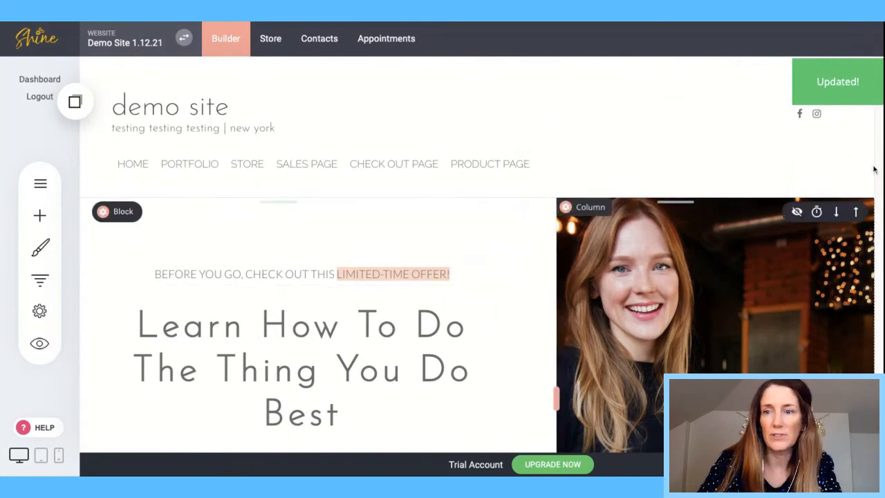
scroll(816, 245, down, 3)
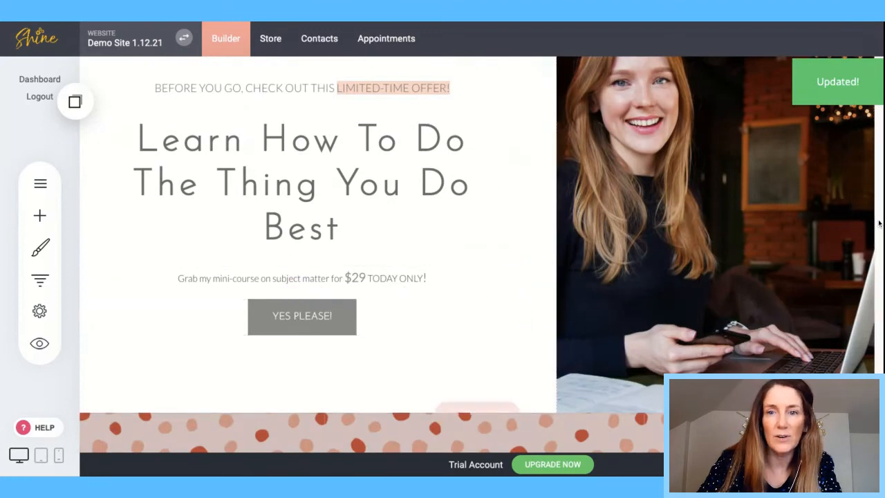
scroll(761, 228, down, 2)
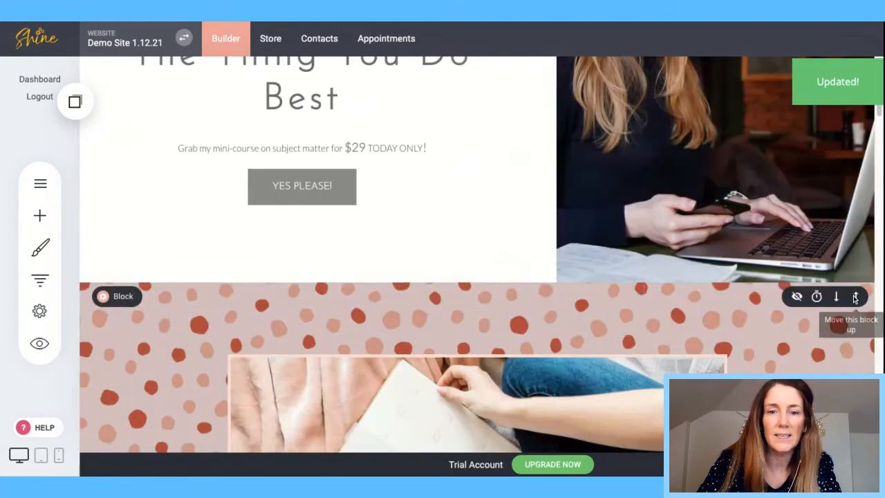
scroll(854, 296, down, 6)
scroll(477, 254, down, 4)
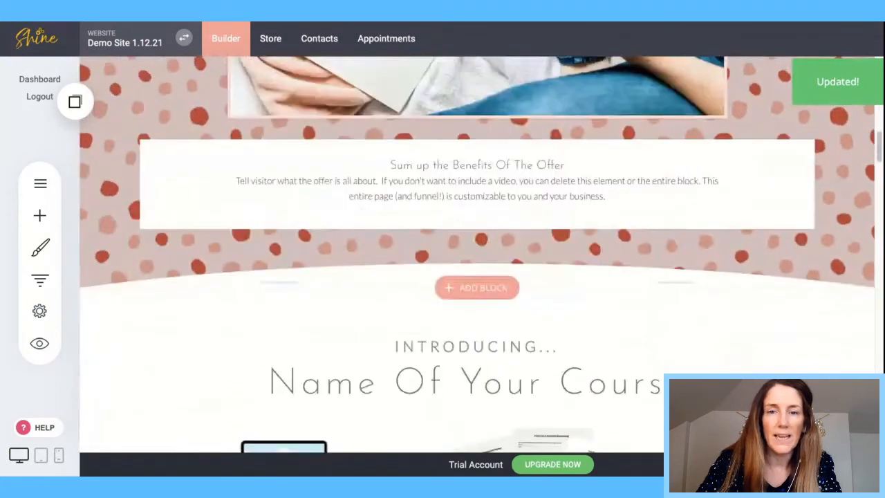
scroll(477, 254, down, 4)
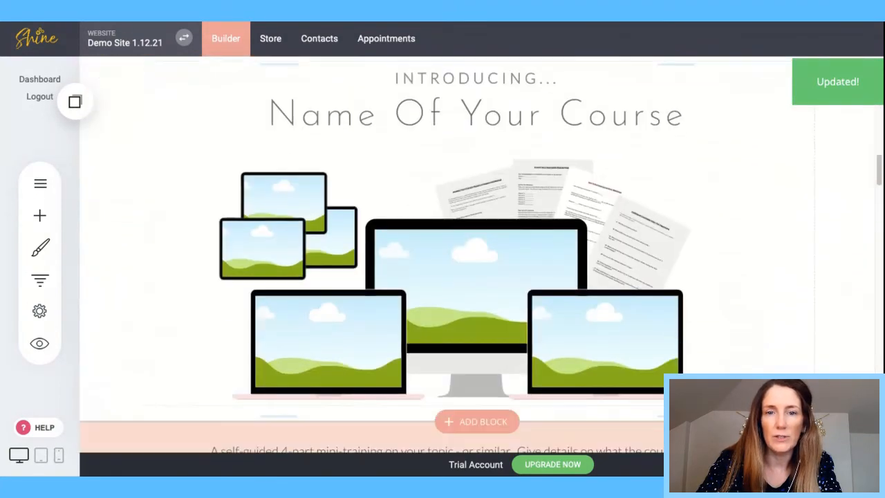
scroll(477, 254, down, 4)
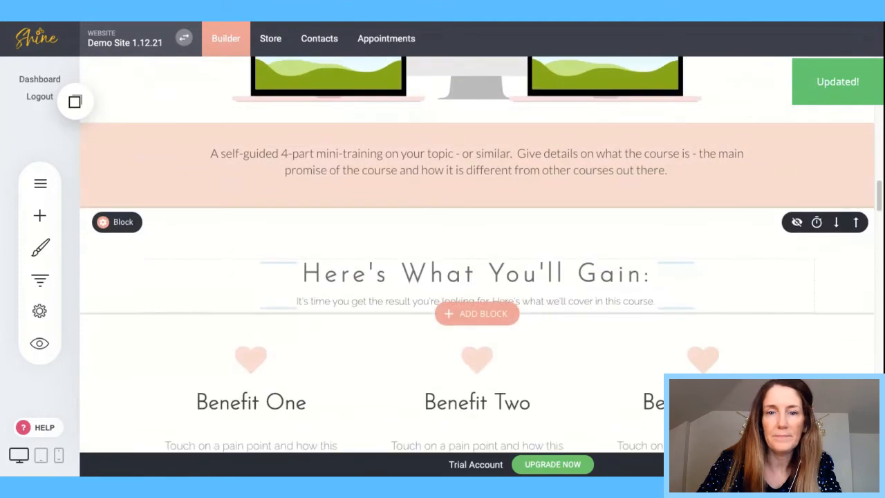
scroll(477, 254, down, 3)
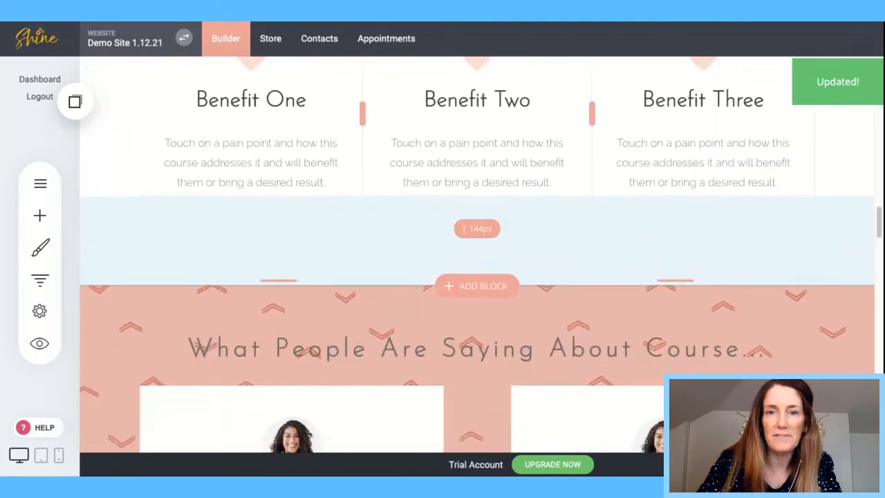
scroll(477, 254, down, 4)
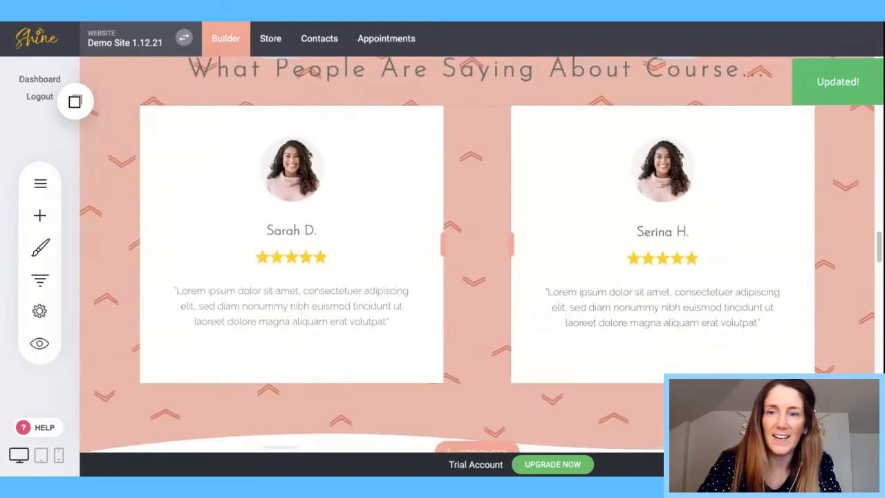
scroll(477, 255, down, 3)
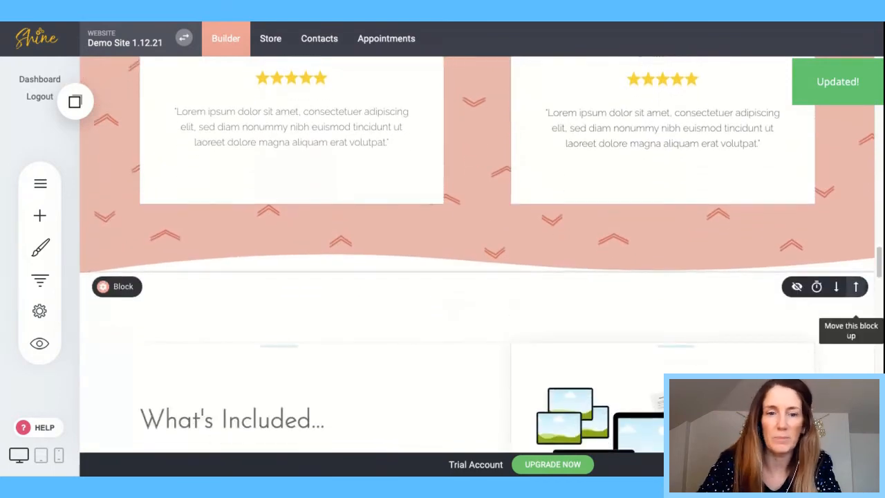
scroll(774, 310, down, 1)
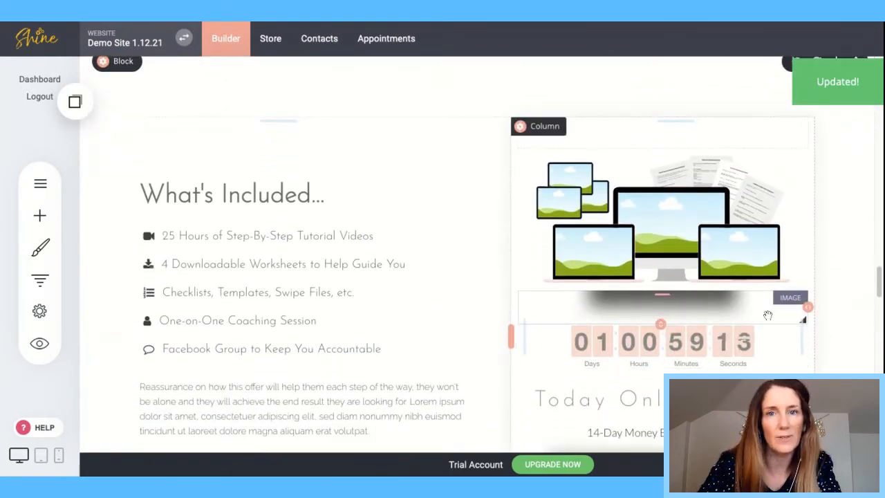
scroll(775, 310, down, 3)
scroll(767, 316, down, 6)
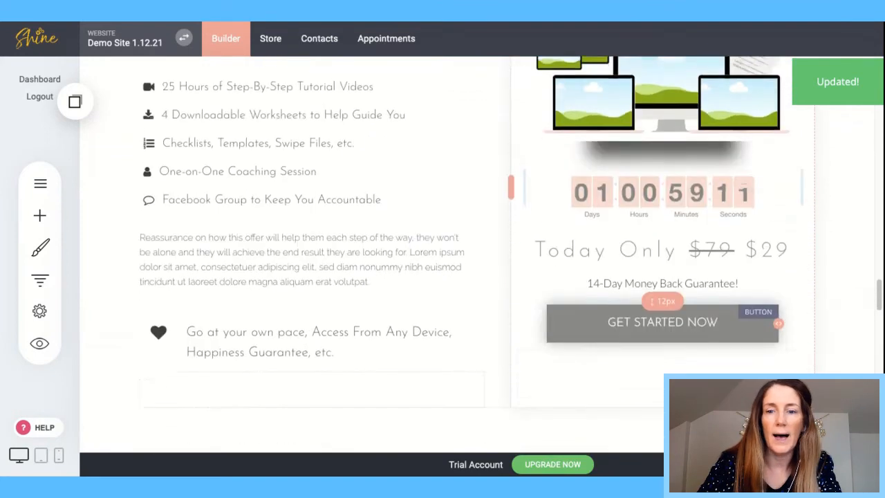
scroll(768, 311, down, 2)
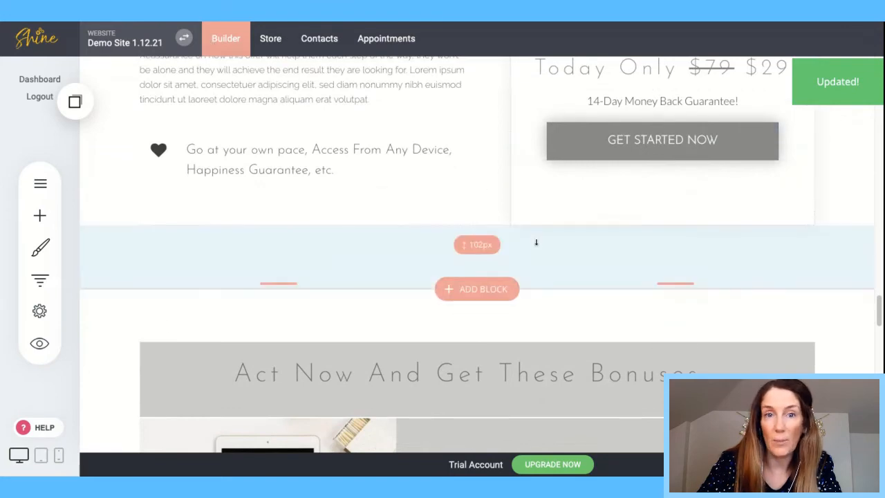
scroll(627, 309, up, 15)
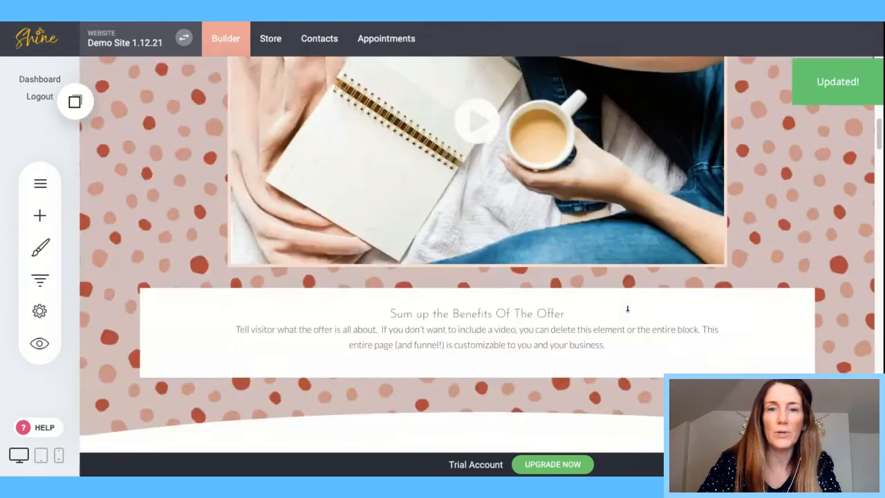
scroll(628, 309, up, 10)
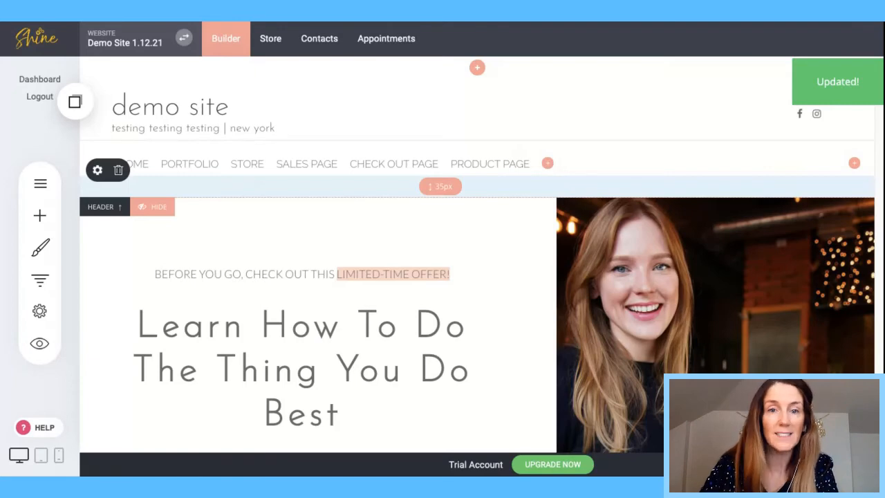
Step: Open the Check Out Page and examine its customer information form and product offer
click(395, 165)
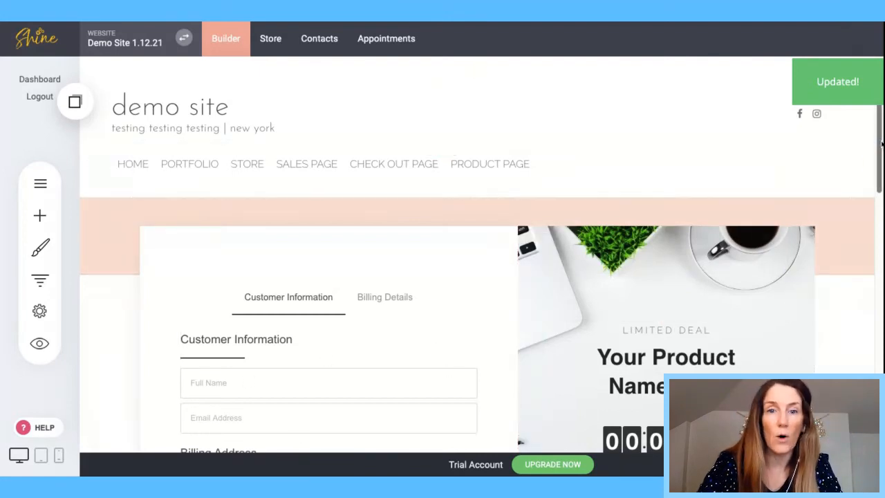
scroll(881, 143, down, 2)
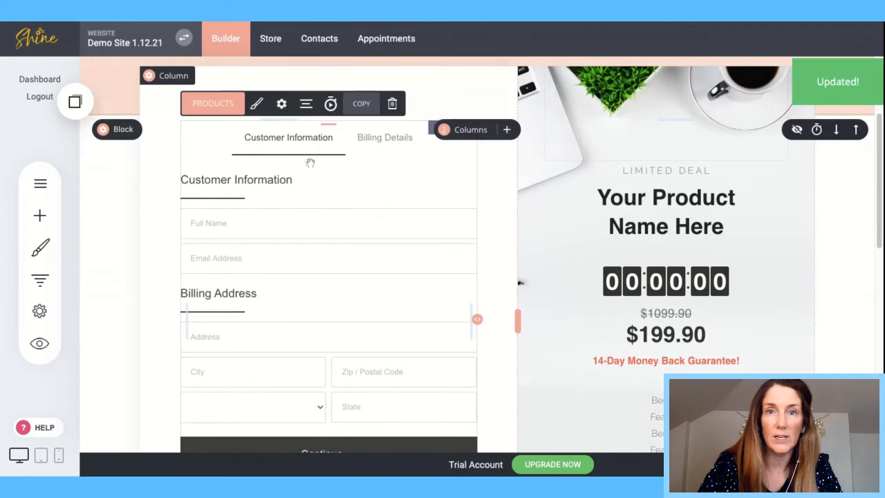
Step: Add a Checkout widget to the column holding the page's existing checkout form and close its product settings
click(40, 214)
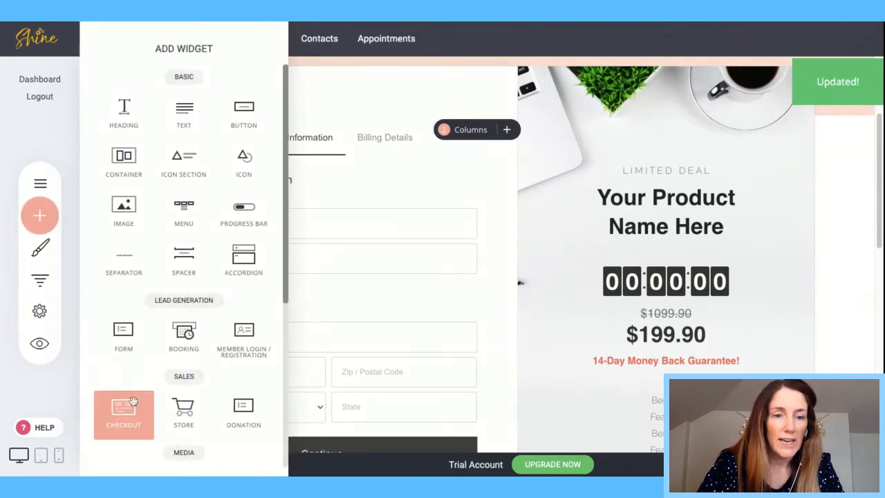
drag(126, 408, 415, 184)
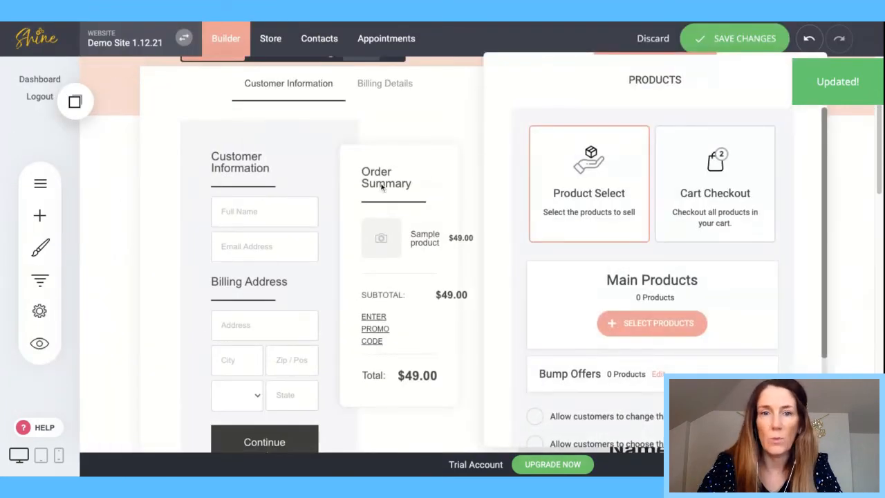
click(325, 185)
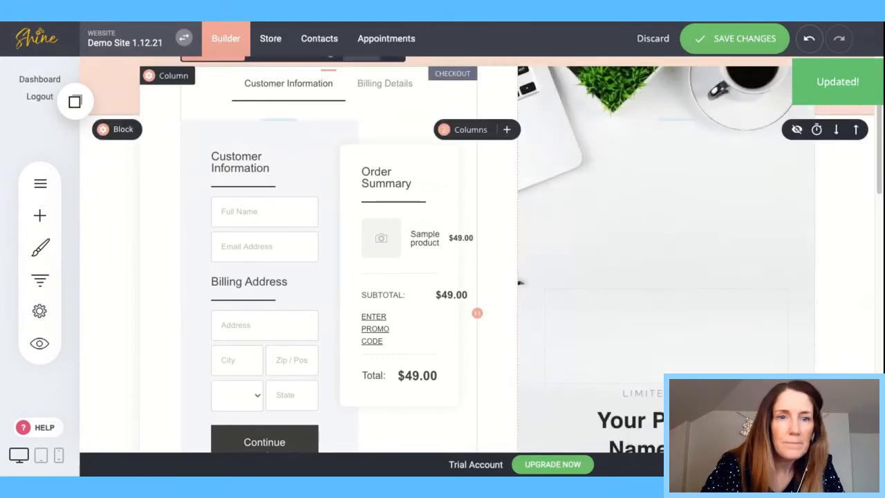
Step: Delete the newly added Checkout widget, confirm the deletion and save the Check Out Page
scroll(473, 218, up, 3)
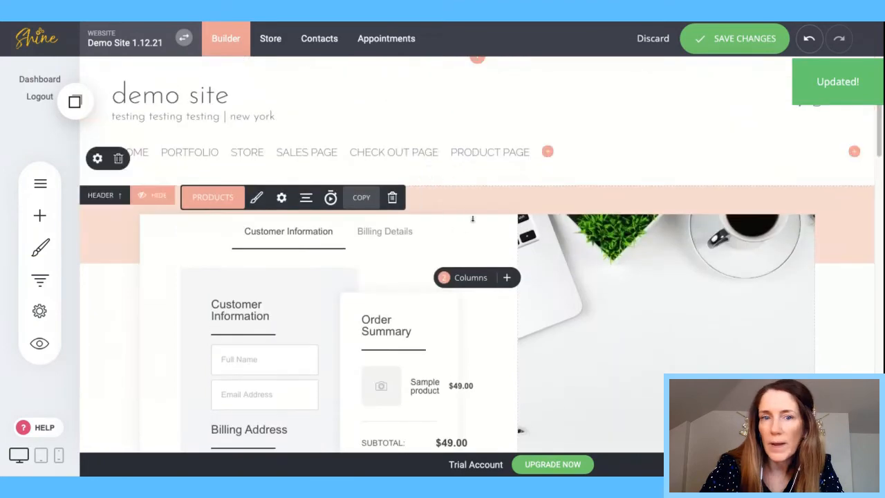
click(393, 198)
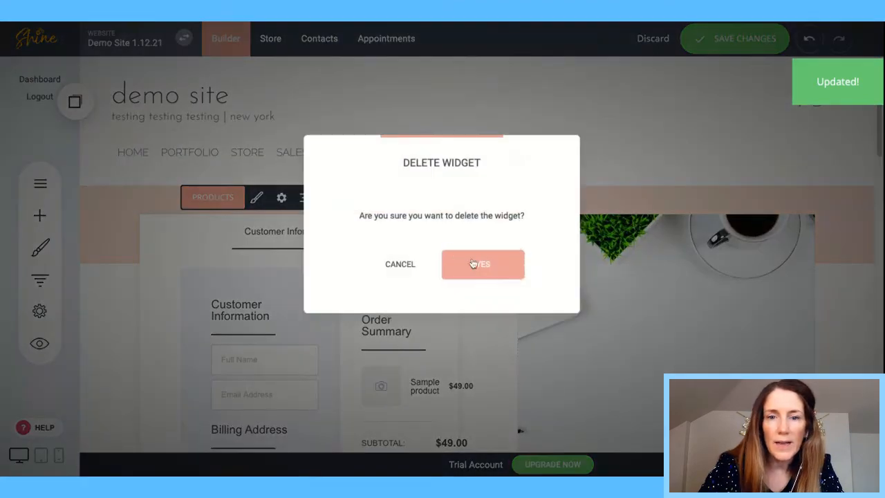
click(482, 263)
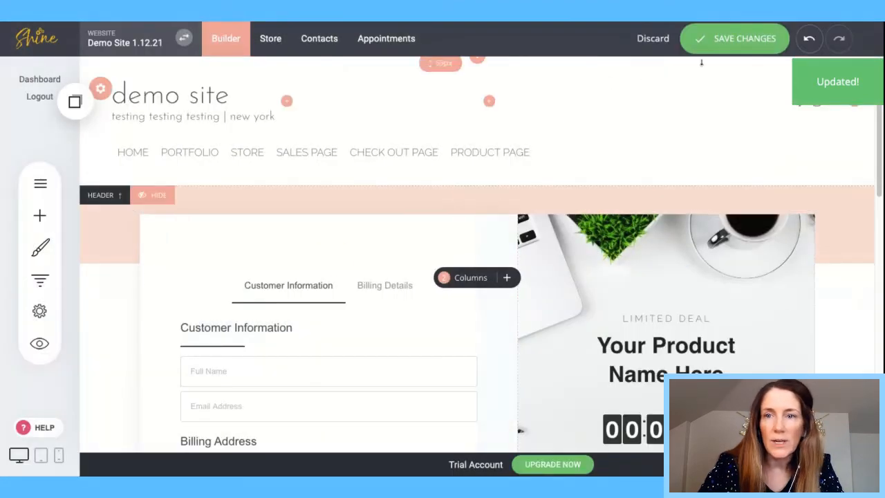
click(716, 39)
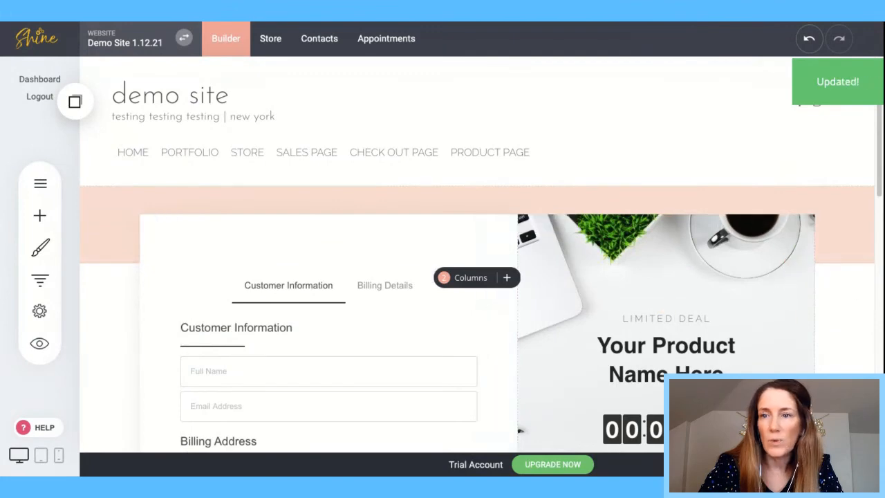
scroll(174, 148, down, 1)
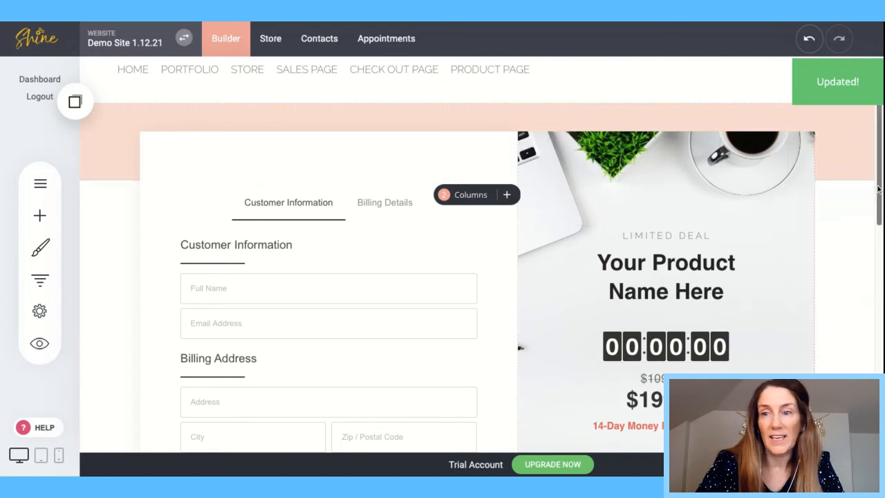
Step: Assign Coaching Program and Online Course Name as the main products of the page's checkout form
scroll(880, 185, down, 2)
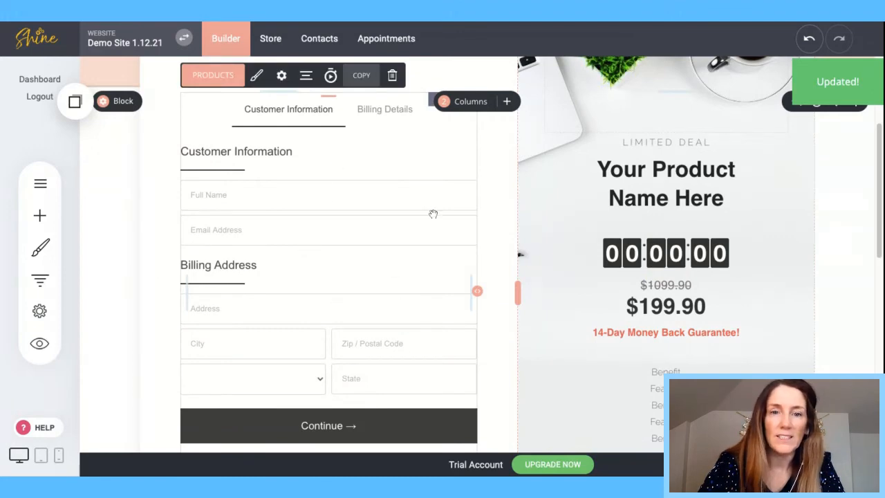
click(215, 80)
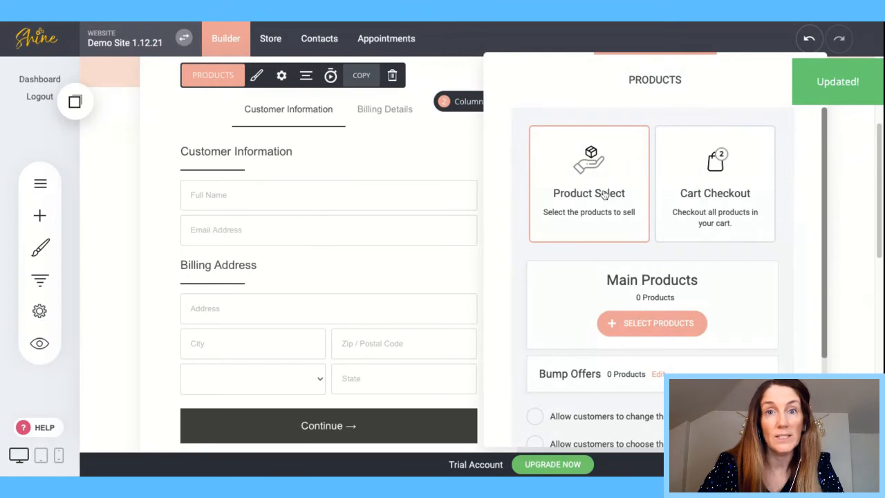
click(632, 321)
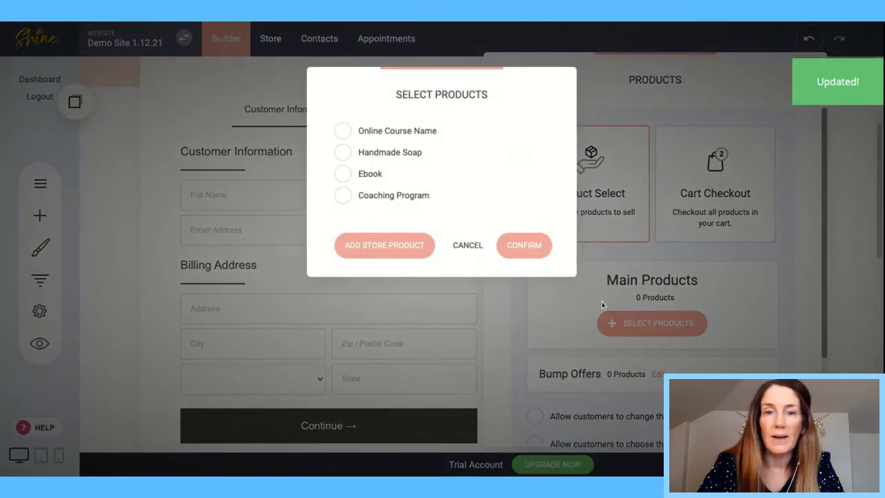
click(345, 196)
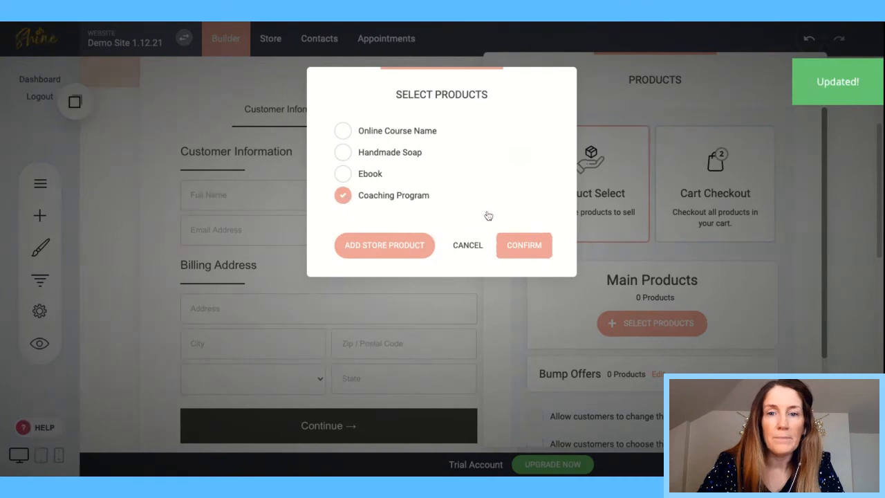
click(344, 132)
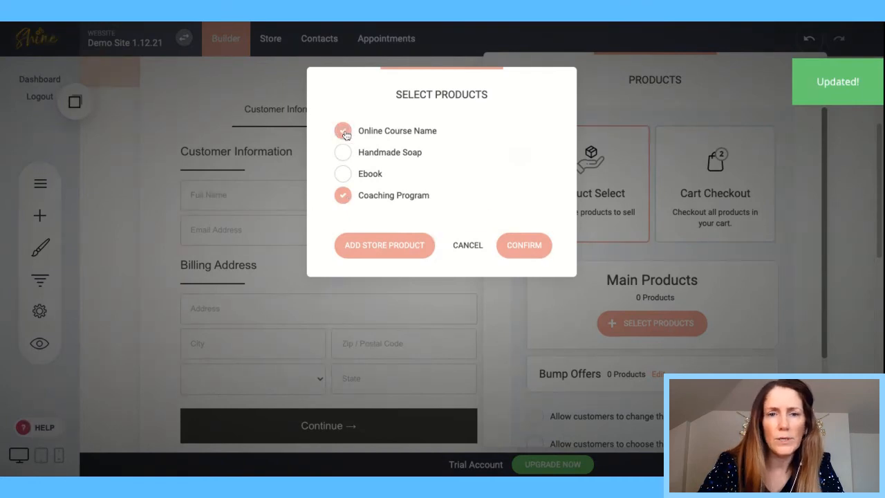
click(513, 247)
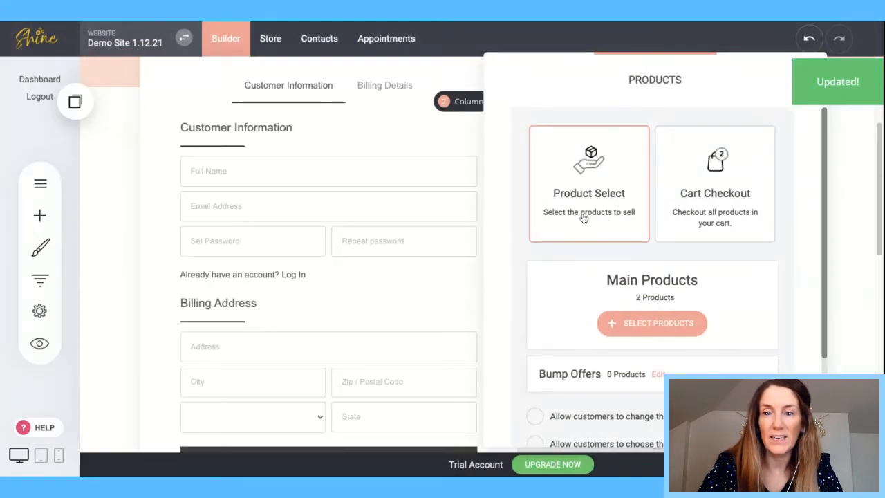
Step: Try the Cart Checkout mode, restore Product Select and recheck which main products are selected
click(715, 165)
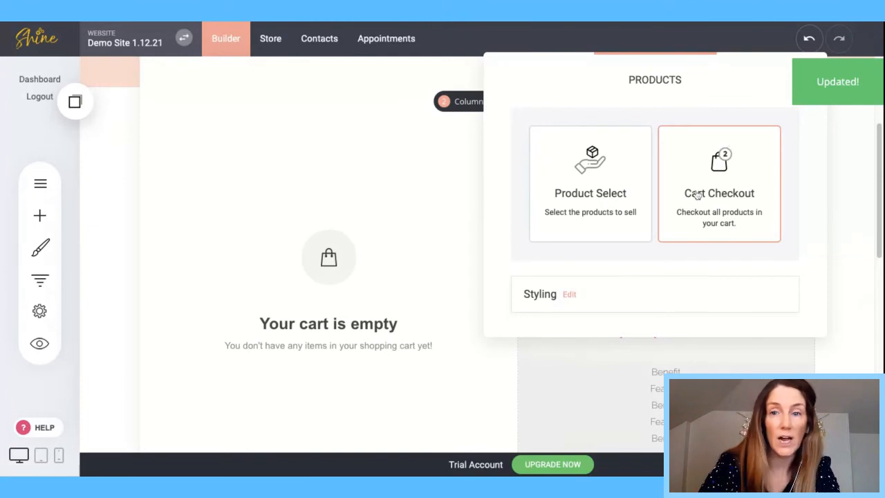
click(559, 204)
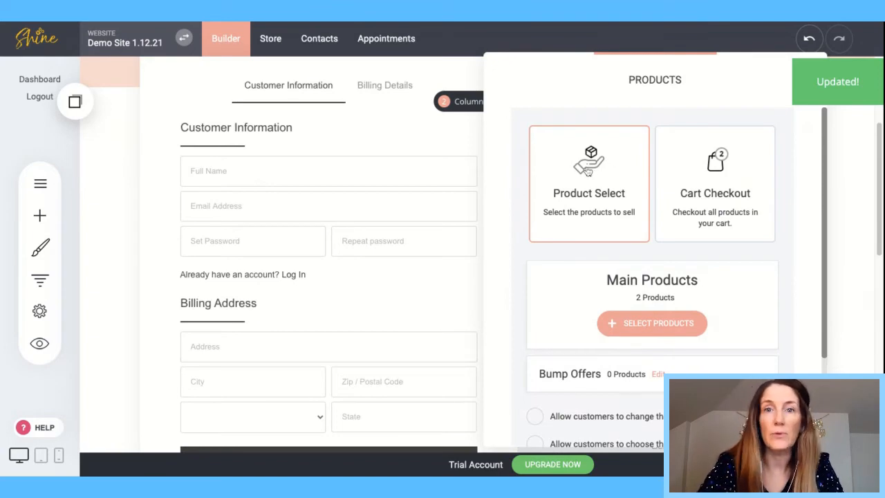
click(655, 325)
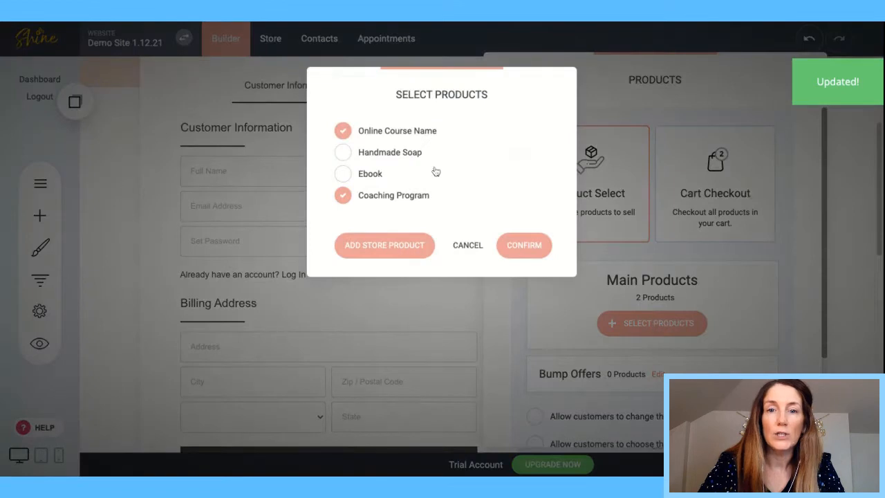
click(525, 246)
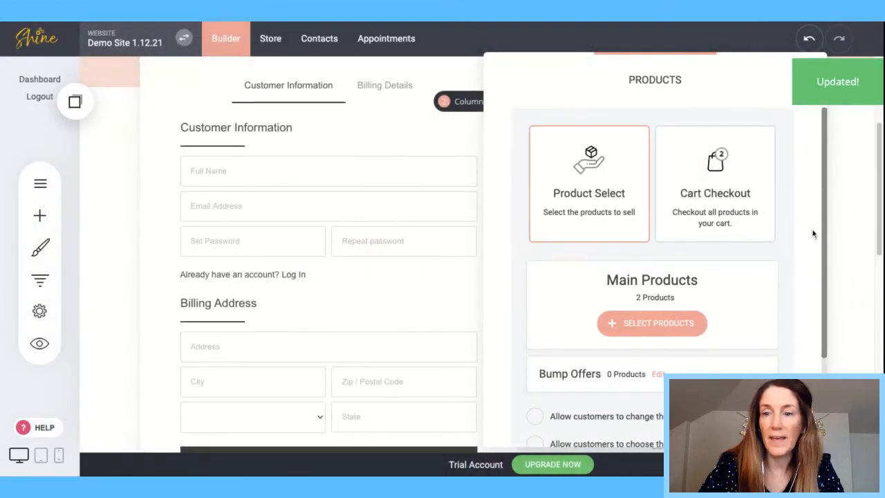
Step: Start a bump offer for Handmade Soap with its badge shown, review its options and discard it
scroll(824, 221, down, 1)
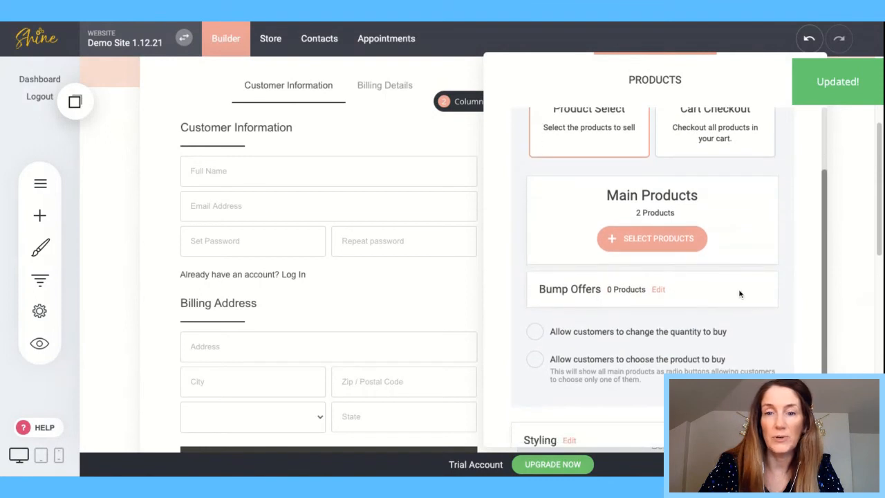
click(658, 289)
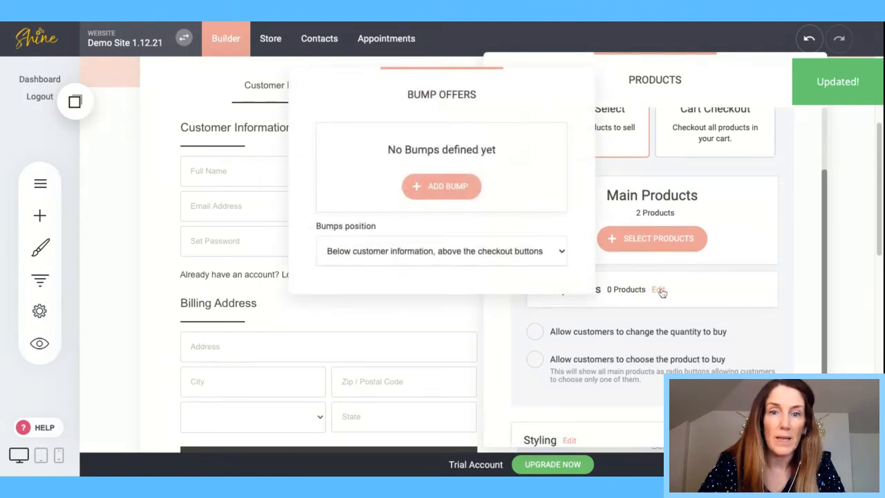
click(442, 186)
click(466, 146)
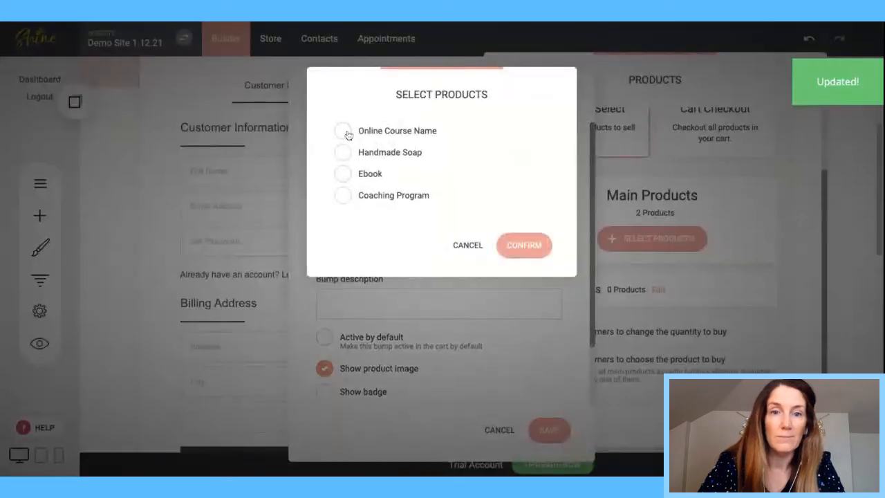
click(342, 153)
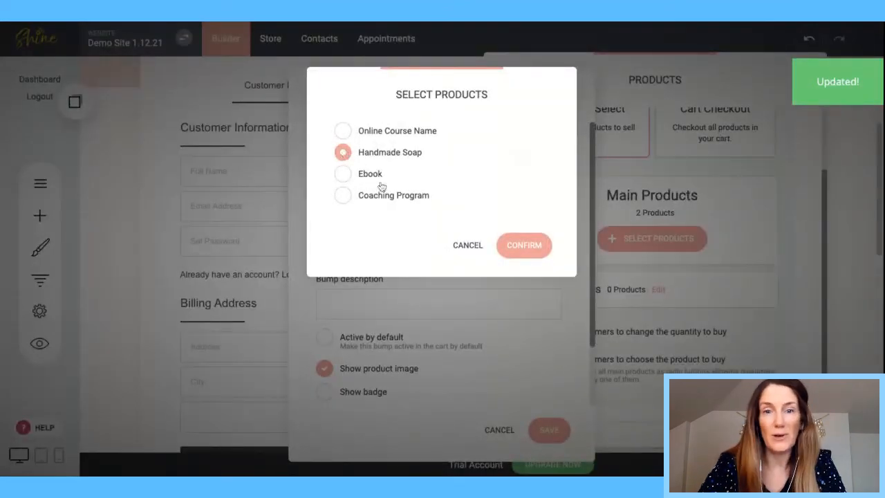
click(523, 245)
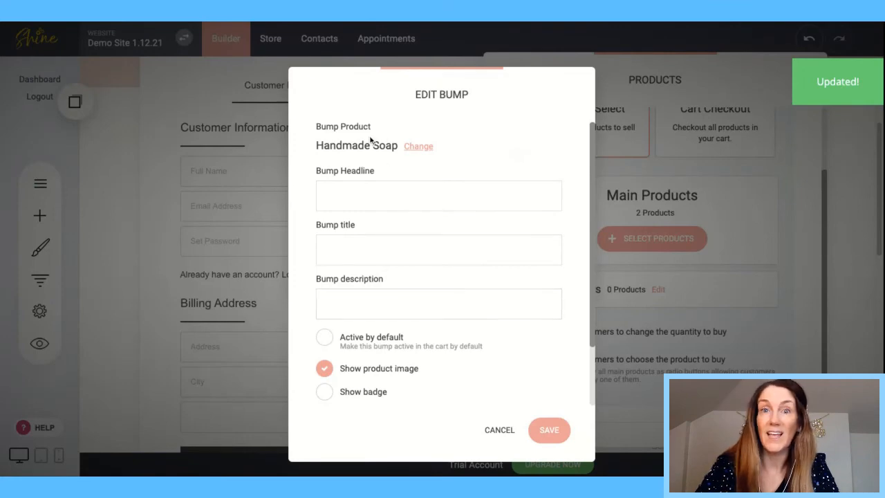
click(324, 391)
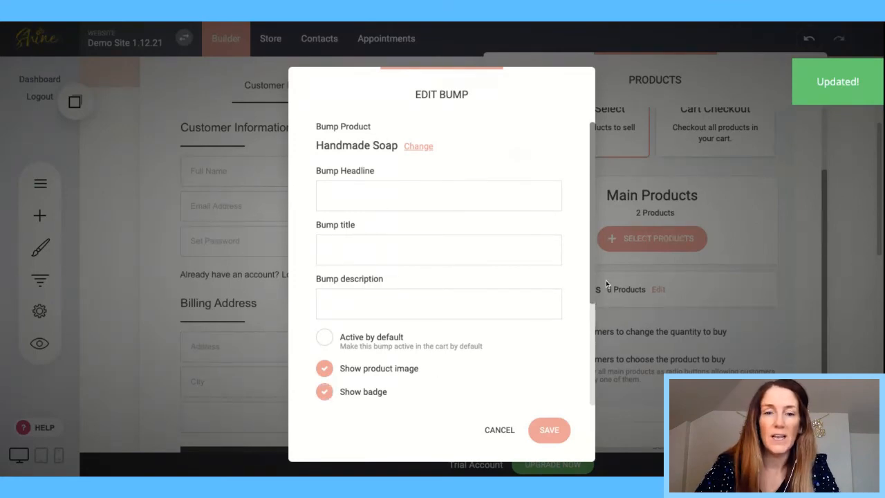
scroll(591, 263, down, 1)
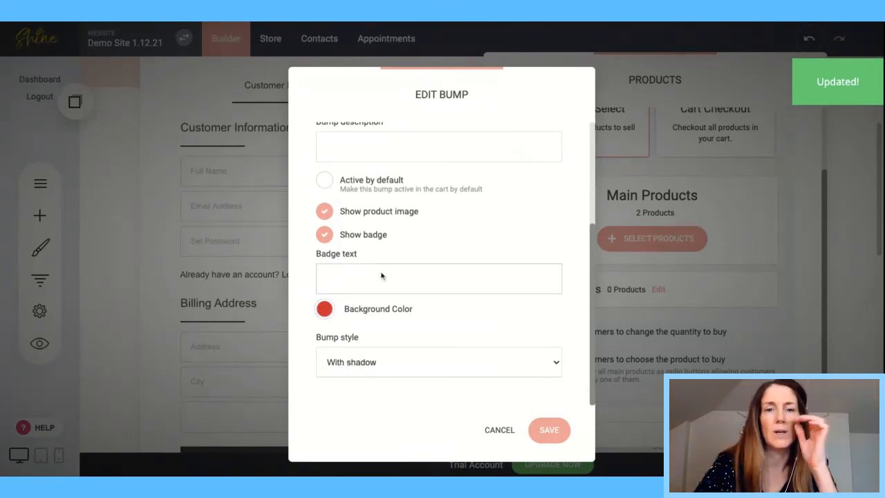
click(498, 430)
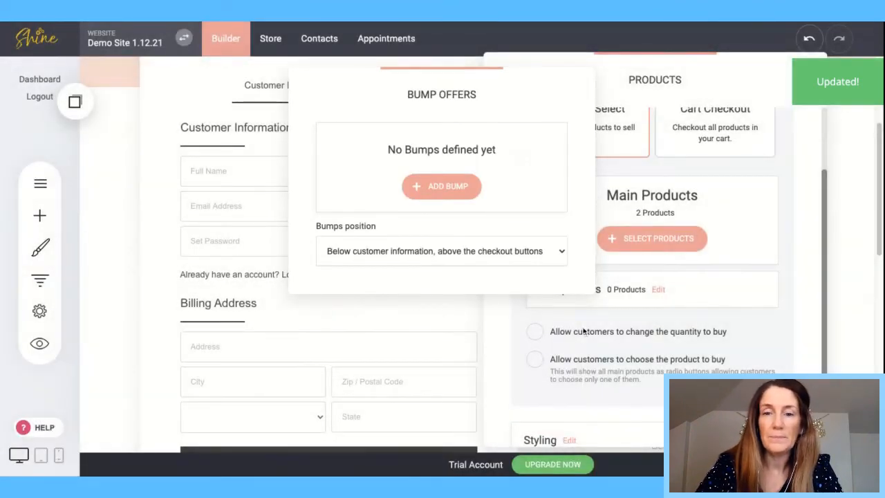
click(517, 310)
Step: Allow customers to change the quantity and to choose the product to buy, and close the checkout's product settings
click(535, 332)
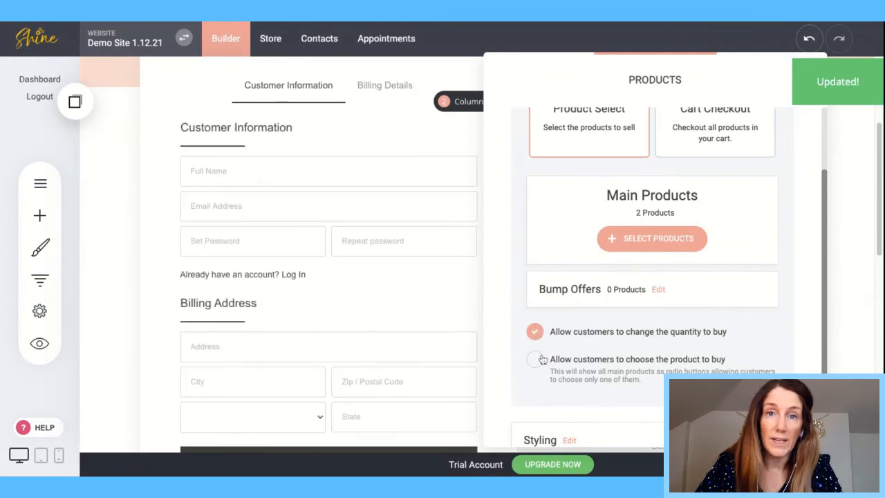
click(542, 362)
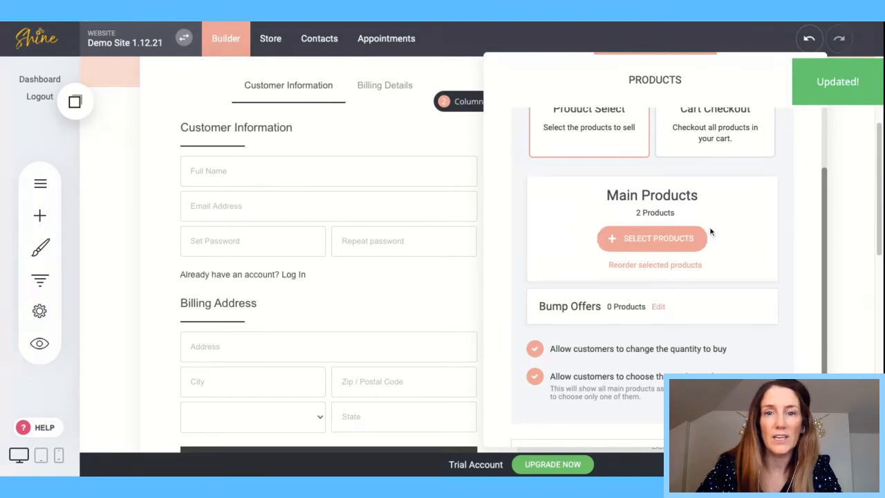
click(365, 235)
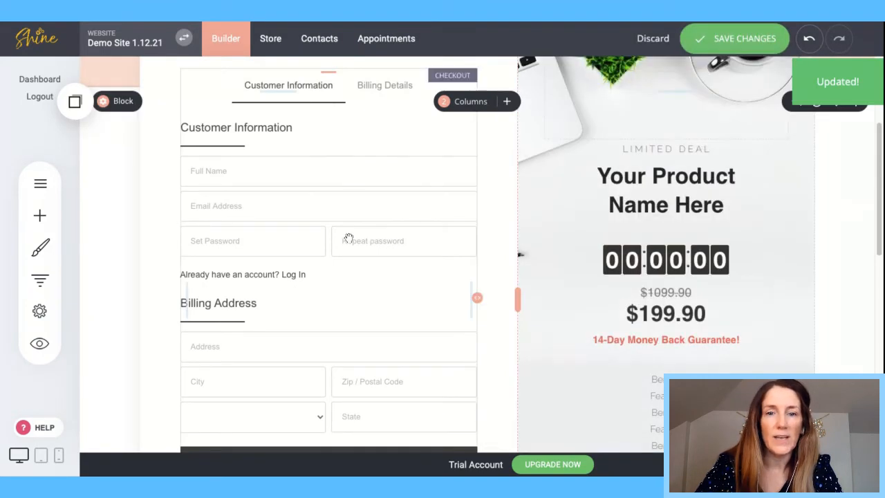
scroll(348, 242, down, 2)
scroll(349, 246, up, 2)
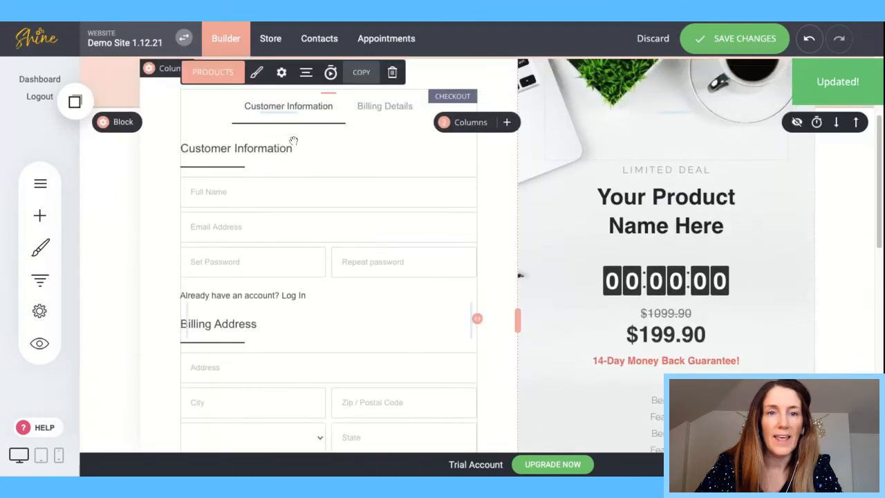
Step: Try the 1-Step Checkout layout in the checkout's styling and switch back to 2-Step Checkout
click(256, 74)
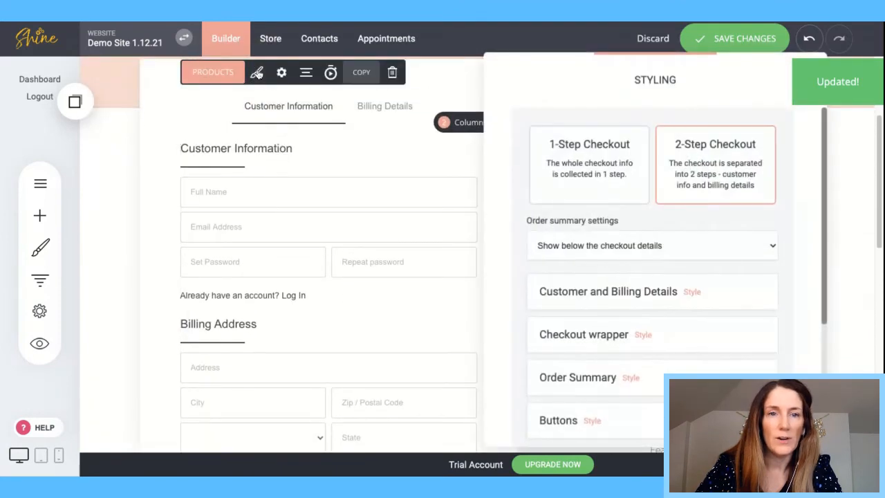
click(602, 176)
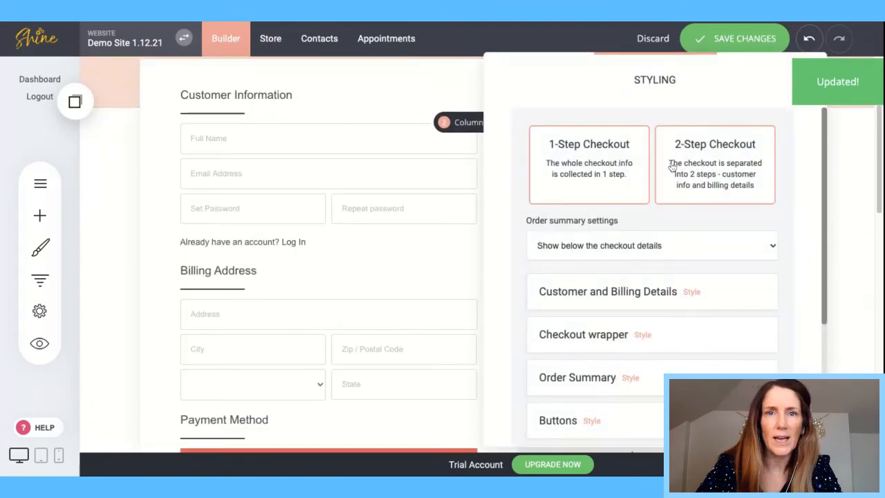
click(703, 163)
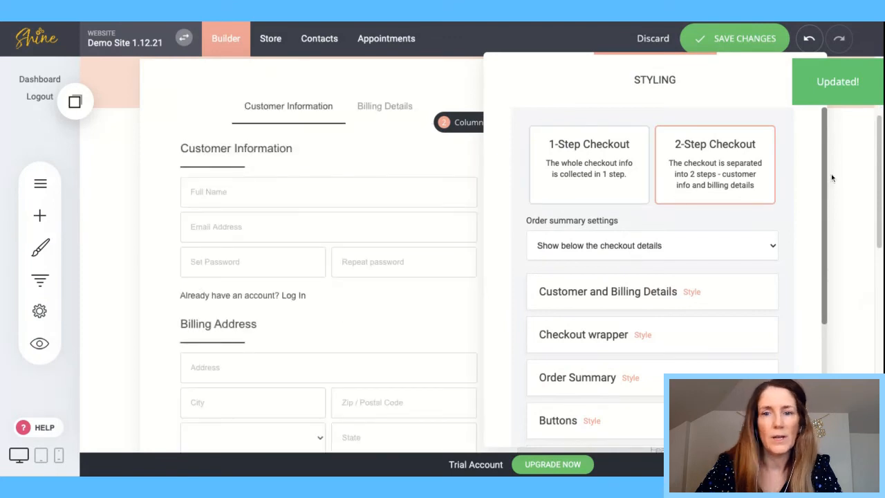
Step: Examine the font and field styling for Customer and Billing Details and the remaining checkout styling options
scroll(825, 174, down, 1)
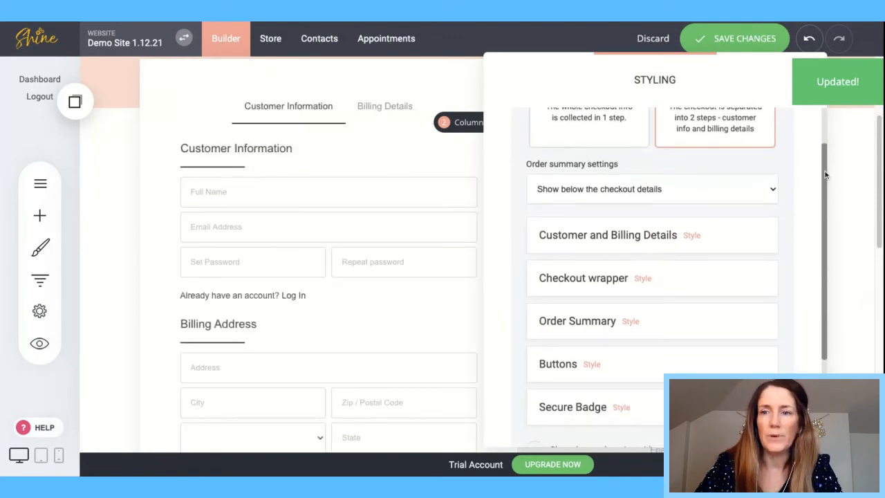
click(692, 237)
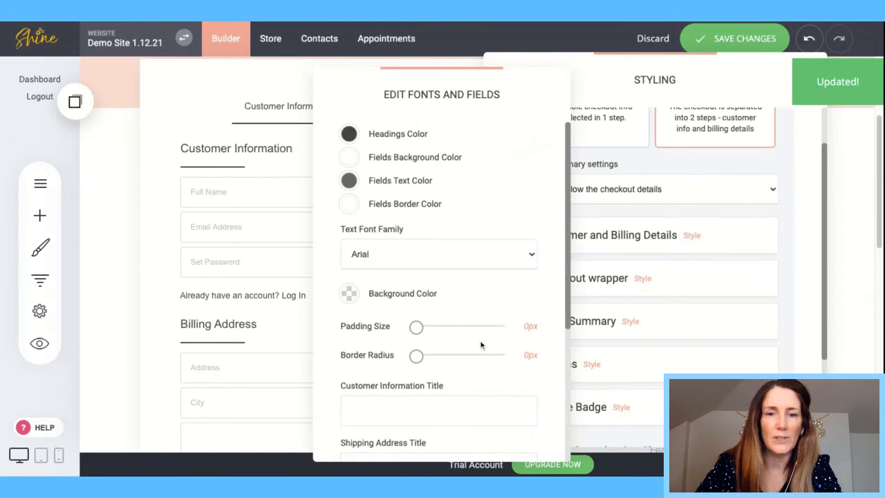
click(671, 278)
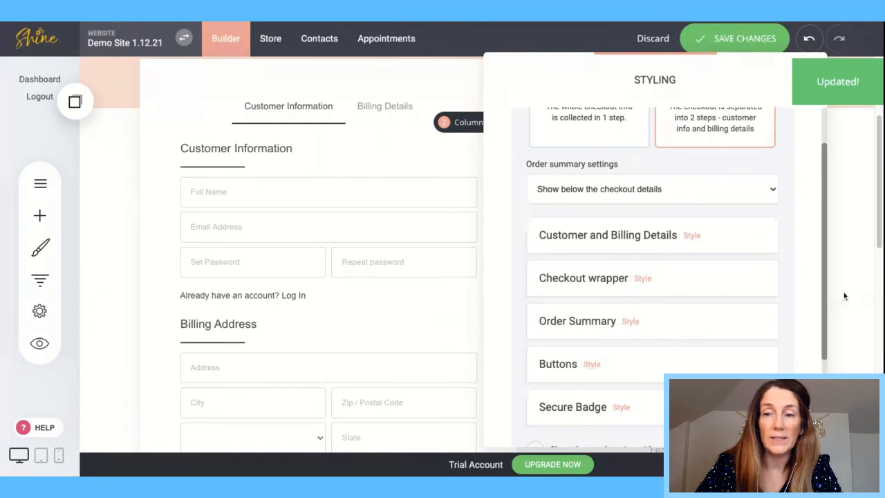
scroll(822, 257, down, 3)
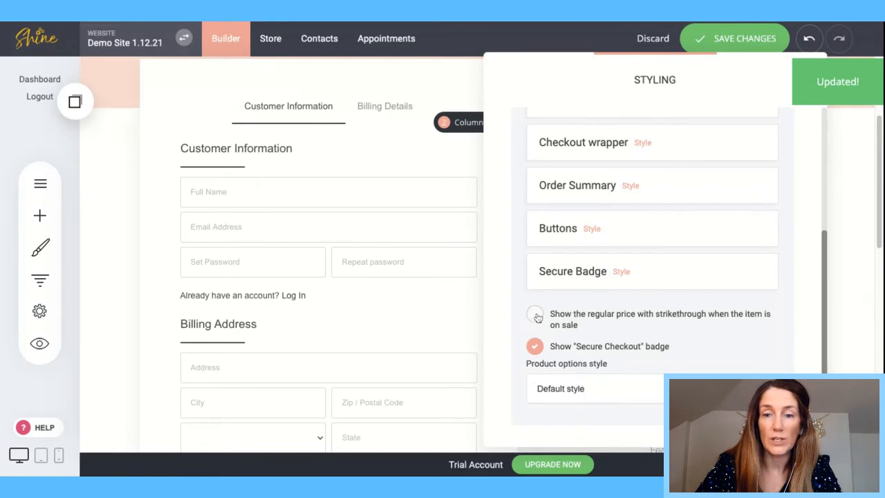
Step: Set the checkout layout to 1-Step Checkout
scroll(538, 317, up, 4)
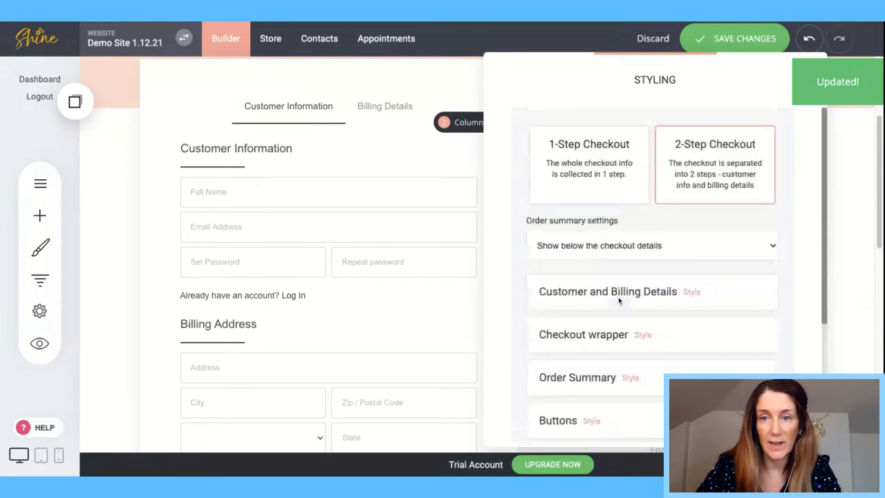
click(582, 182)
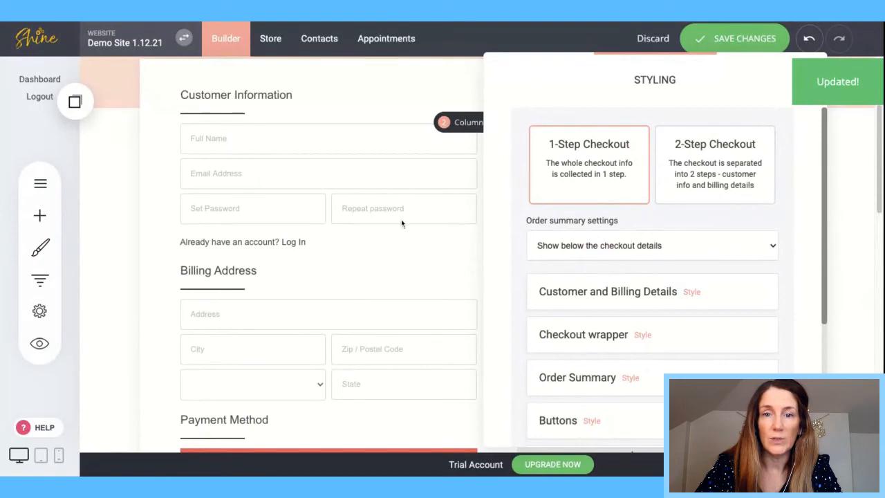
Step: Open the checkout form's settings, inspect the link options for the thank you page and cancel the link selection
mouse_move(352, 178)
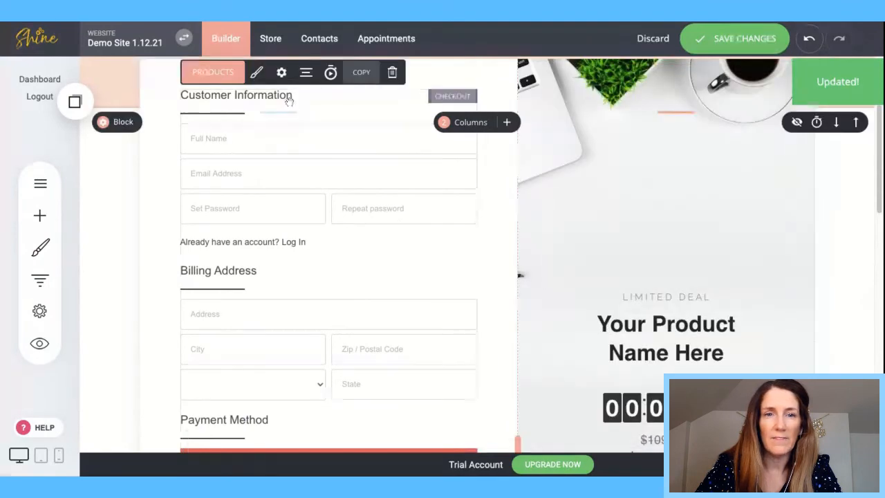
click(283, 73)
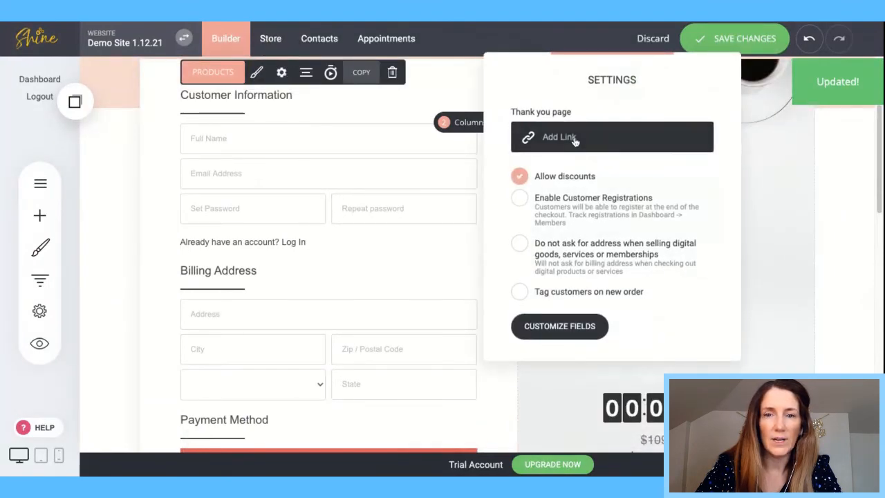
click(535, 137)
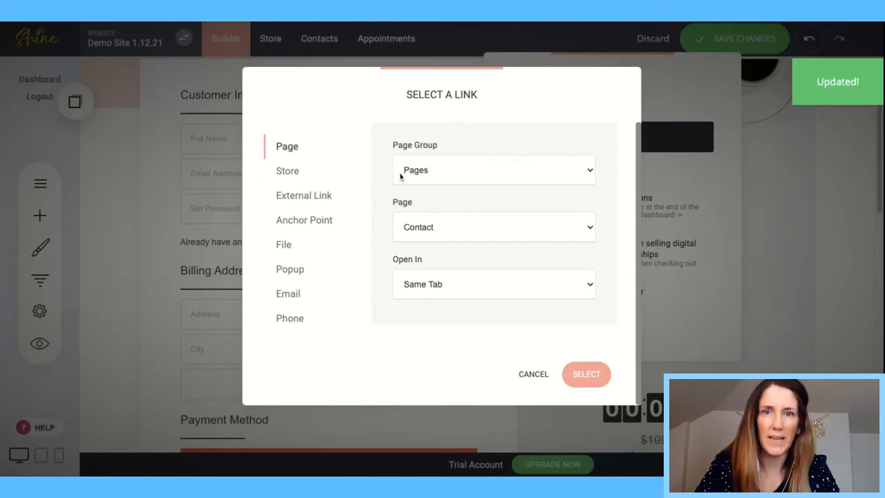
click(534, 375)
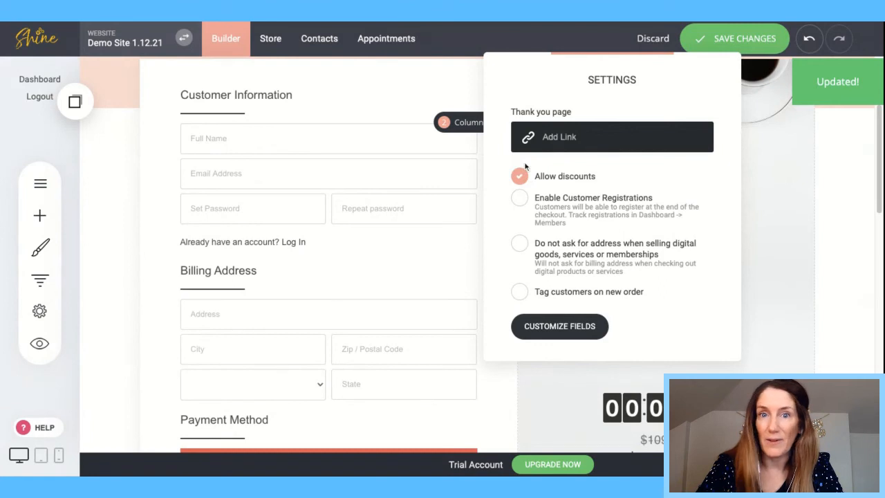
Step: Enable customer registrations, skipping the address for digital goods, services or memberships, and tagging customers on new orders, and save the checkout page
click(520, 199)
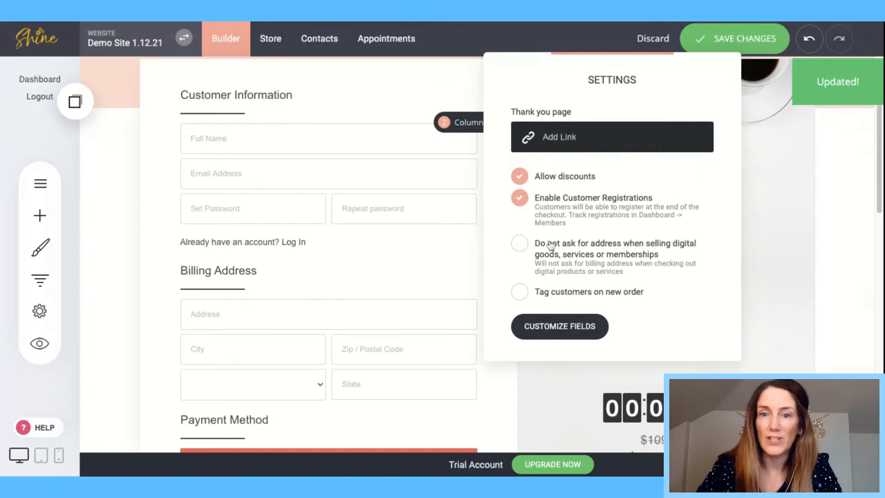
click(520, 246)
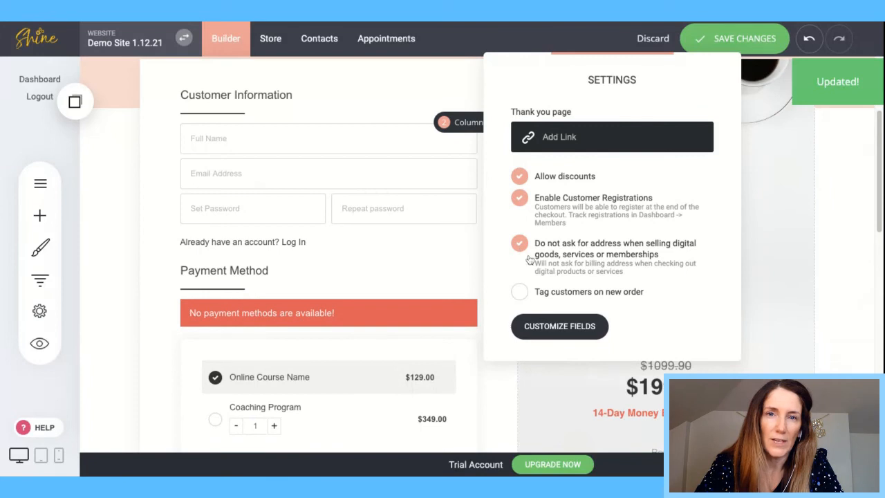
click(521, 293)
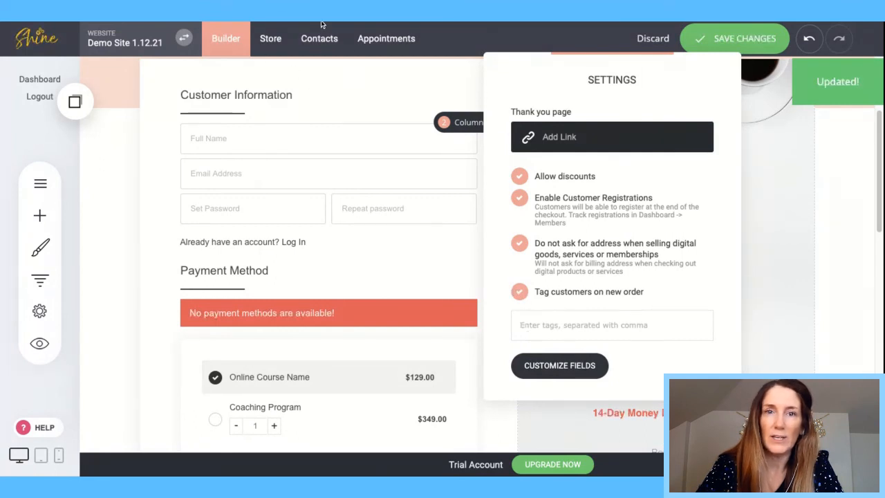
click(404, 268)
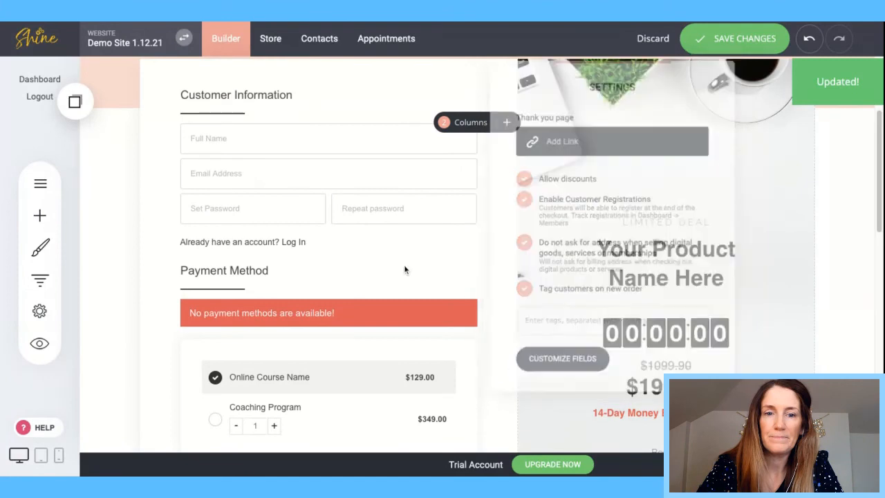
click(717, 41)
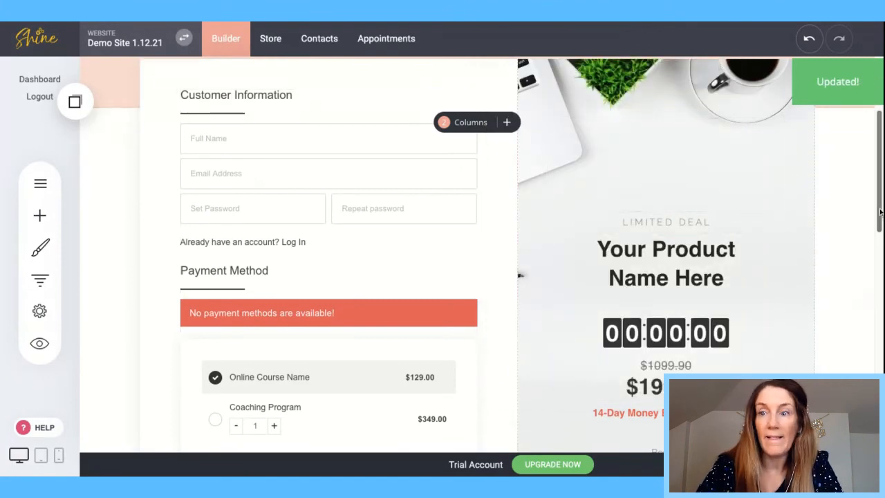
Step: Review the store's product list, covering the physical, digital, service and membership products
scroll(881, 213, up, 3)
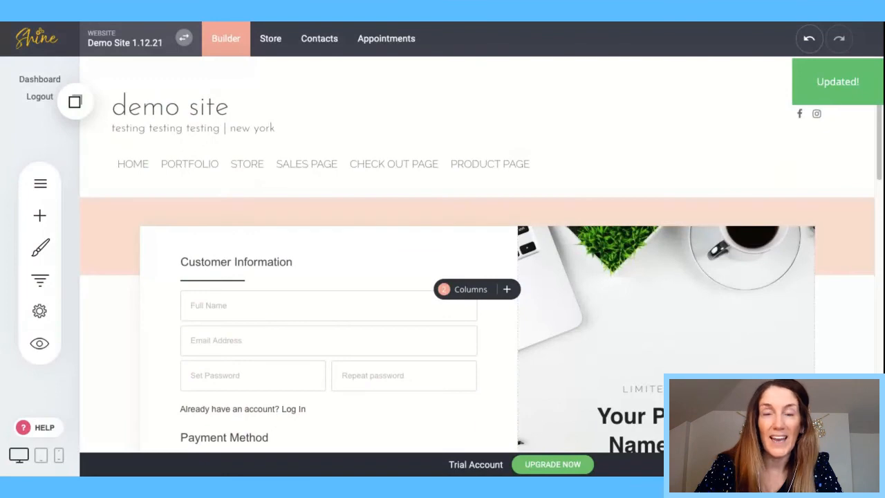
click(268, 39)
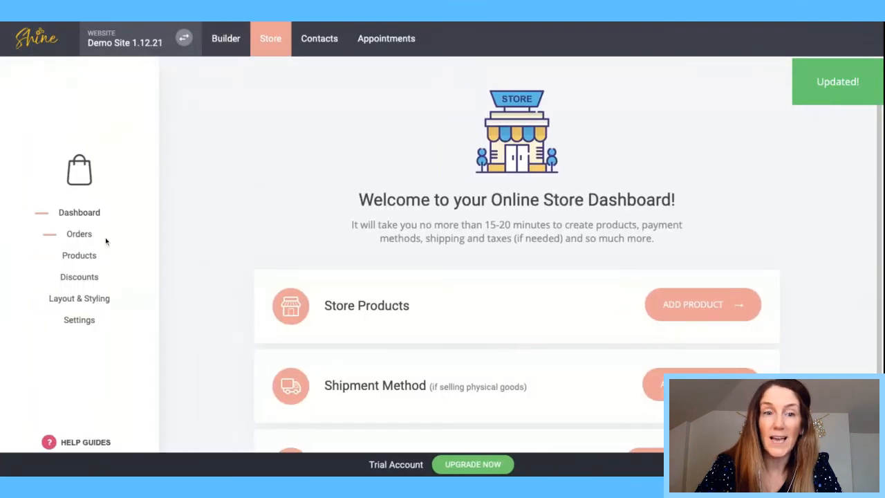
click(81, 264)
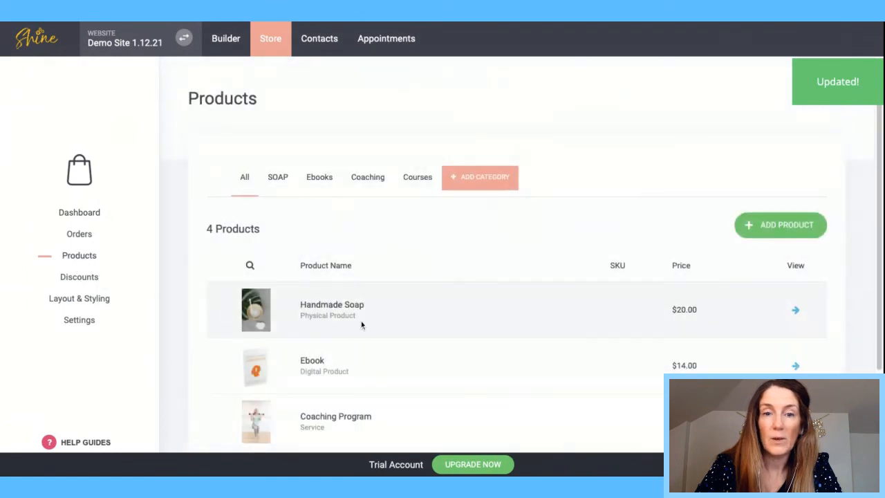
scroll(358, 315, down, 1)
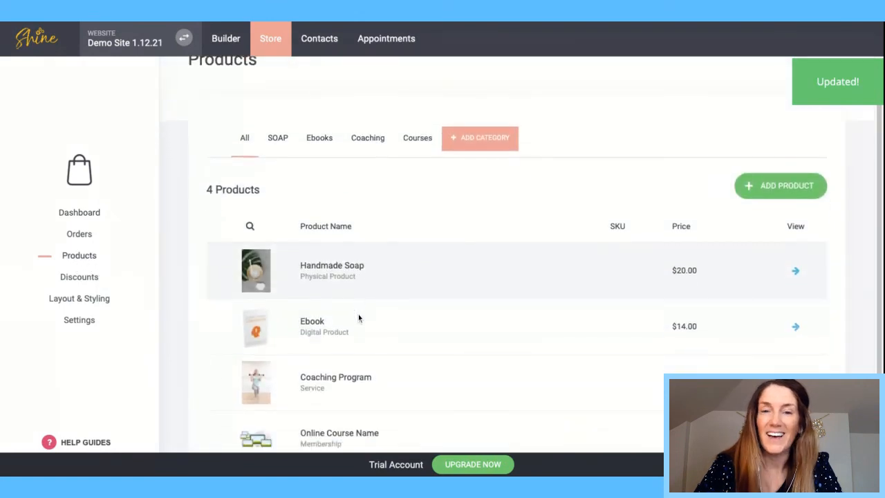
scroll(357, 348, down, 1)
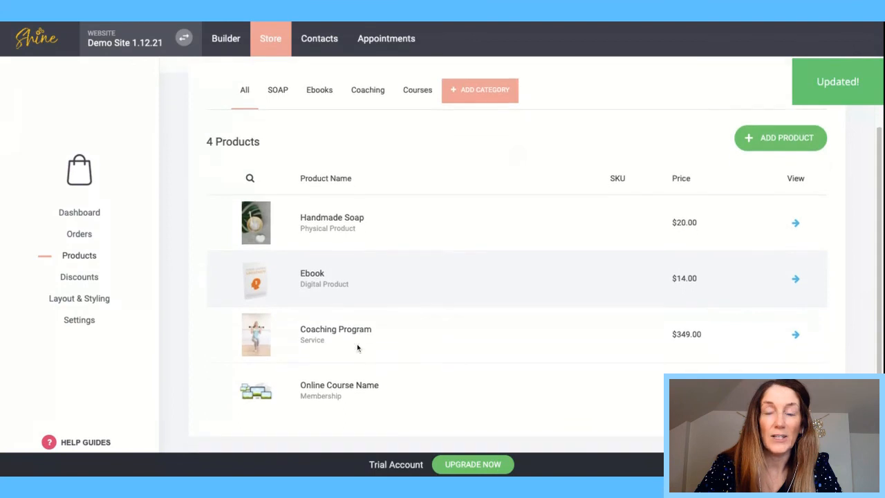
scroll(349, 342, down, 1)
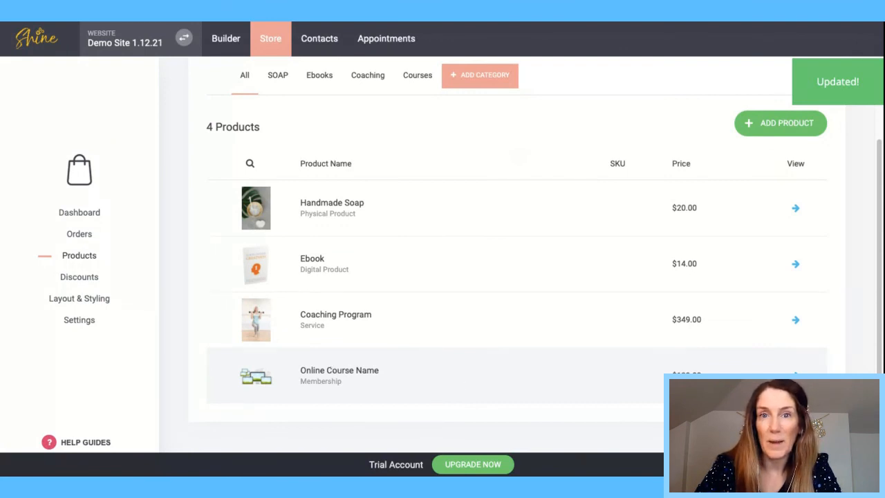
Step: Return to the website builder, preview the demo site and view its Store page
click(225, 38)
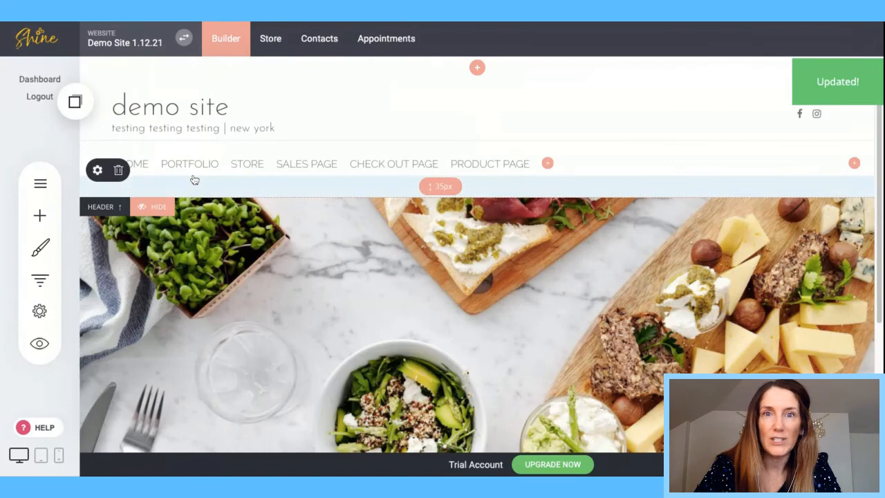
click(241, 163)
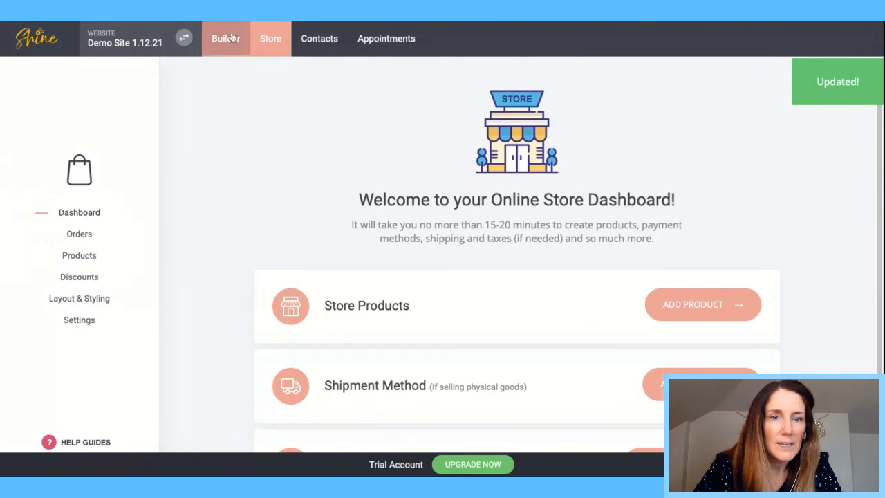
click(231, 38)
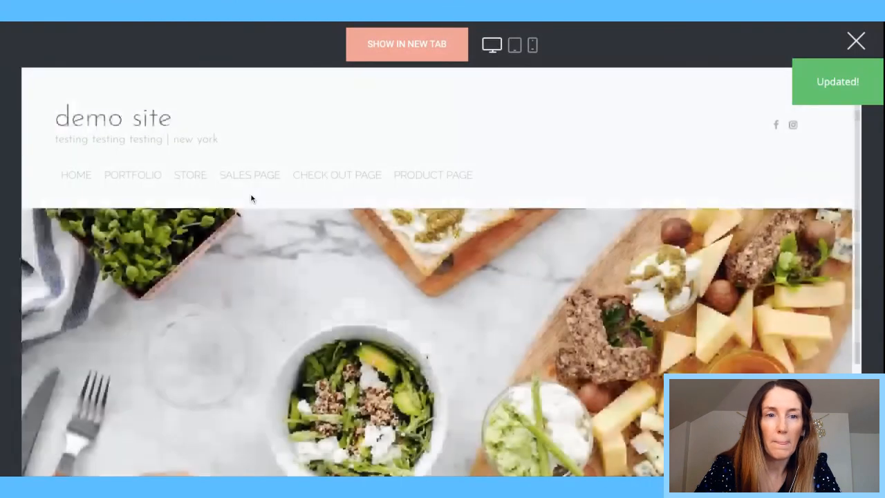
click(194, 176)
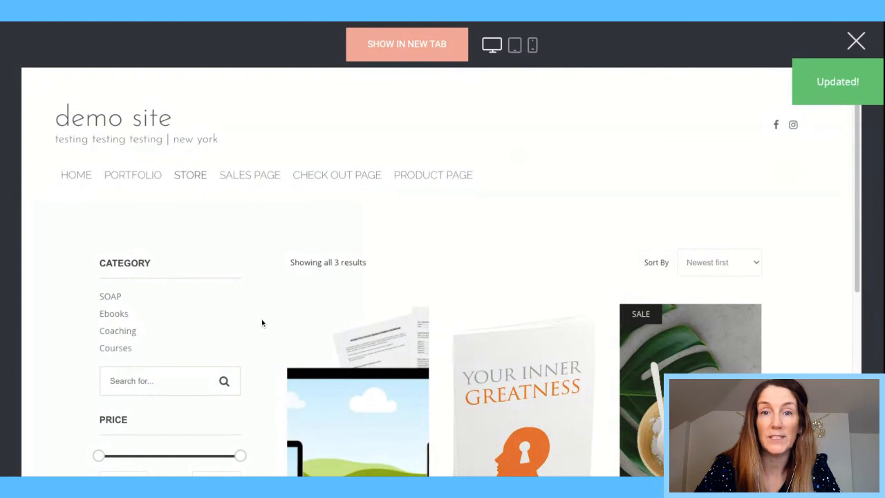
Step: Open the quick view of Online Course Name, choose to buy it and look over the default store checkout
mouse_move(352, 350)
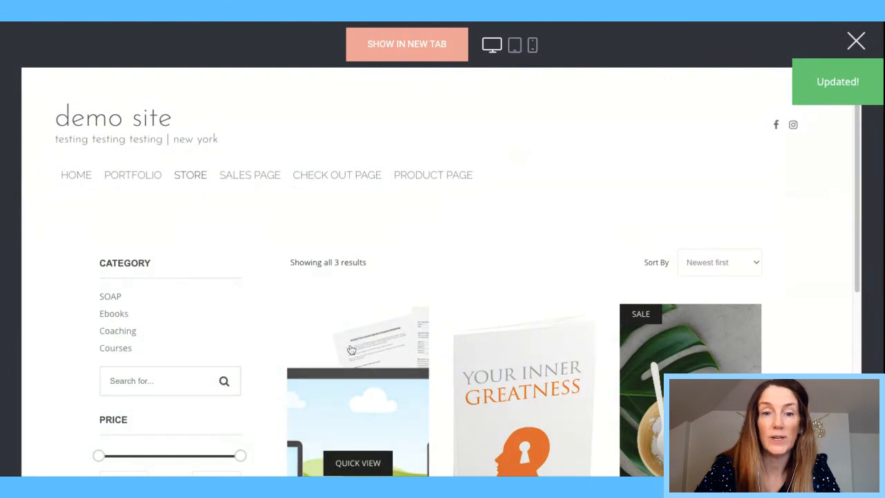
click(365, 456)
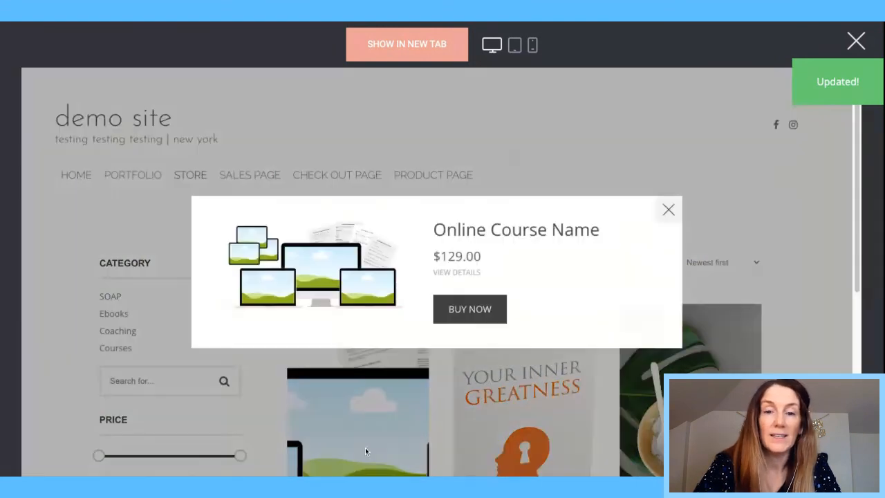
click(470, 310)
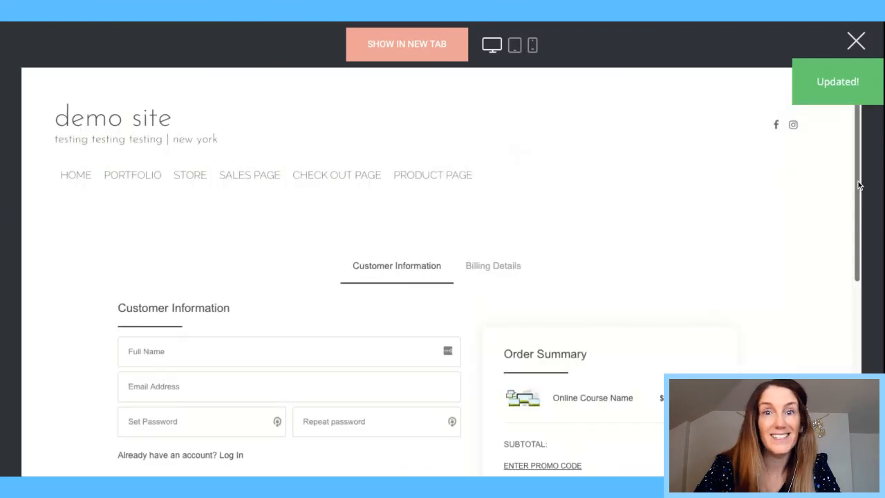
scroll(860, 186, down, 5)
scroll(860, 185, up, 4)
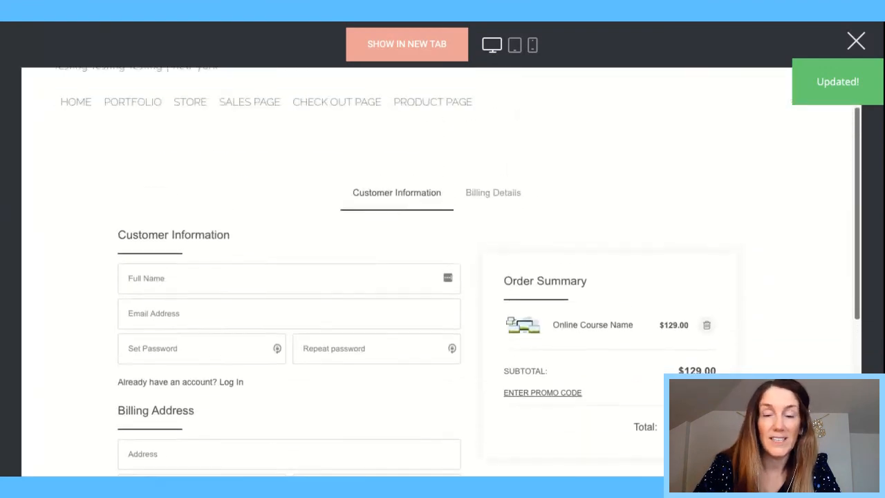
scroll(442, 277, up, 2)
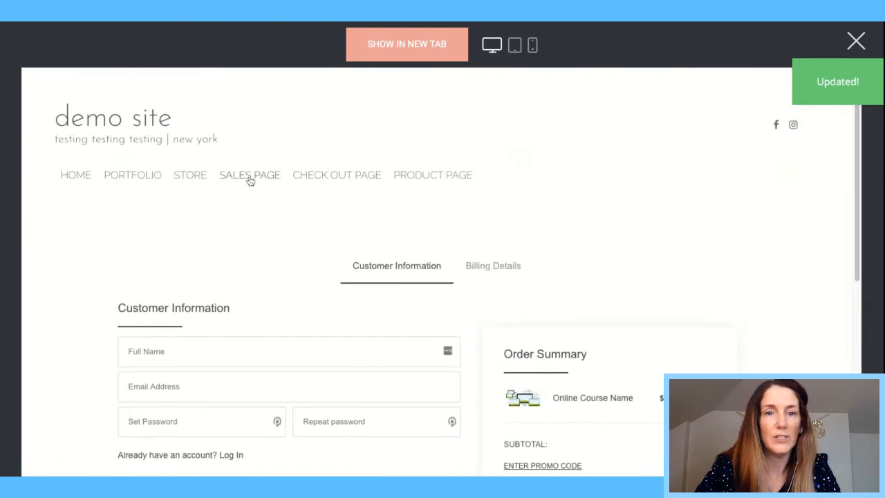
Step: View the Product Page in the site preview and examine the Organic Skin Cream layout with its order button
click(448, 177)
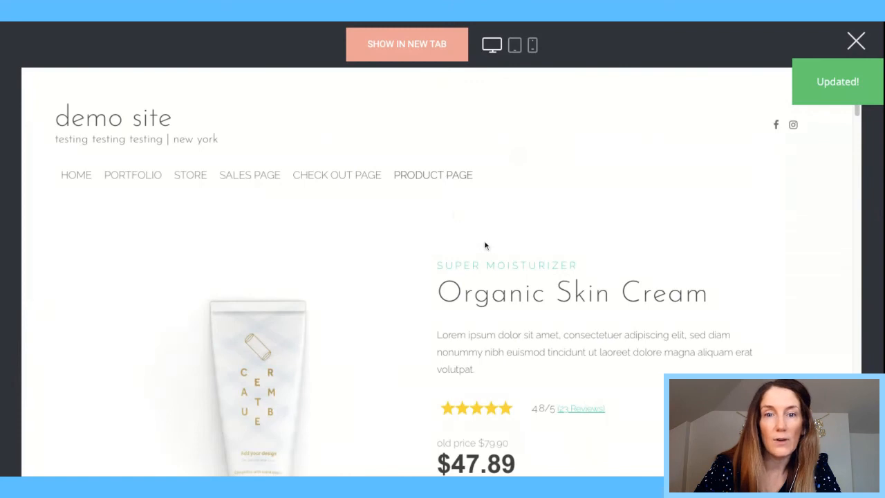
scroll(487, 247, down, 2)
scroll(487, 247, down, 3)
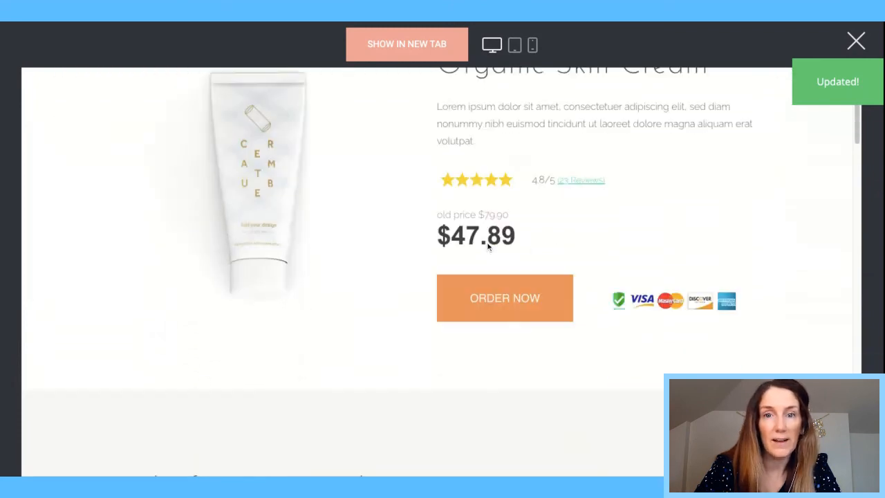
scroll(488, 247, up, 4)
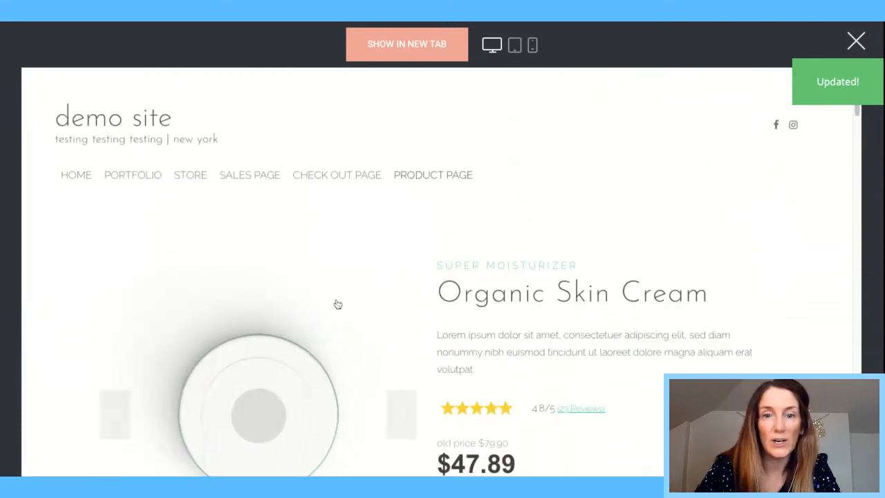
scroll(617, 275, down, 3)
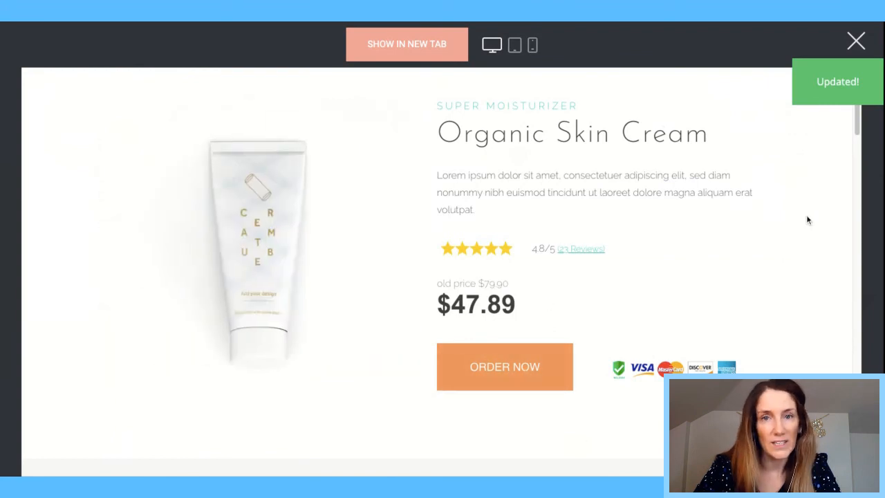
scroll(788, 217, up, 3)
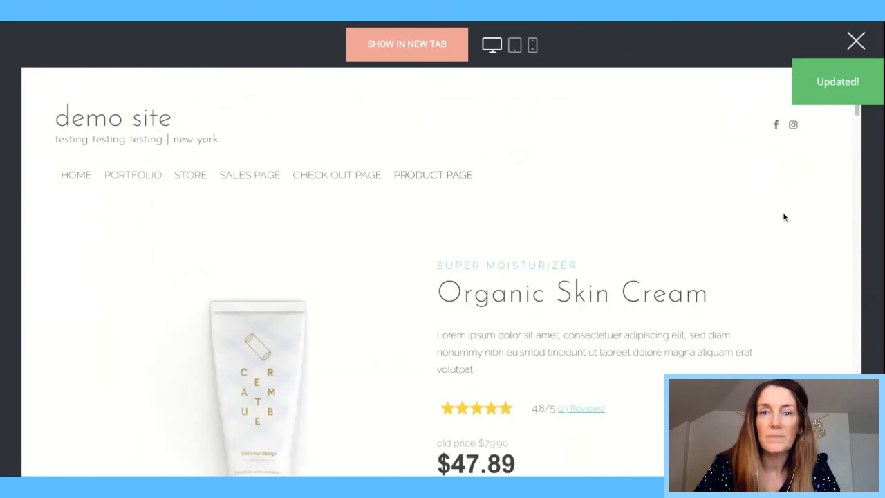
Step: View the Check Out Page in the site preview and examine its customer information and payment sections
click(355, 177)
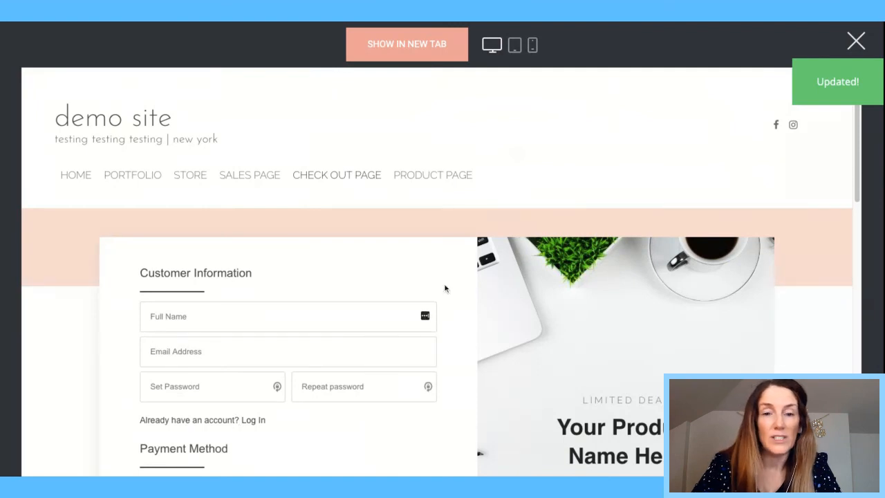
scroll(446, 288, down, 1)
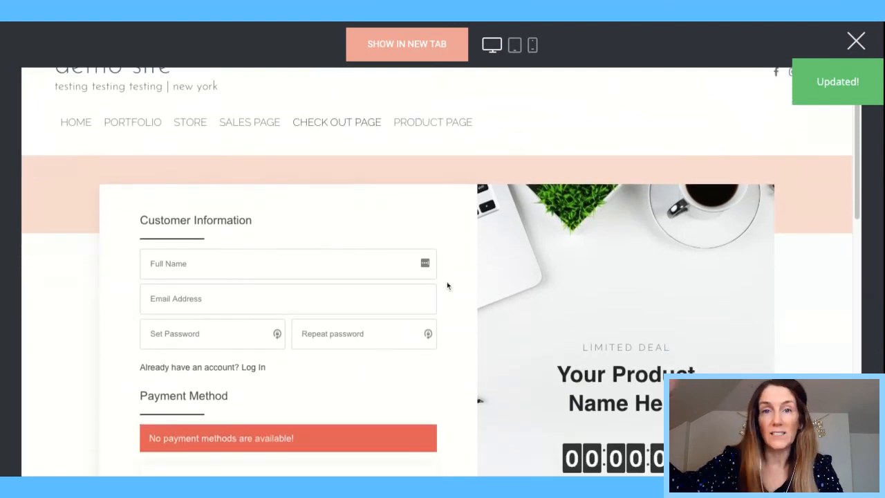